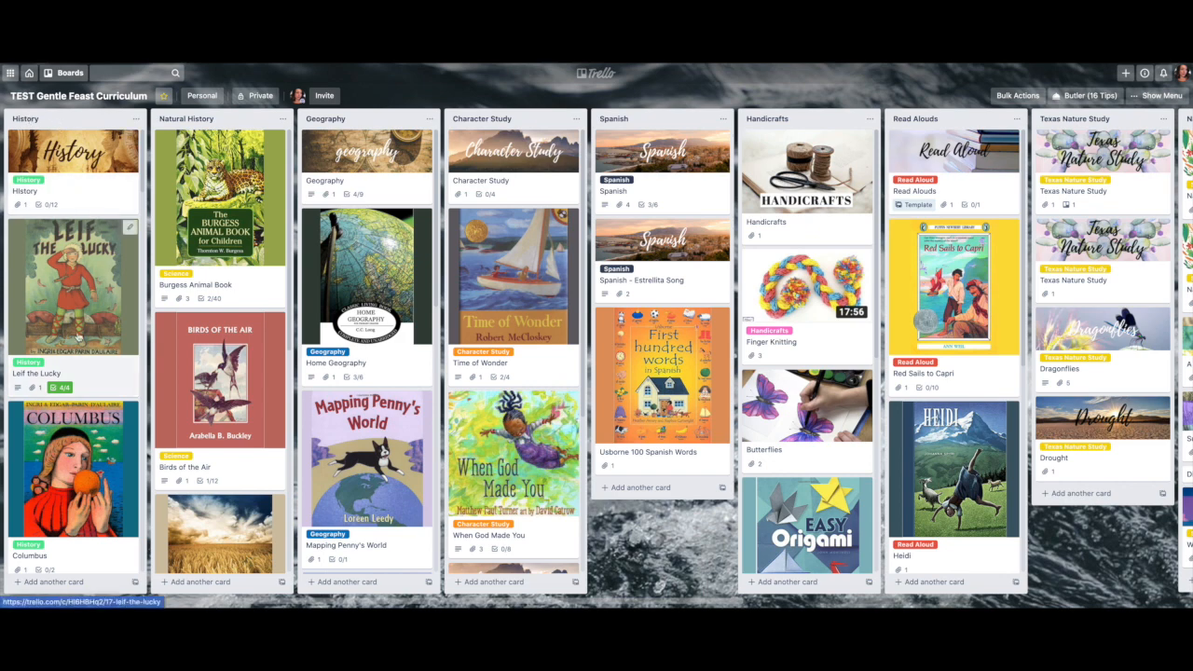
Step: Review the History list and the weekly Lessons checklist on the History subject card, and close the card
scroll(65, 449, "down", 1)
scroll(67, 446, "down", 1)
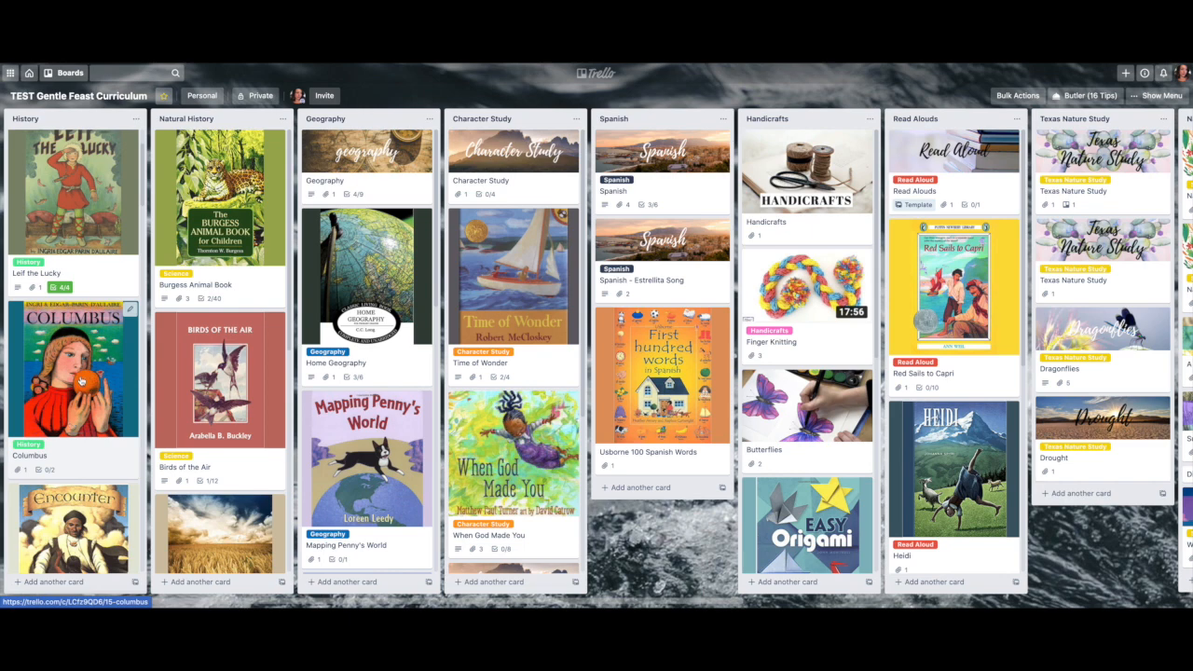
scroll(81, 380, "up", 2)
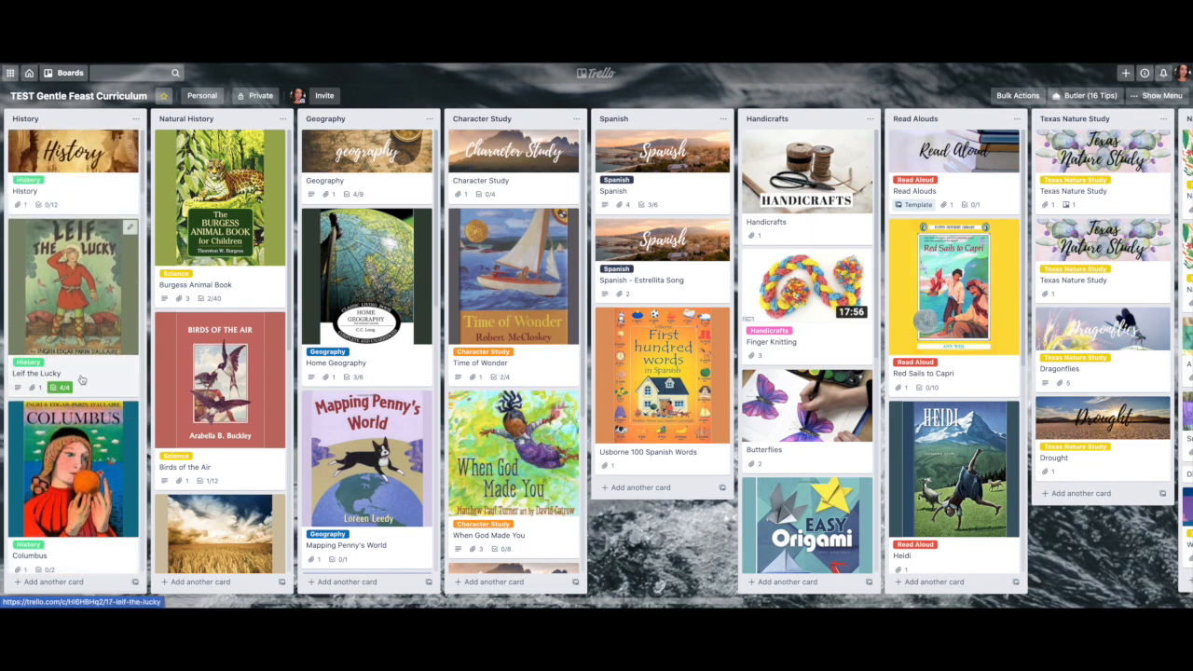
left_click(82, 166)
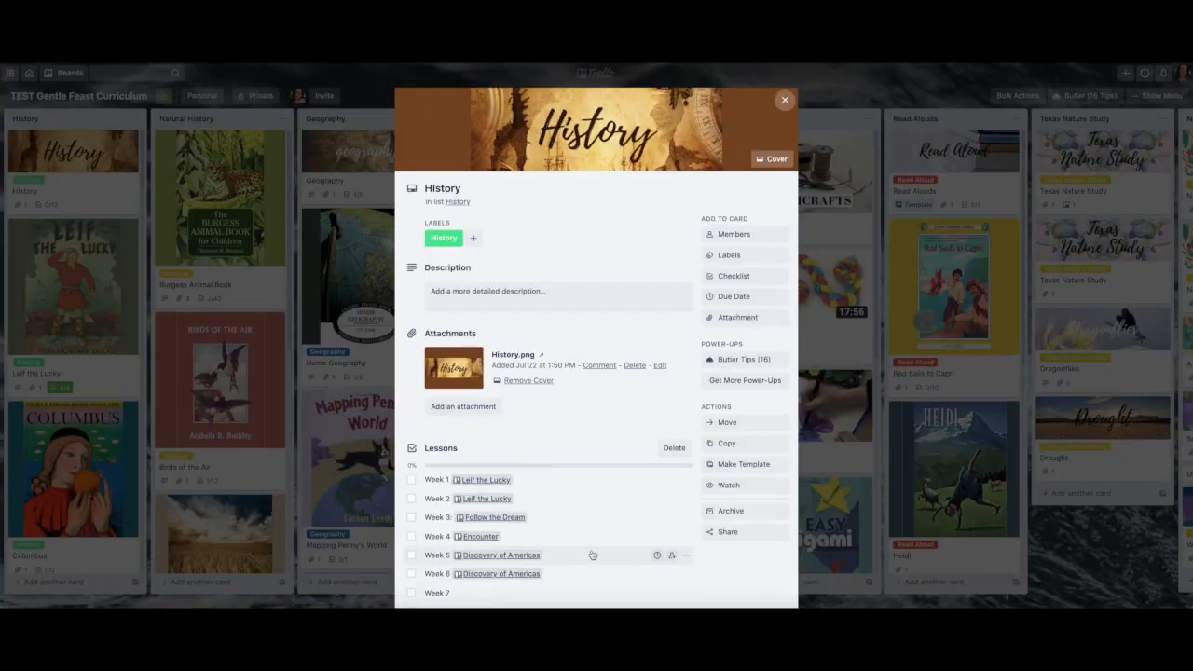
scroll(591, 550, "down", 1)
scroll(591, 550, "down", 1)
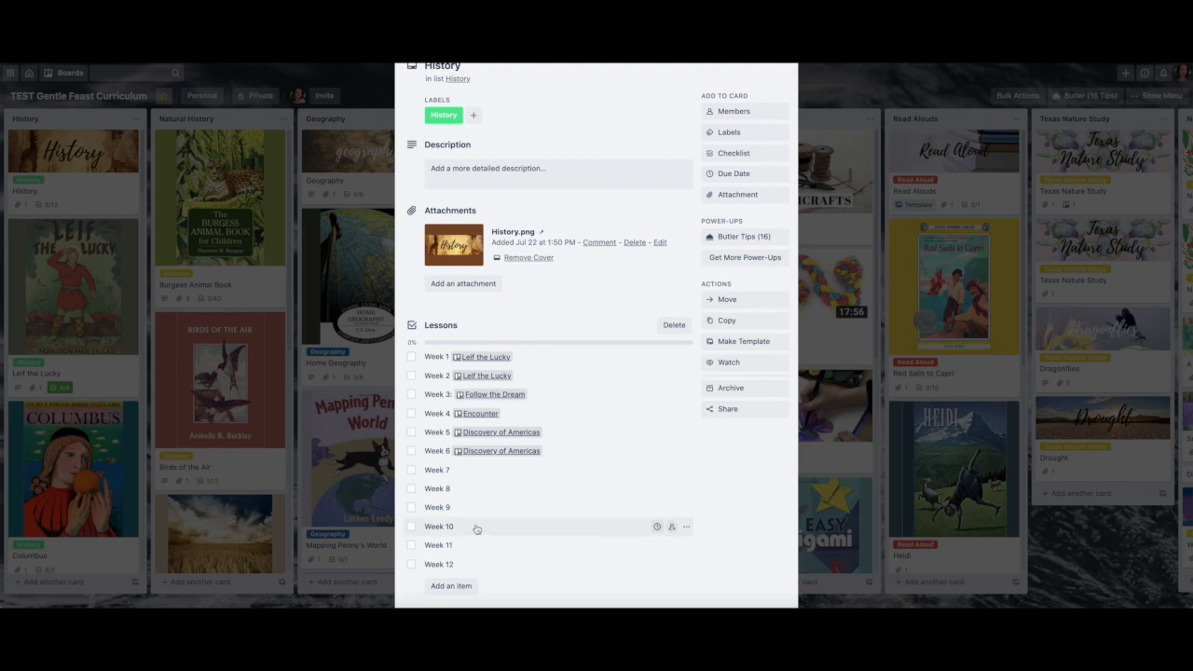
scroll(485, 552, "down", 2)
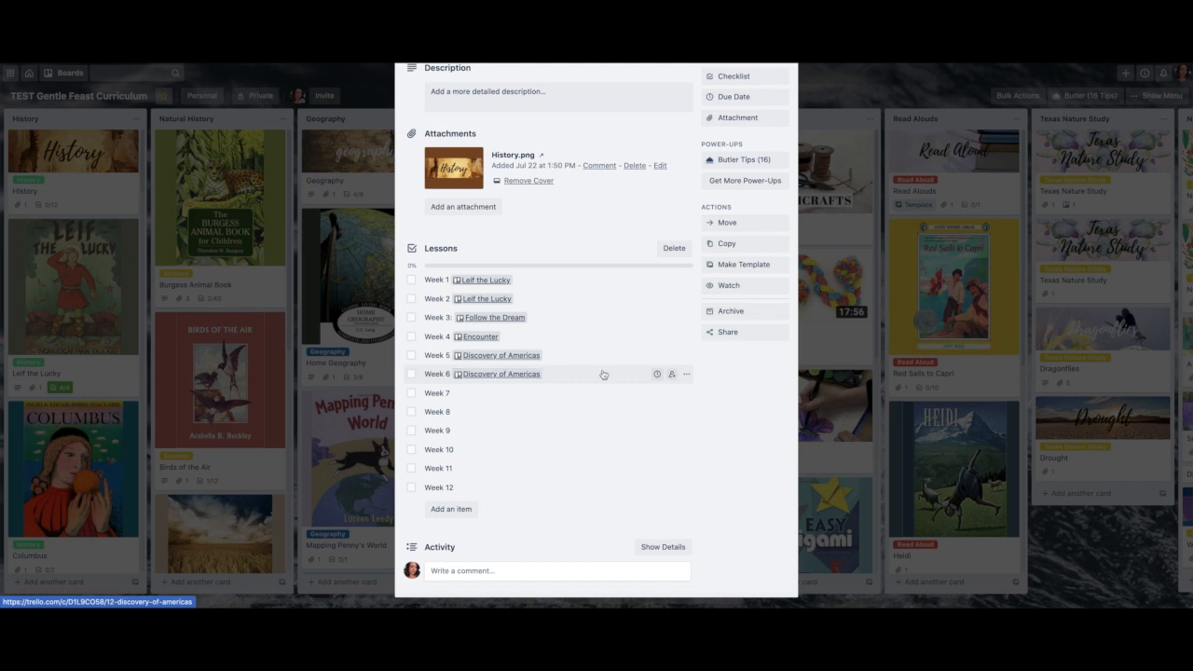
scroll(602, 378, "up", 3)
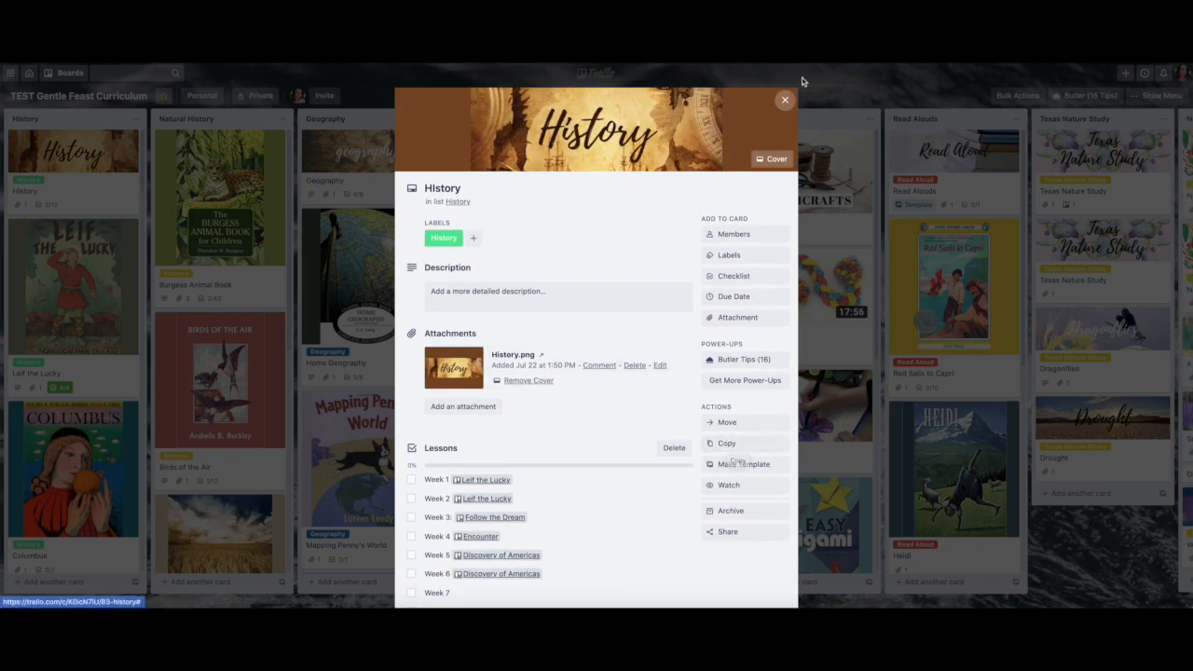
left_click(785, 101)
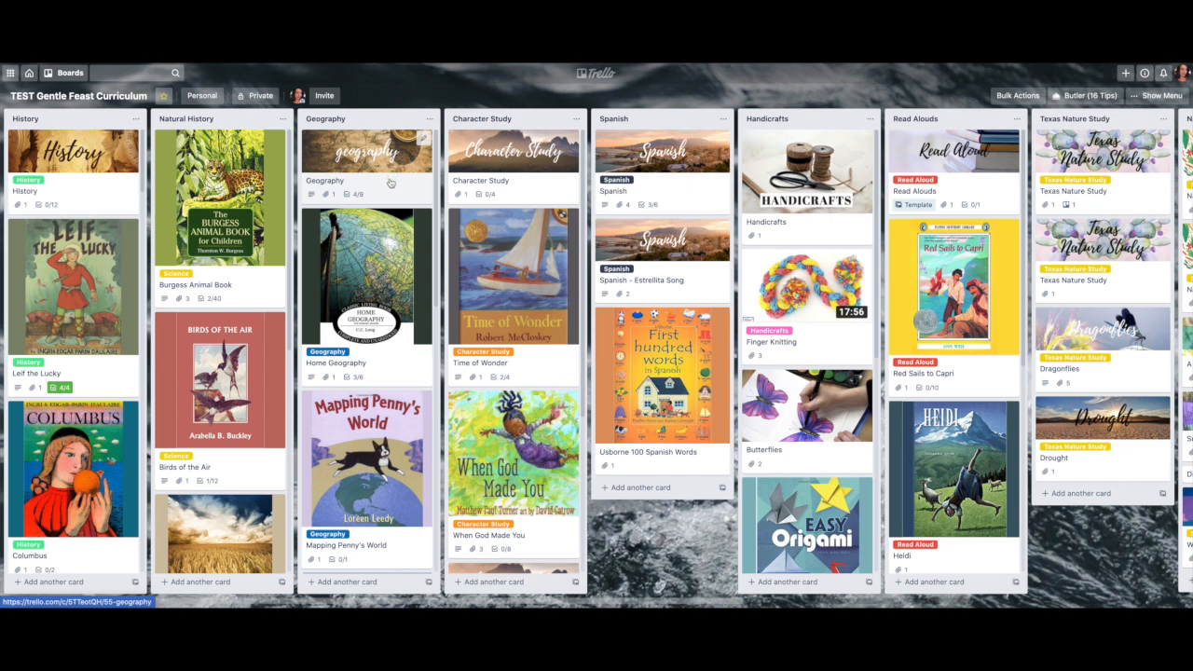
Step: Review the weekly lesson checklists on the Geography subject card, and close the card
left_click(389, 179)
scroll(444, 315, "down", 1)
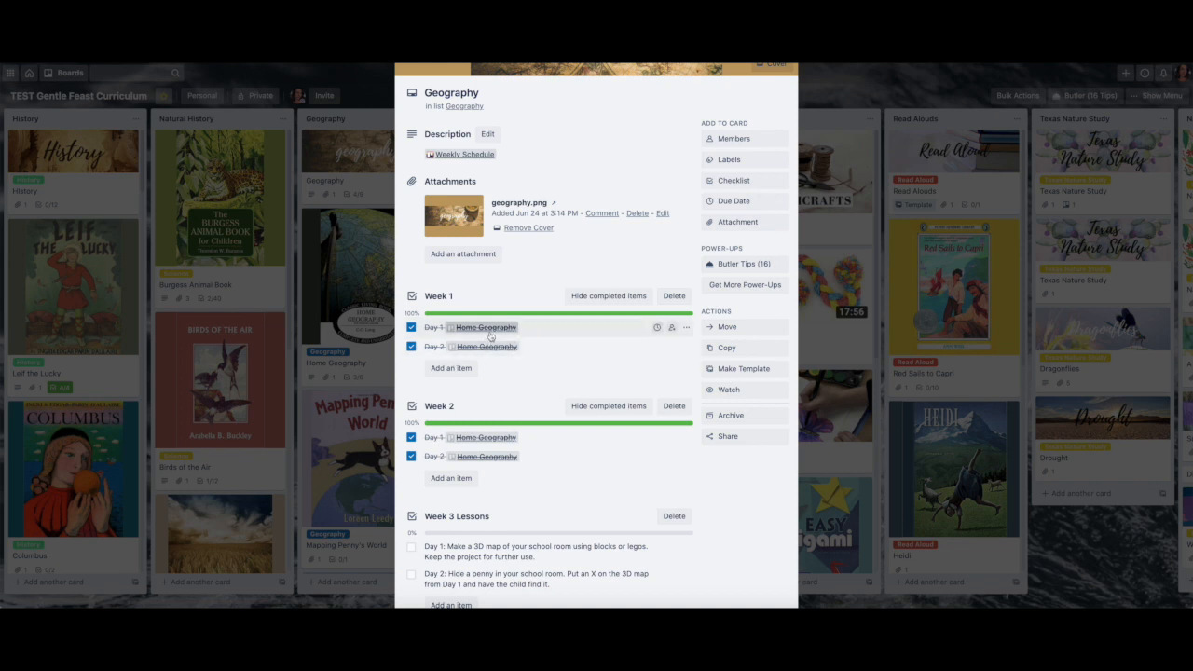
scroll(522, 437, "down", 2)
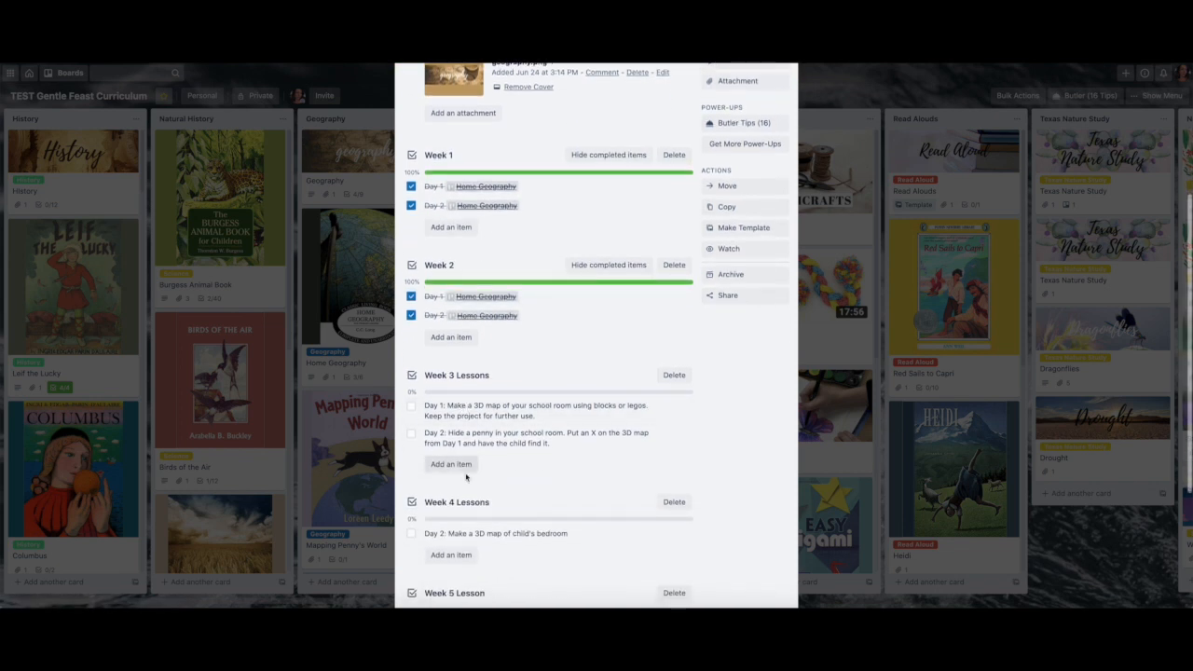
scroll(688, 182, "up", 2)
scroll(688, 182, "up", 3)
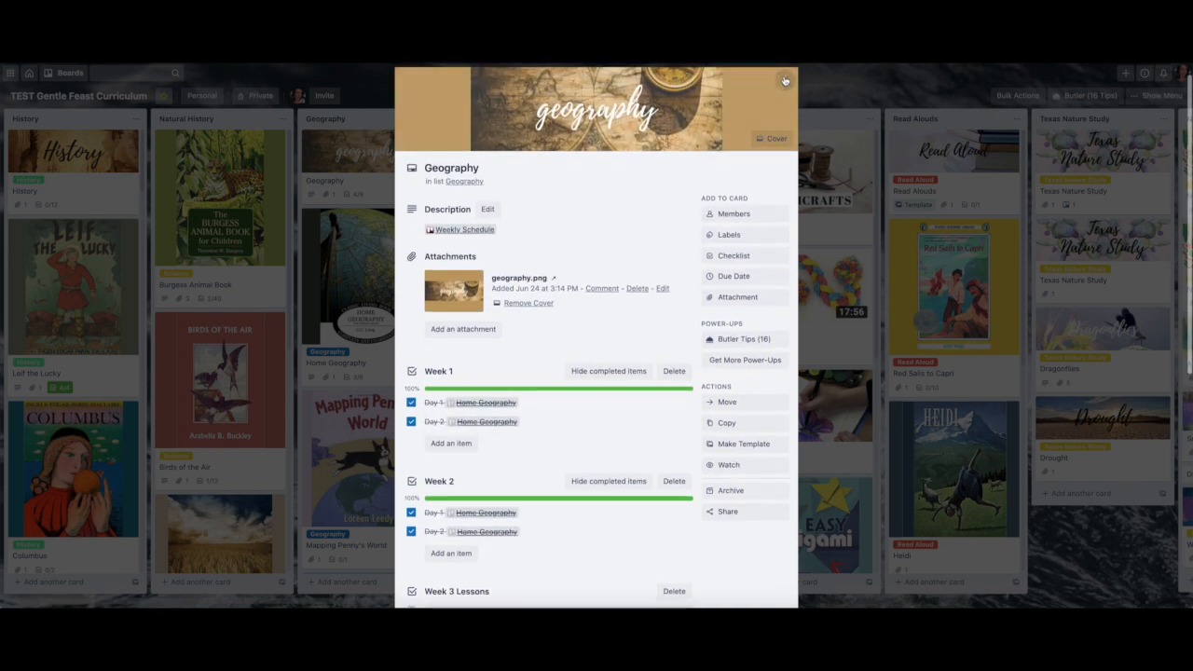
left_click(785, 82)
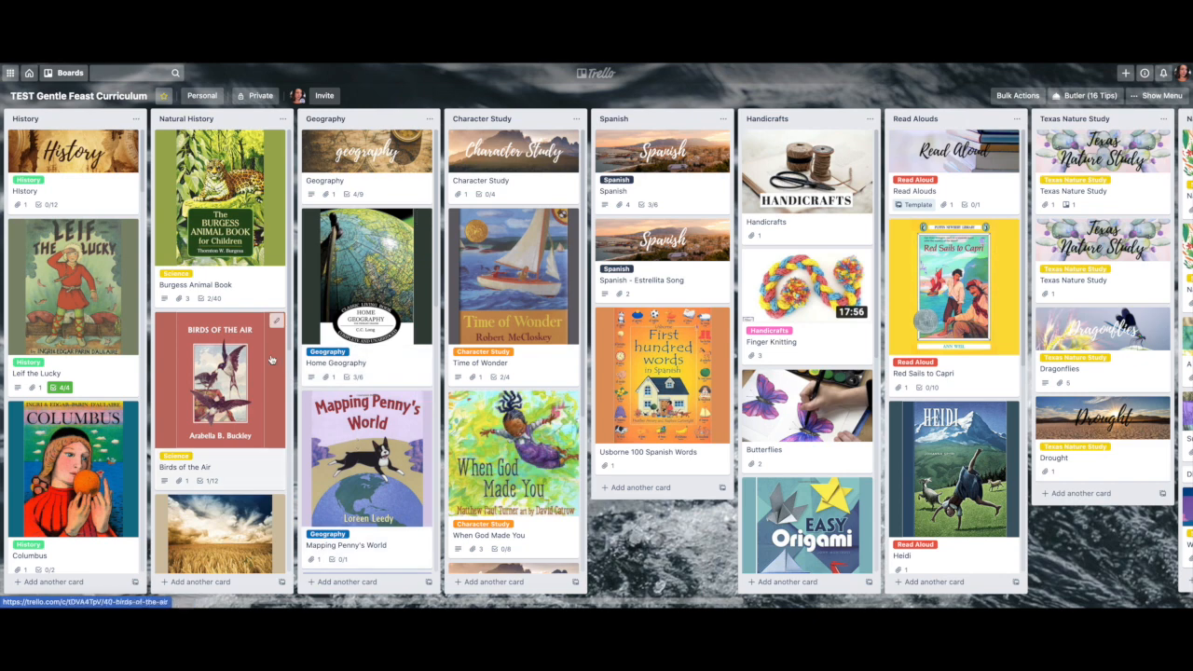
Step: Follow the Week 1 Leif the Lucky link from the History card, review the book's lesson checklists, and close the card
left_click(61, 179)
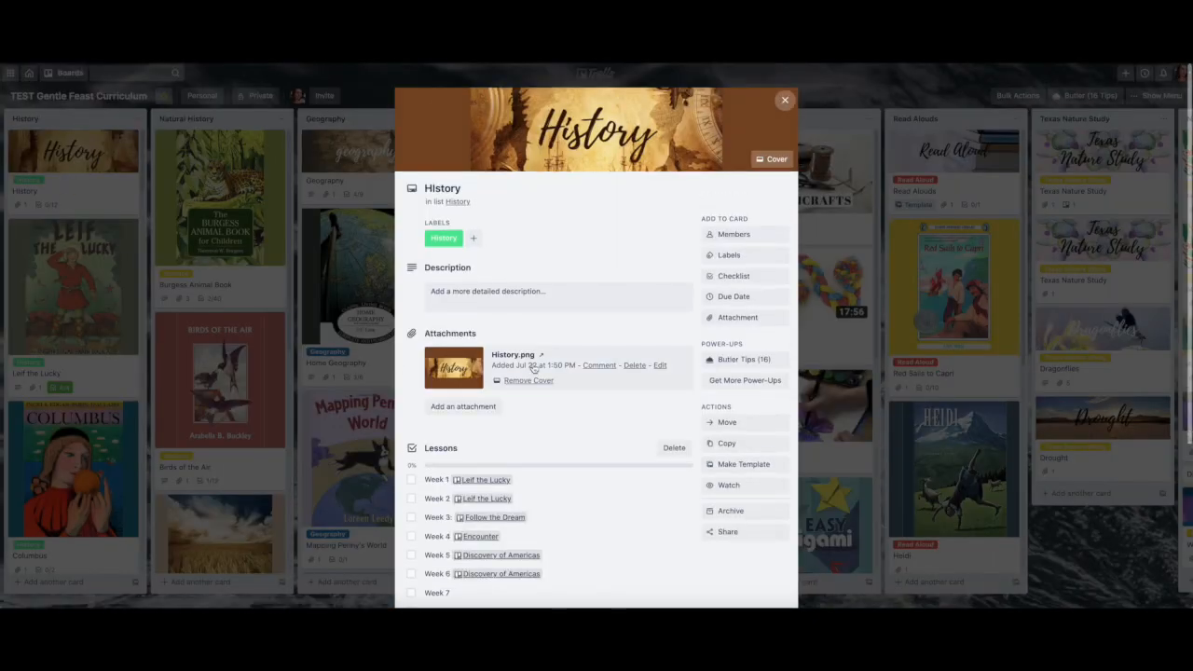
left_click(476, 482)
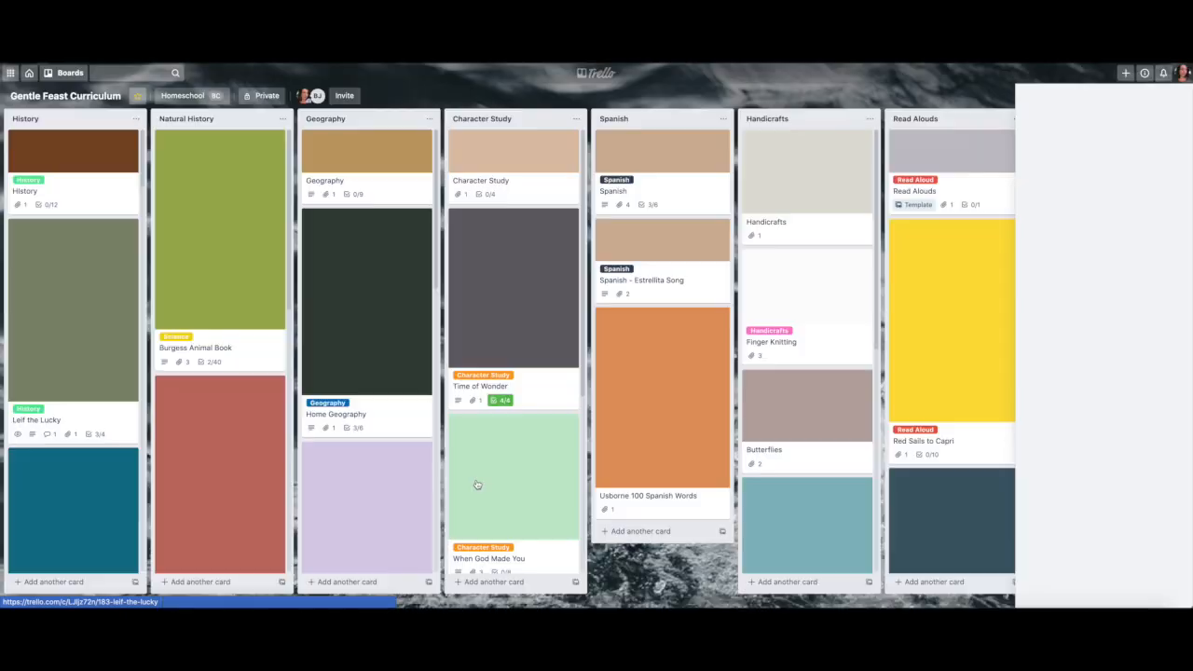
scroll(579, 411, "down", 3)
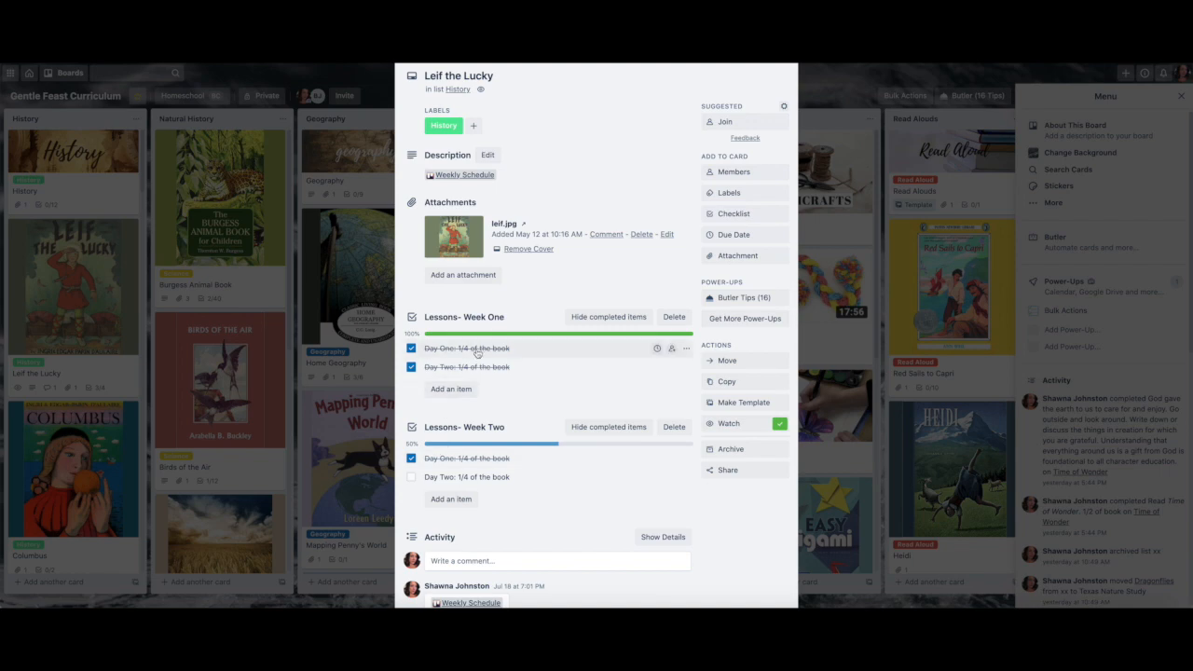
scroll(481, 364, "up", 3)
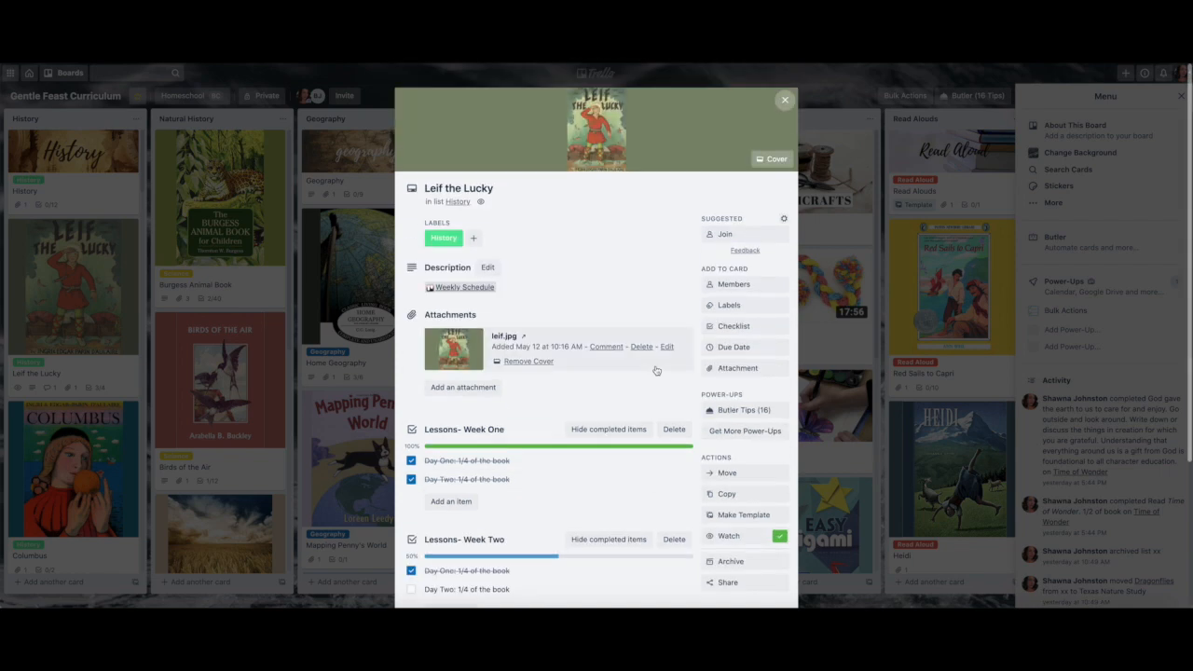
left_click(788, 100)
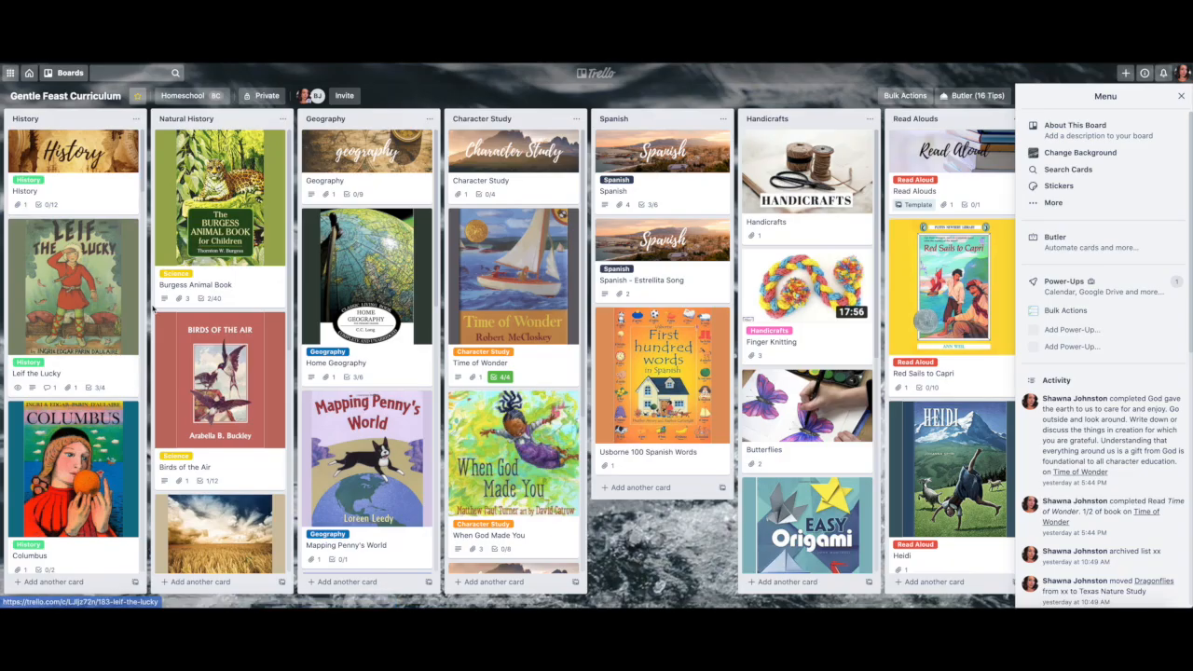
Step: Review the lessons on the Columbus card in the History list, and close both the card and the board menu
scroll(79, 447, "down", 2)
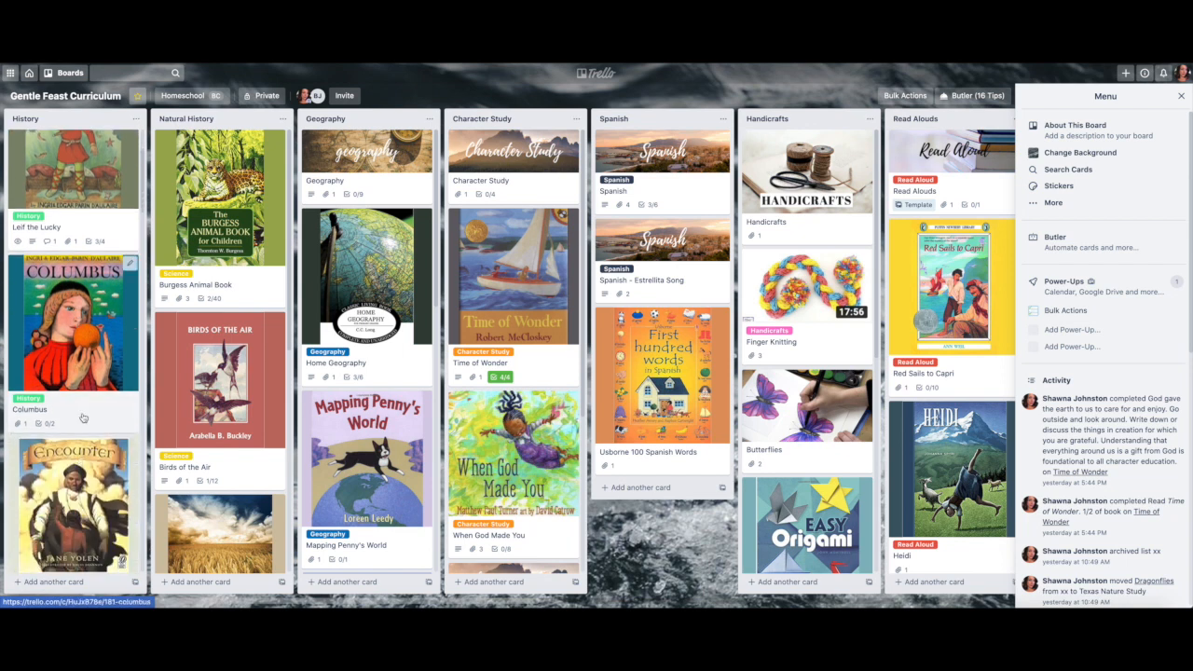
left_click(82, 413)
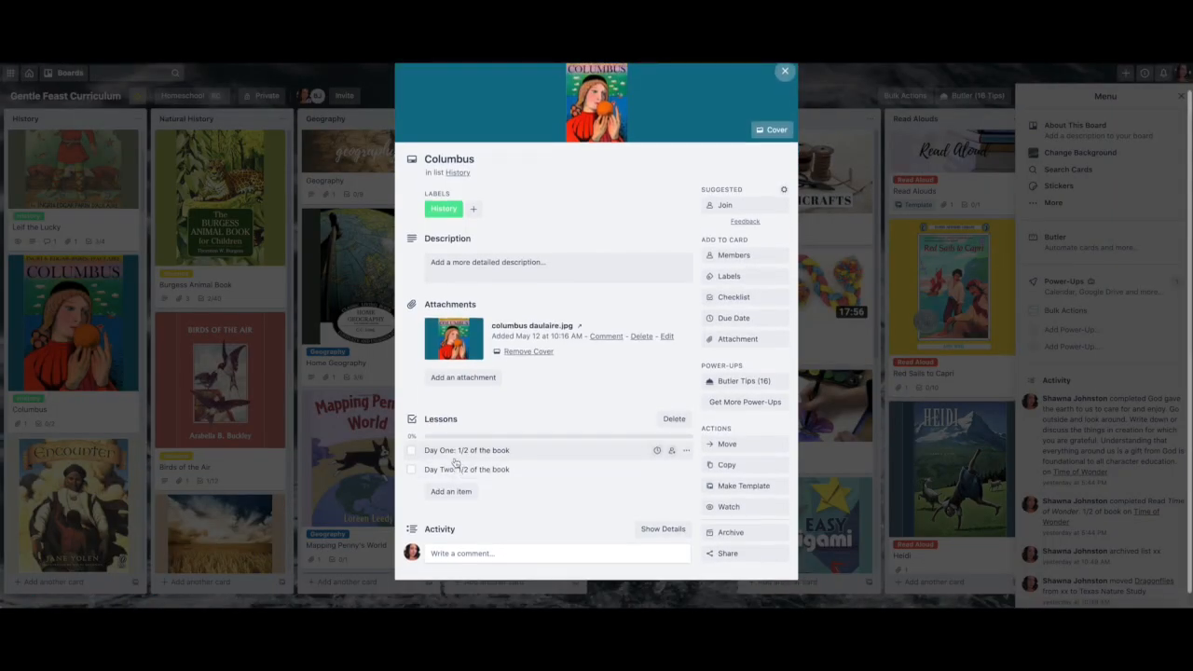
scroll(698, 270, "up", 1)
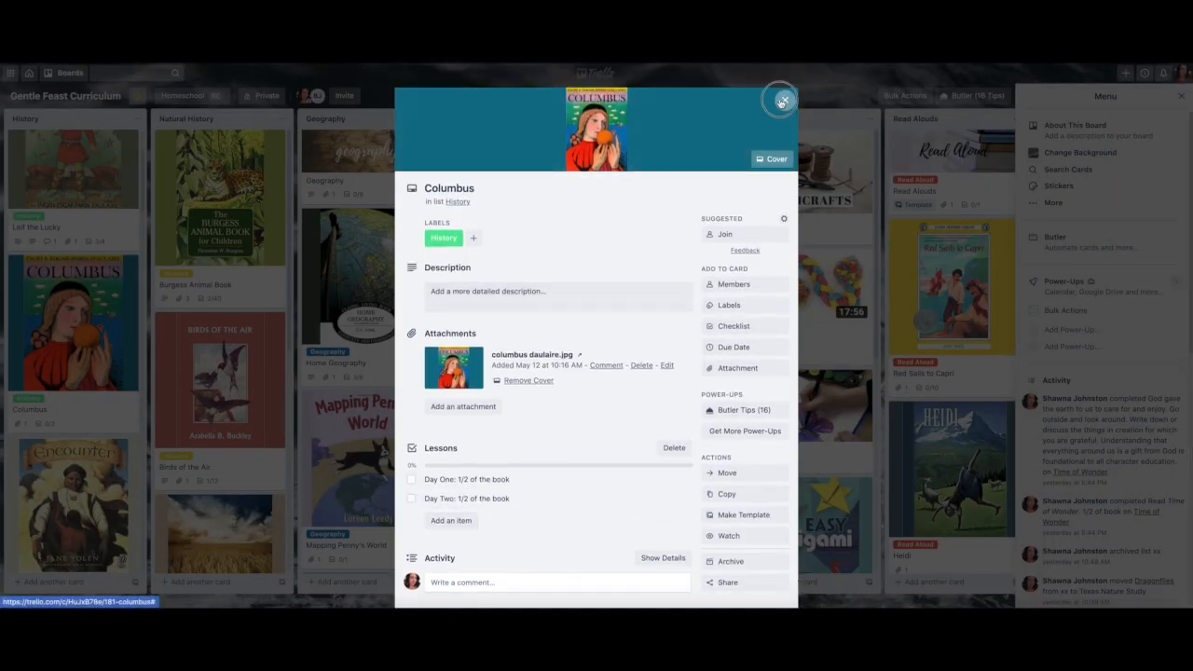
left_click(784, 100)
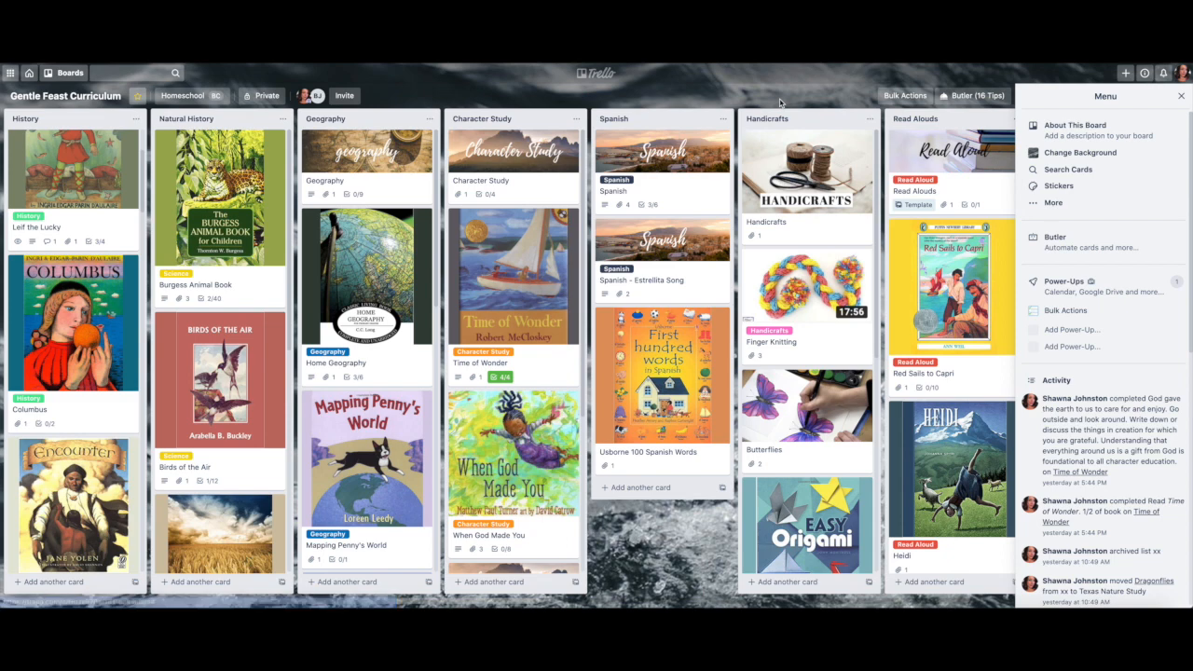
left_click(1181, 96)
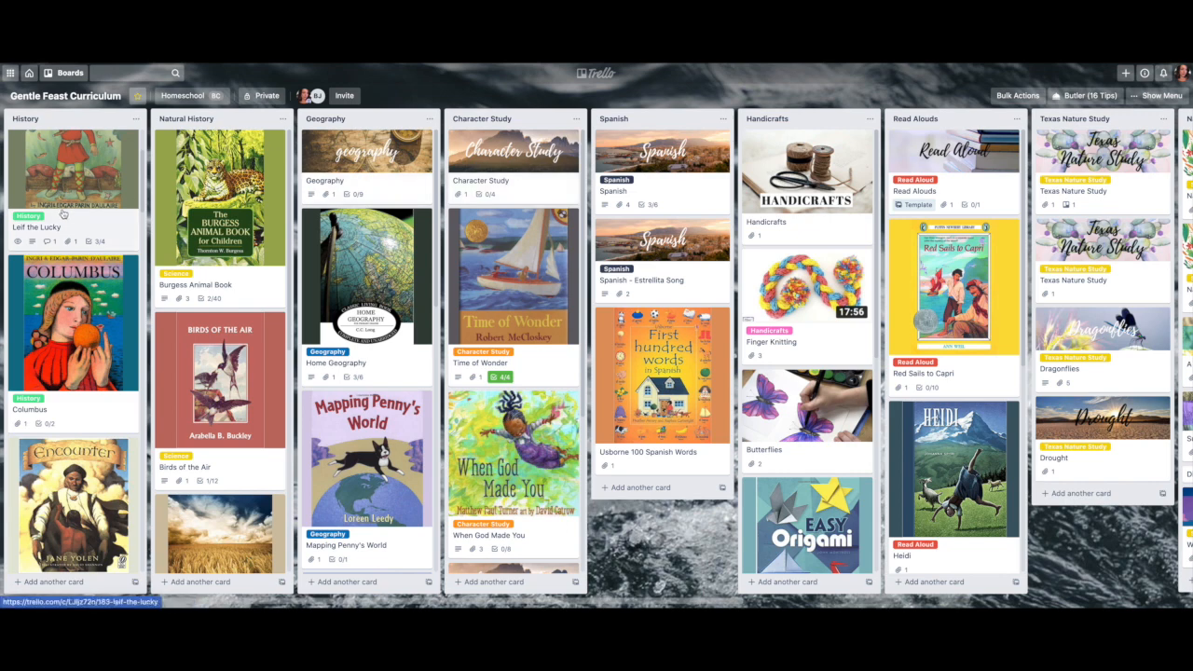
Step: Open the copy settings for the History subject card in the History list
scroll(63, 213, "up", 2)
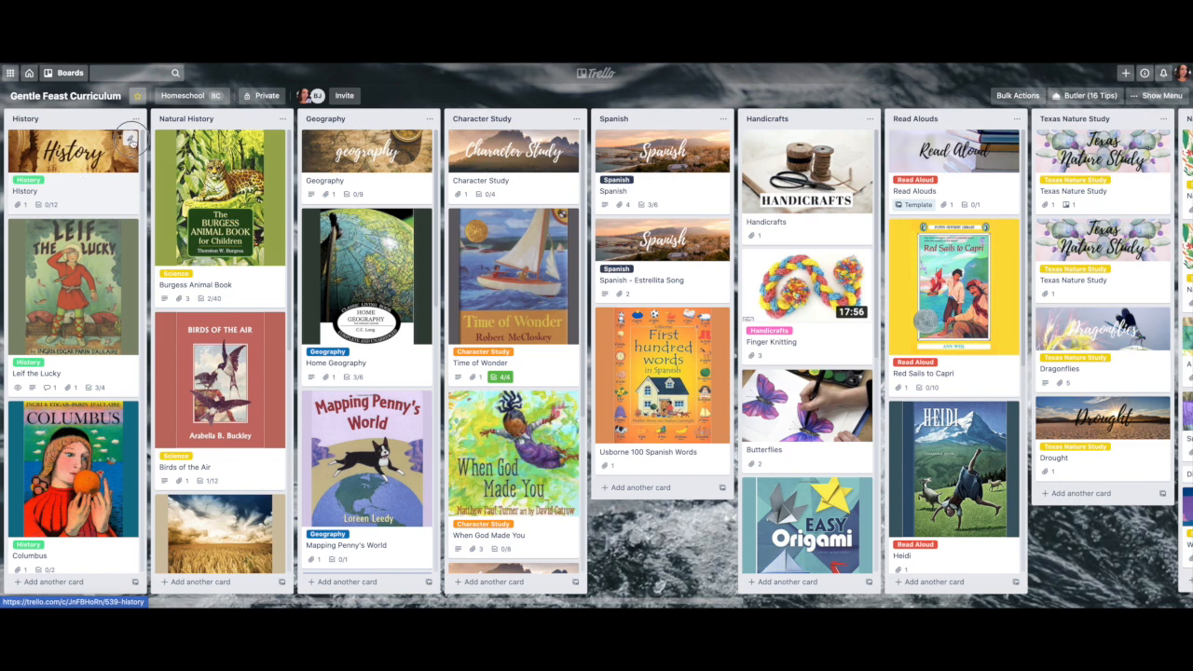
left_click(131, 140)
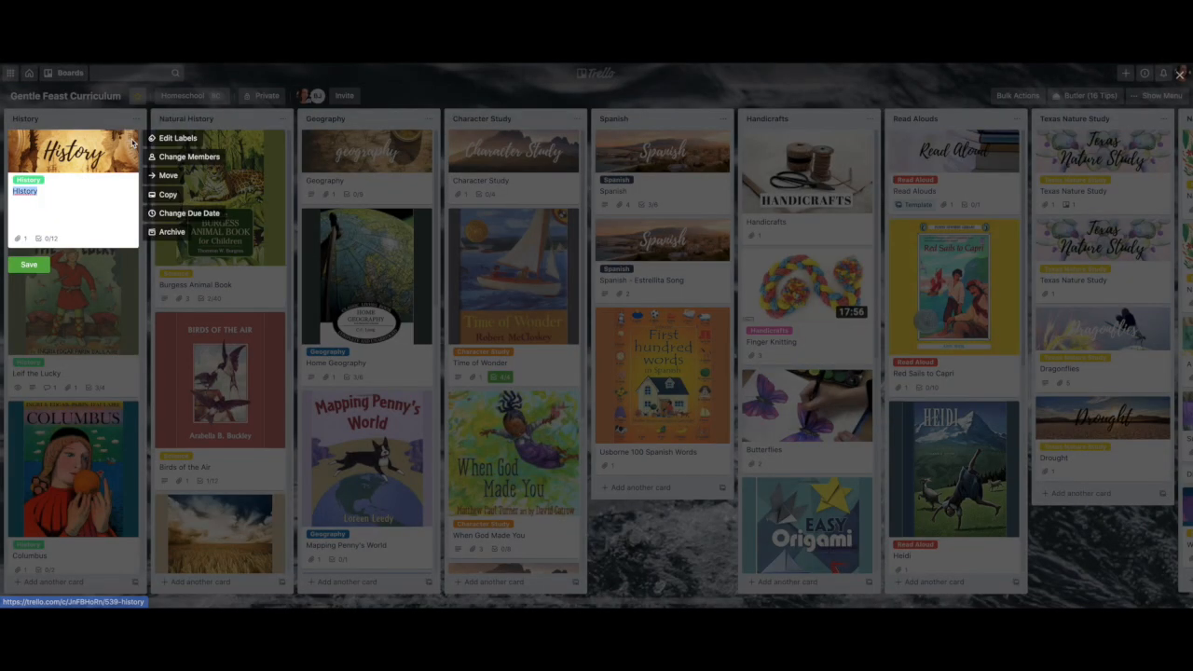
left_click(167, 193)
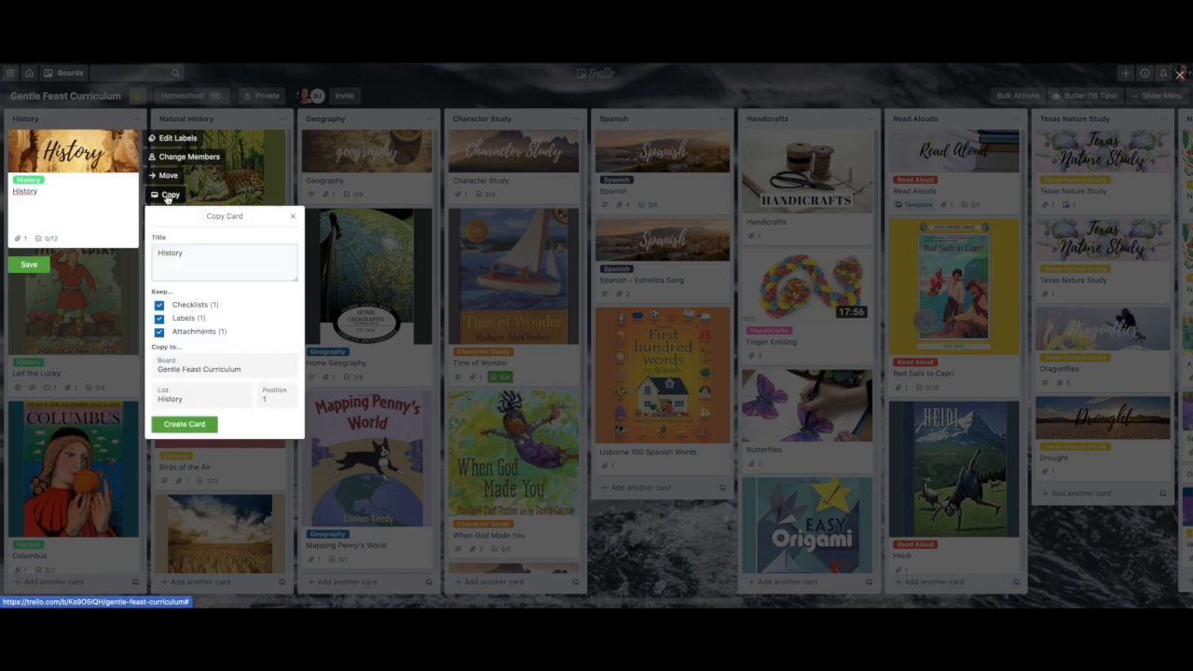
Step: Try Master Lists Board as the destination of the card copy, and switch it back to Gentle Feast Curriculum
left_click(198, 369)
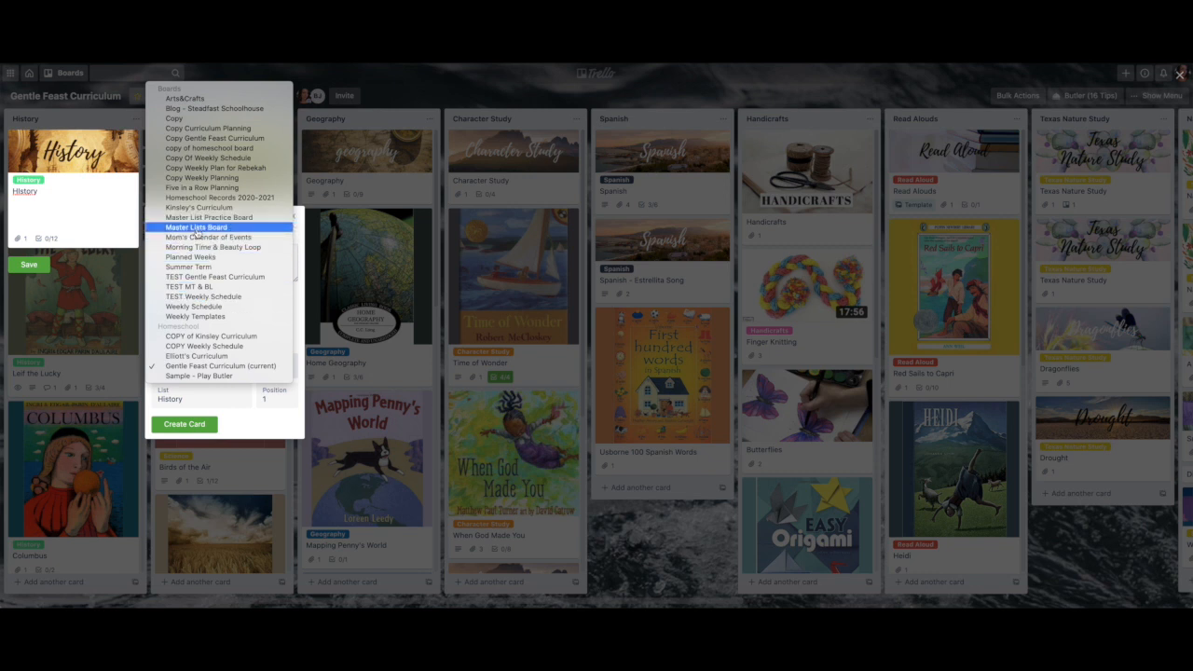
left_click(197, 227)
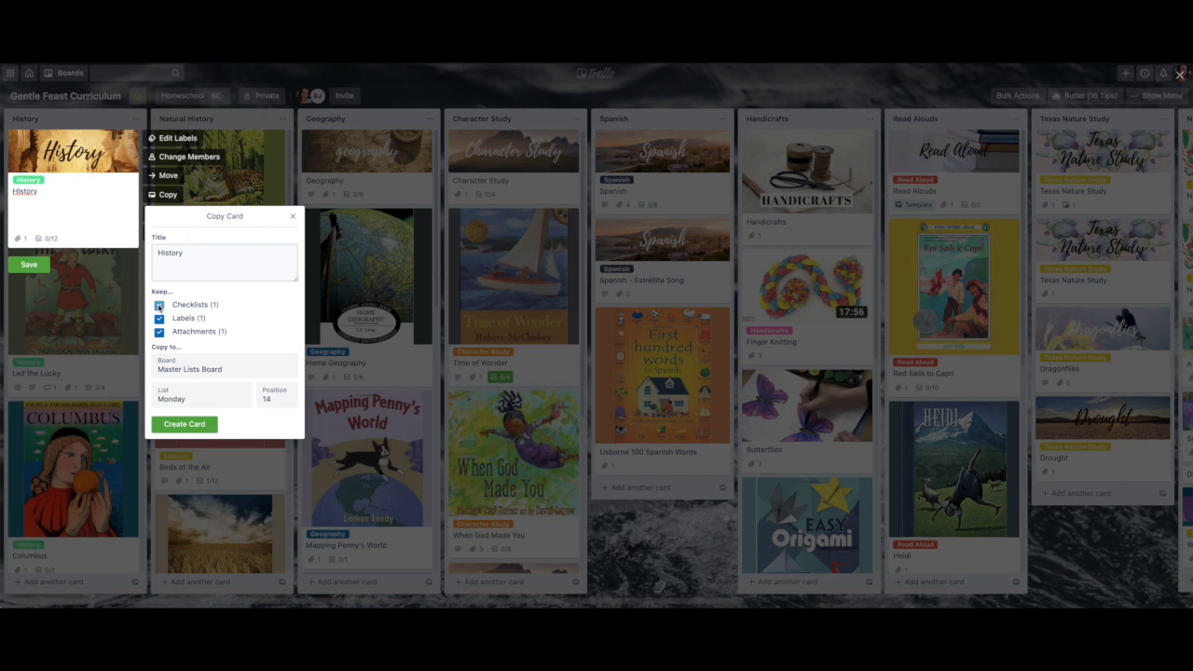
left_click(190, 367)
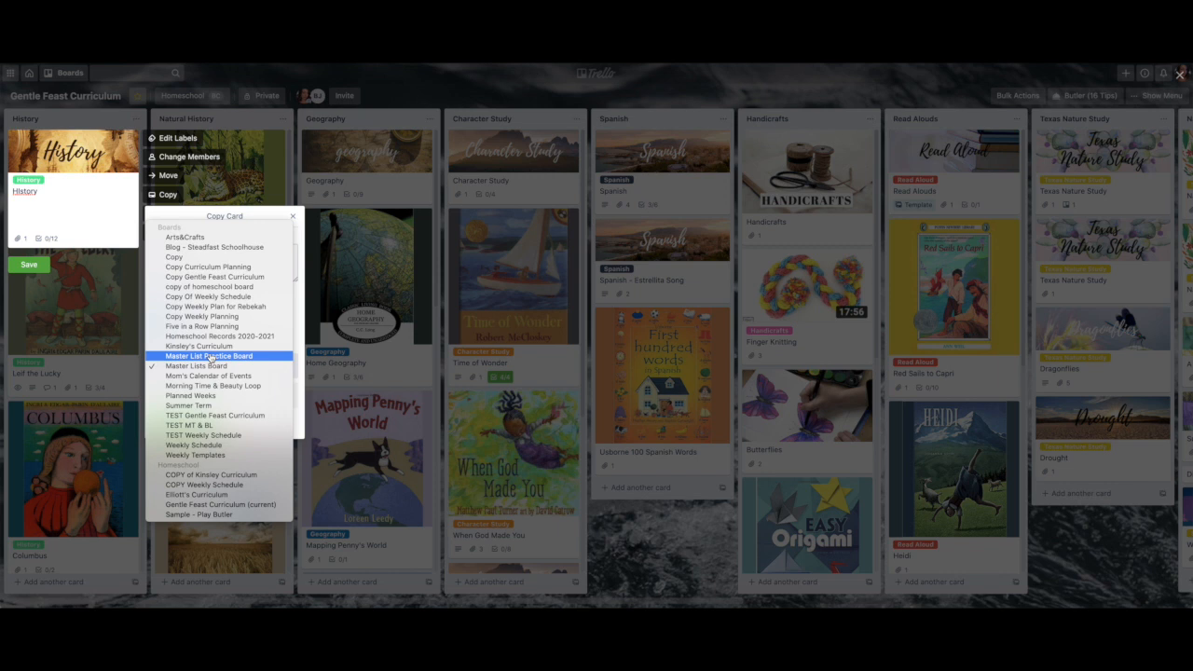
left_click(218, 504)
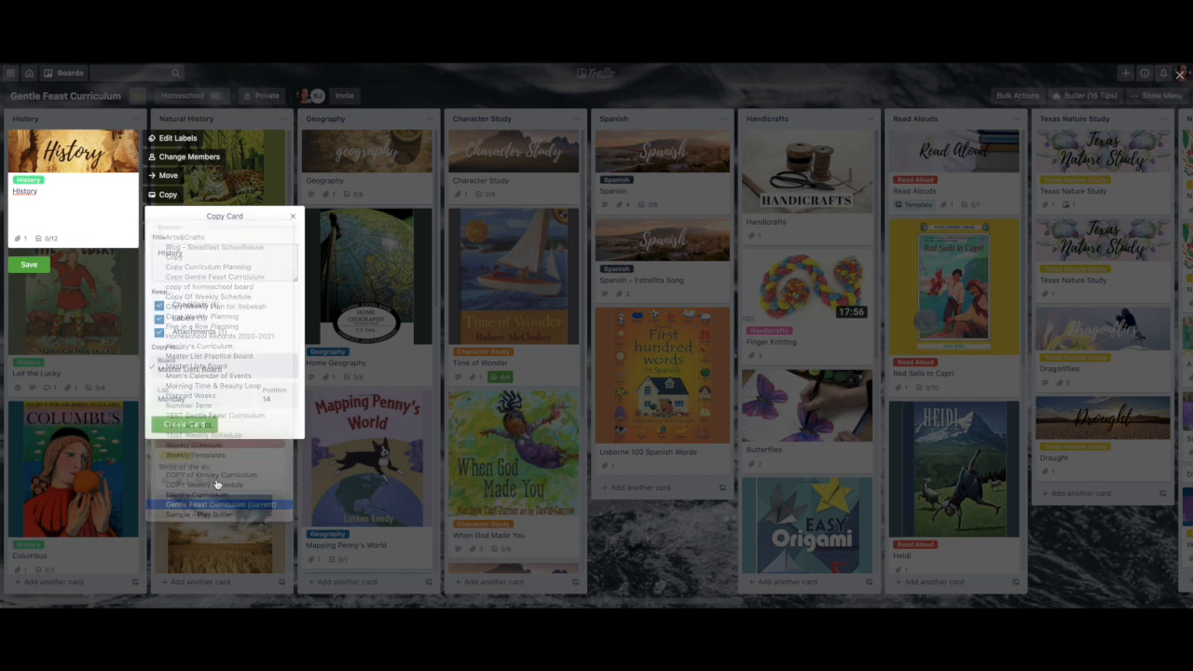
left_click(193, 395)
left_click(194, 395)
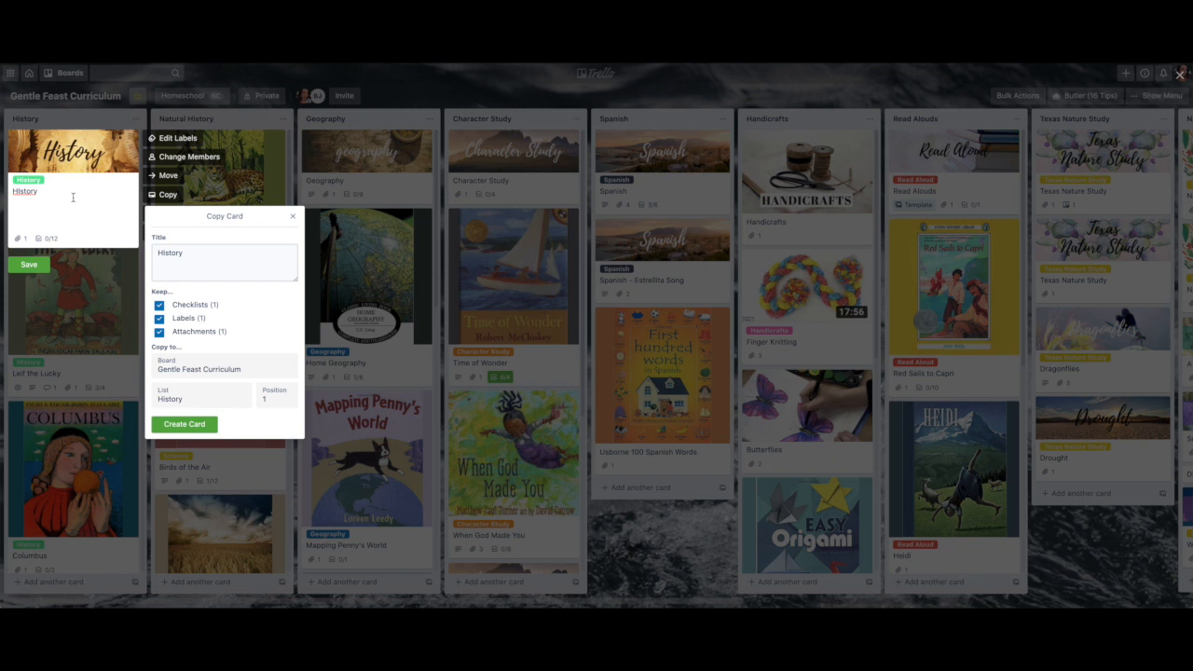
Step: Create the History card copy in the Gentle Feast Curriculum board, keeping labels and attachments but not checklists
left_click(179, 303)
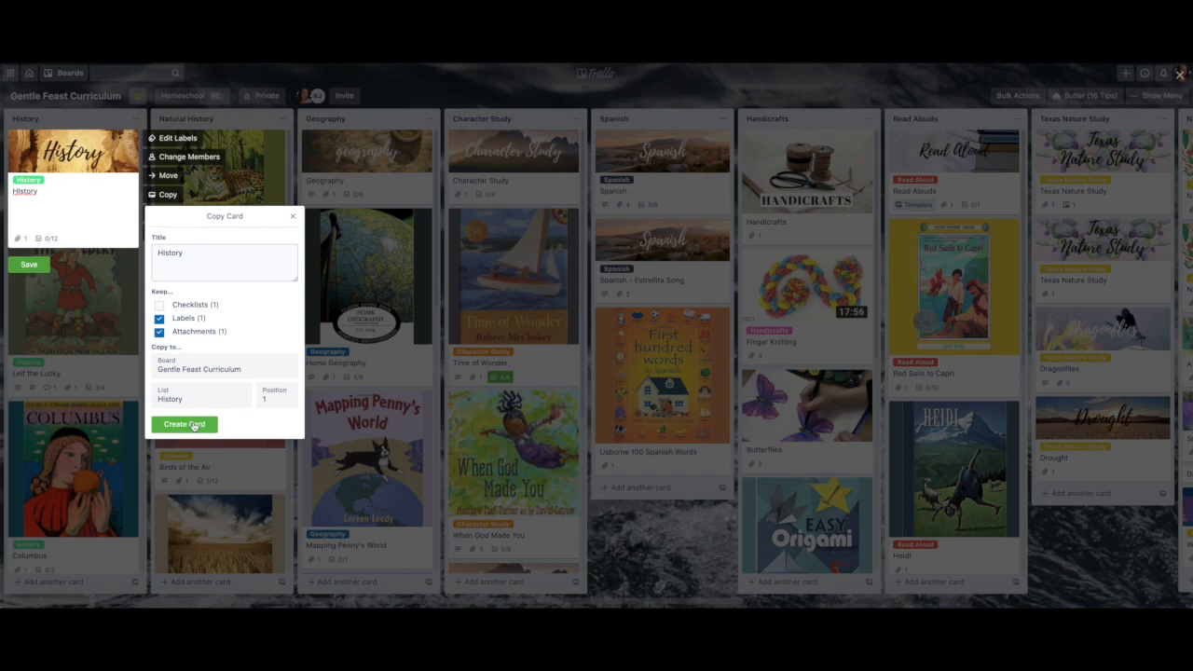
left_click(194, 424)
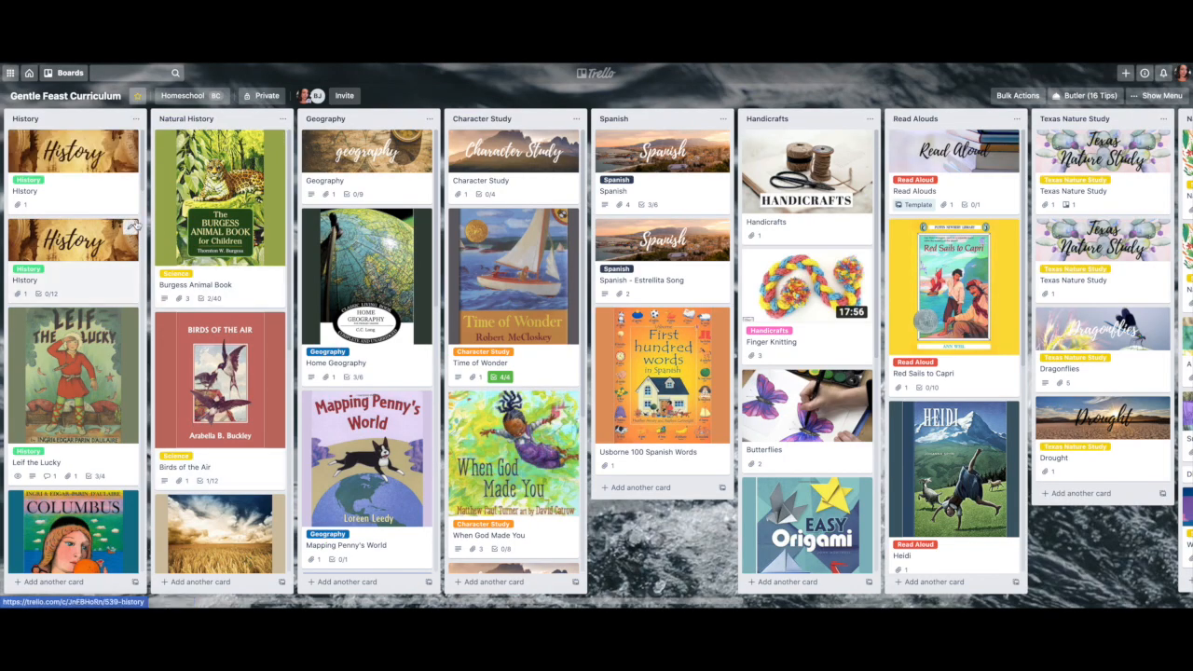
Step: Attach the original History card from the Gentle Feast Curriculum board to the copied History card as a Trello attachment
left_click(91, 197)
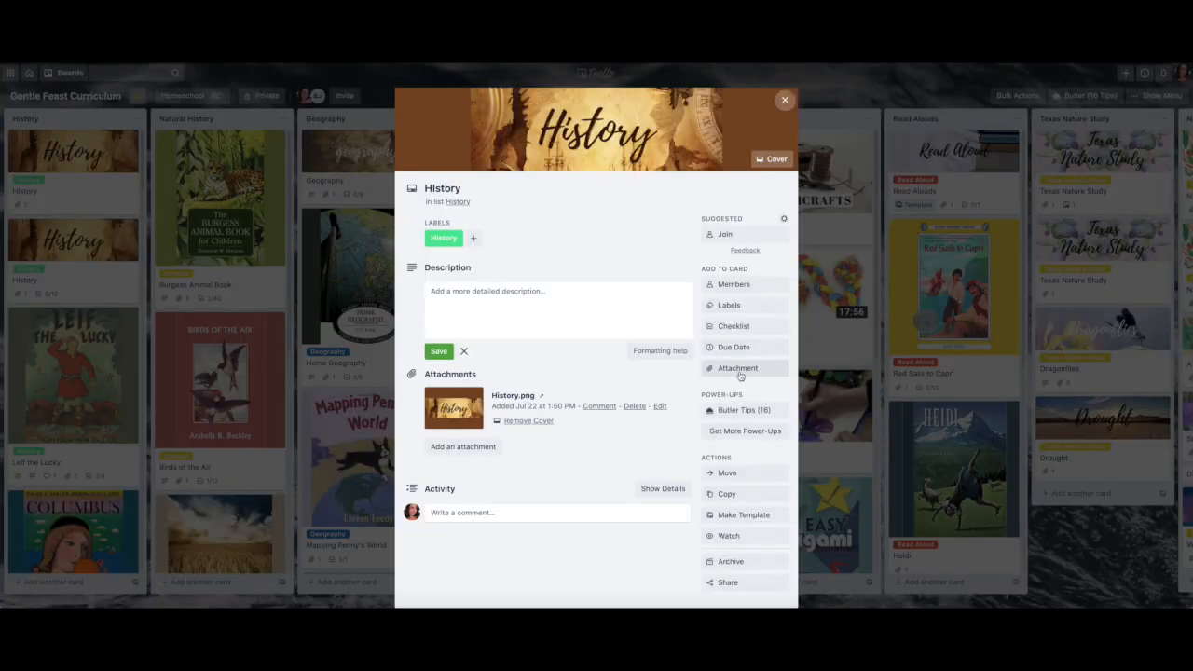
left_click(741, 373)
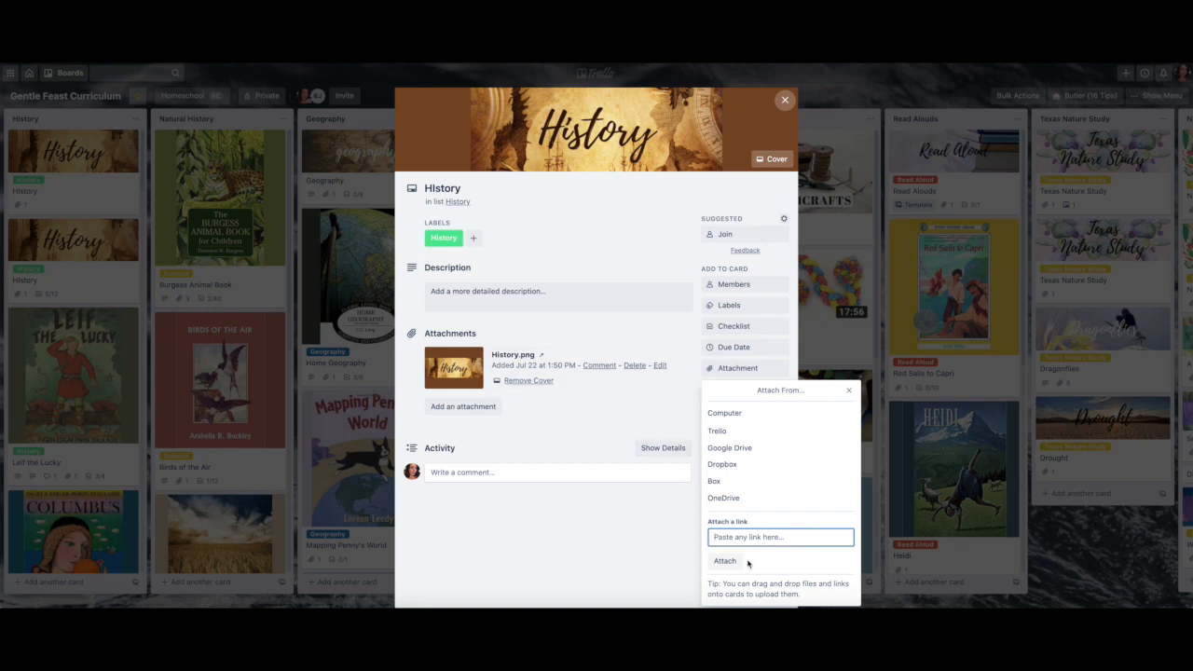
left_click(719, 431)
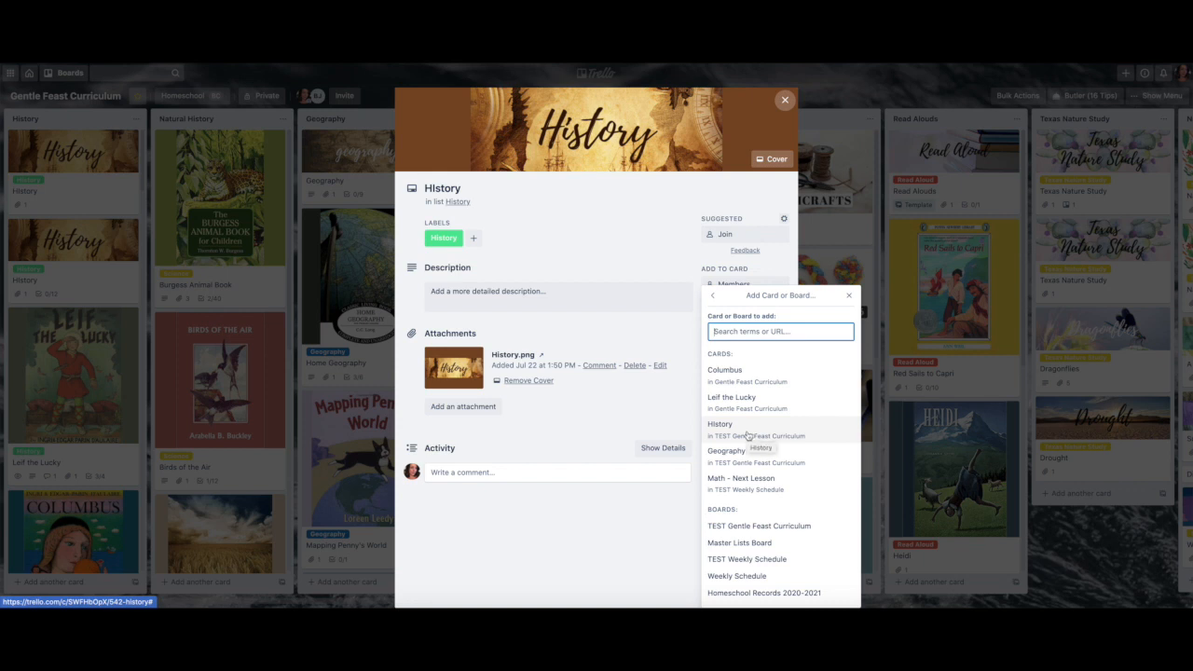
type("history")
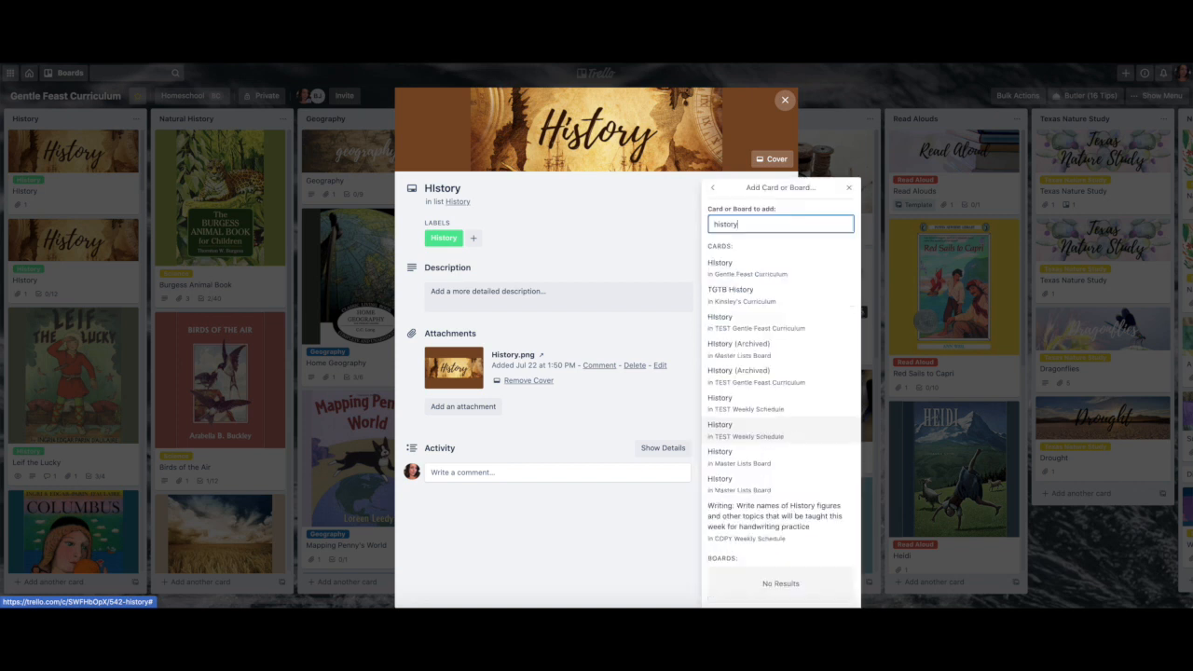
left_click(742, 279)
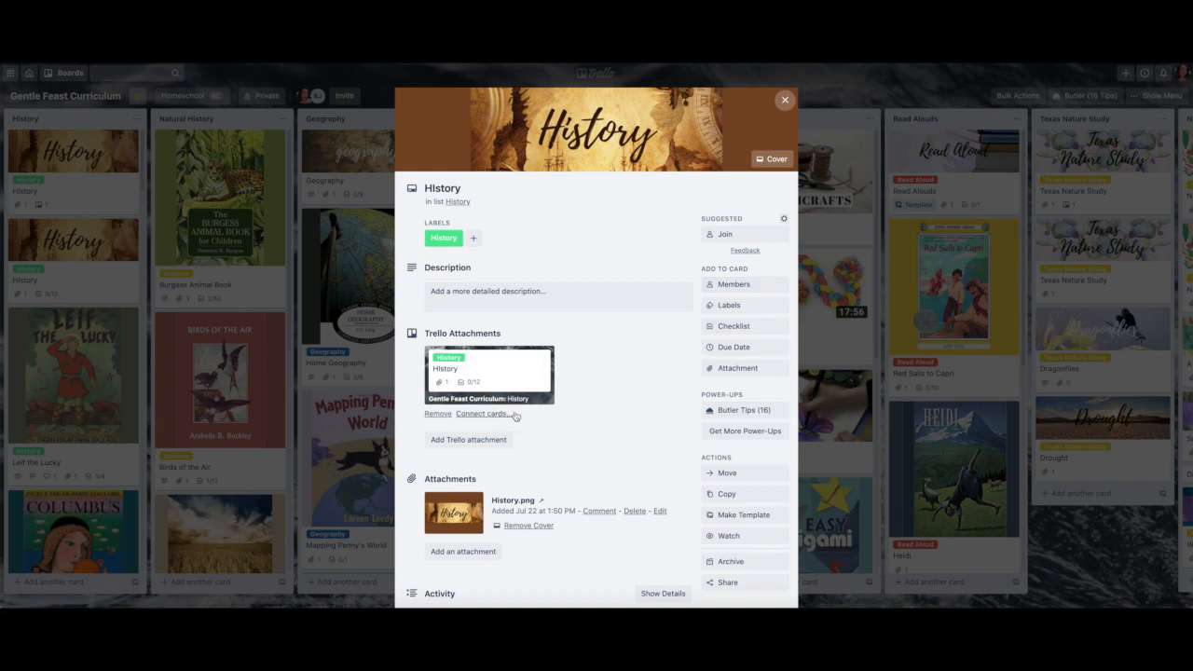
scroll(648, 429, "down", 2)
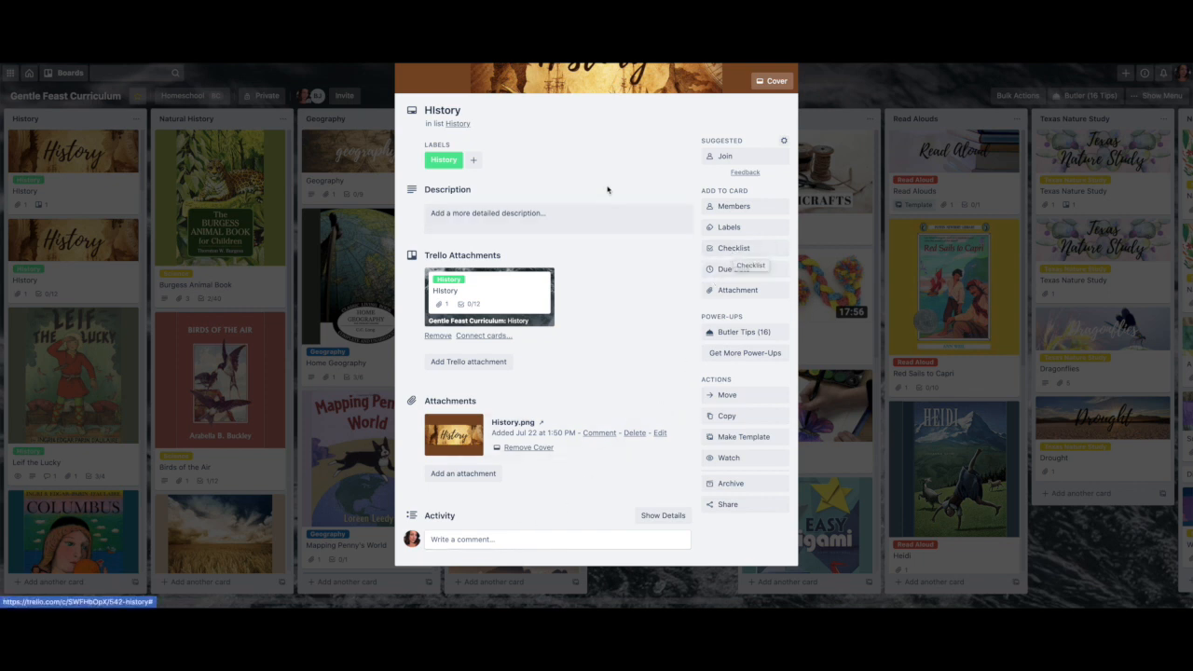
scroll(647, 258, "up", 2)
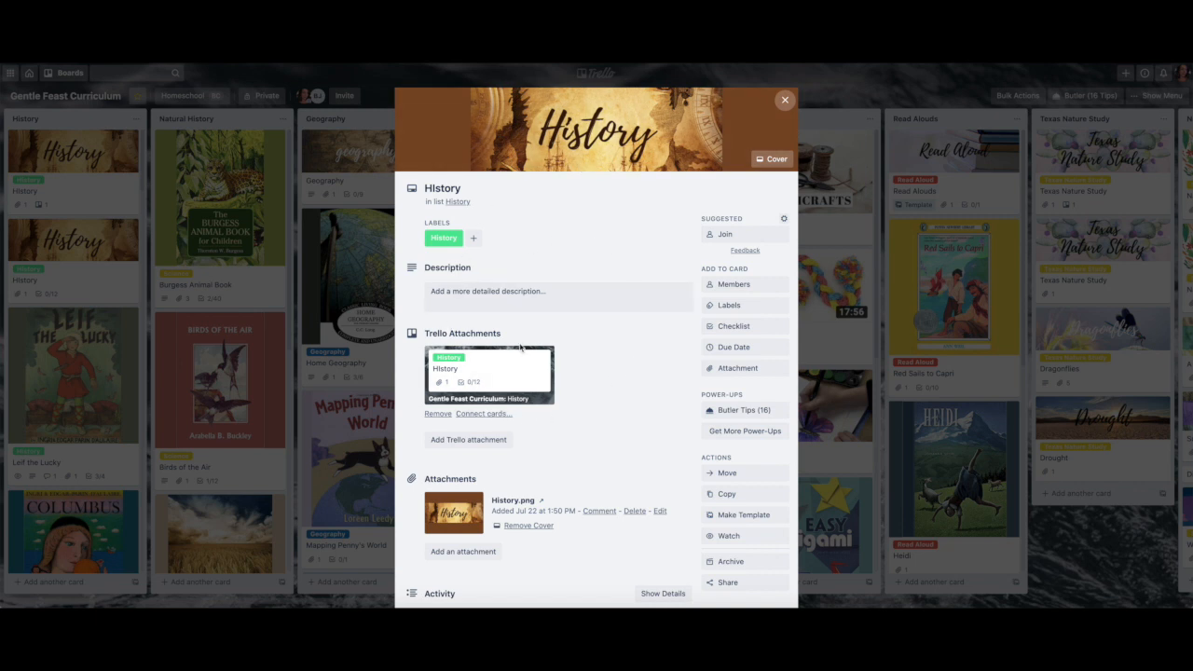
Step: Add a checklist titled Daily Checklist to the copied History card
scroll(602, 349, "down", 2)
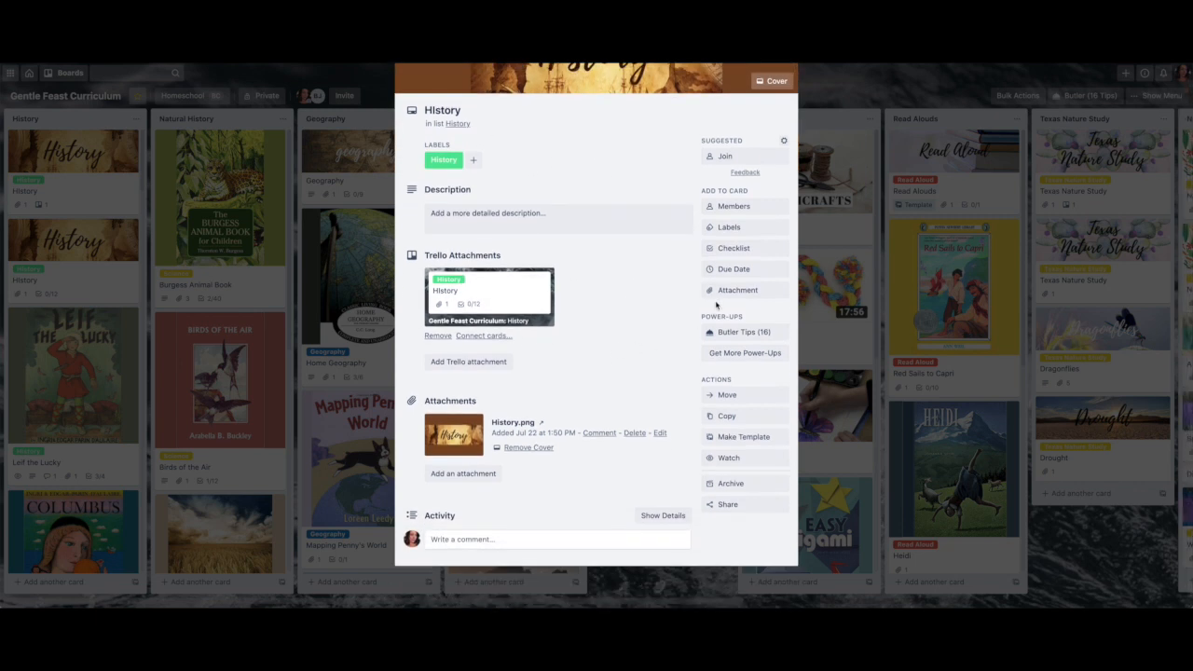
left_click(738, 252)
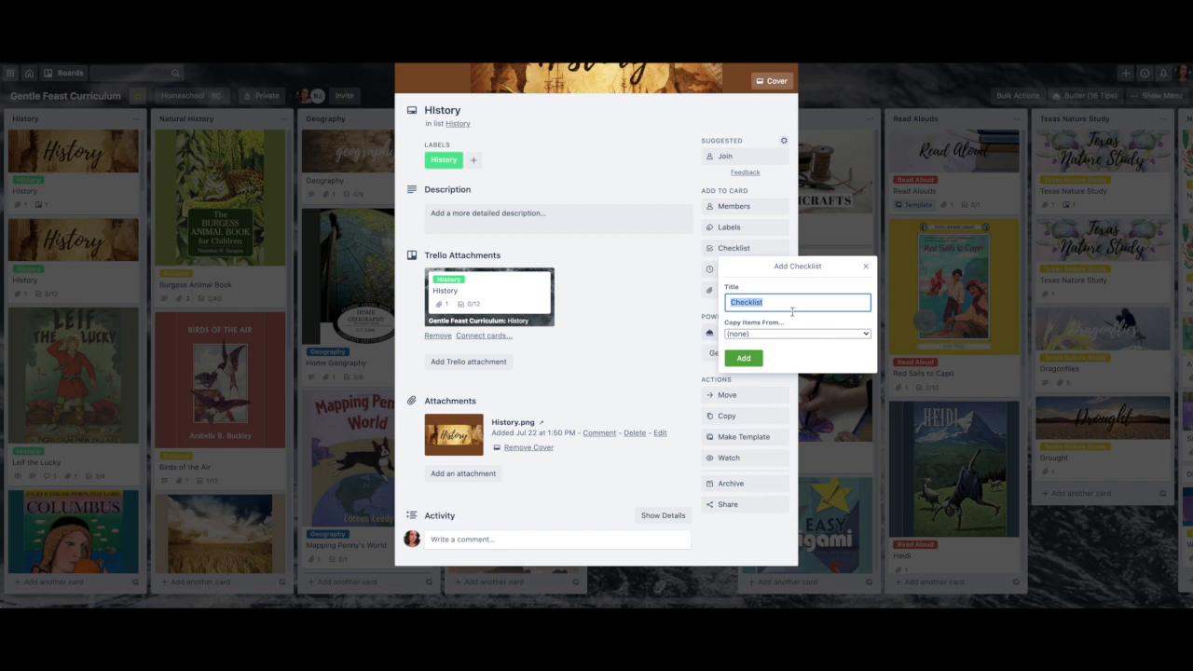
type("Term One")
left_click_drag(786, 302, 707, 302)
type("Daily Checklis")
left_click(743, 358)
Step: Add the item Completed Next Lesson to the Daily Checklist, and close the History card
type("Completed Next Lesso")
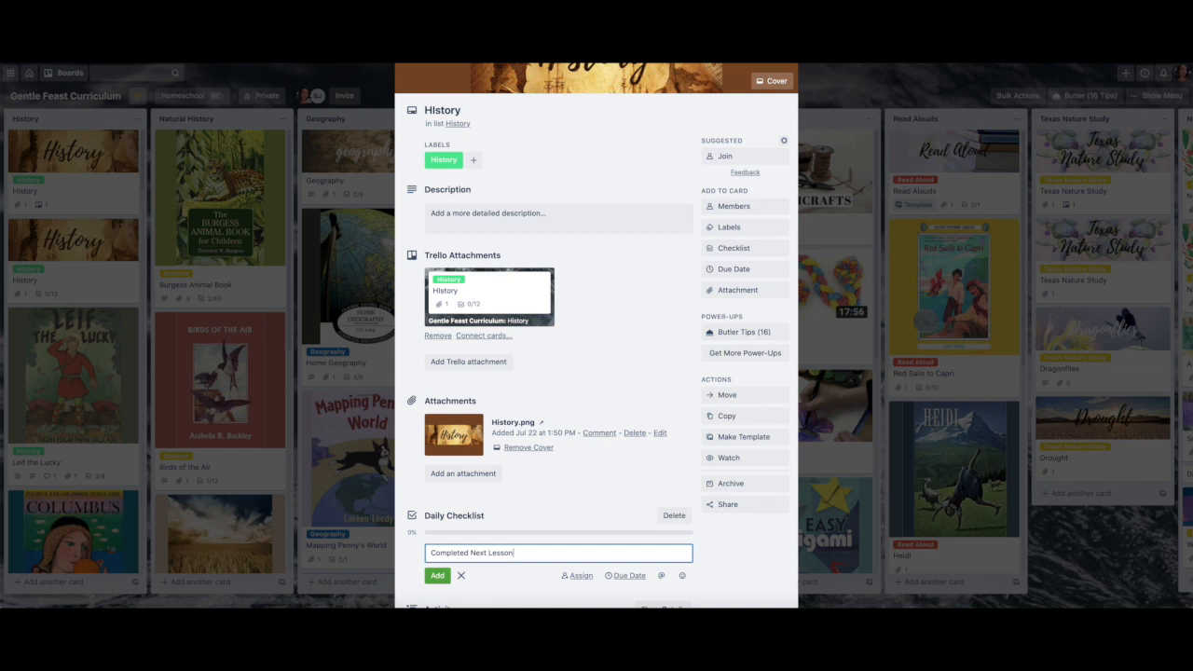
type("n")
left_click(445, 577)
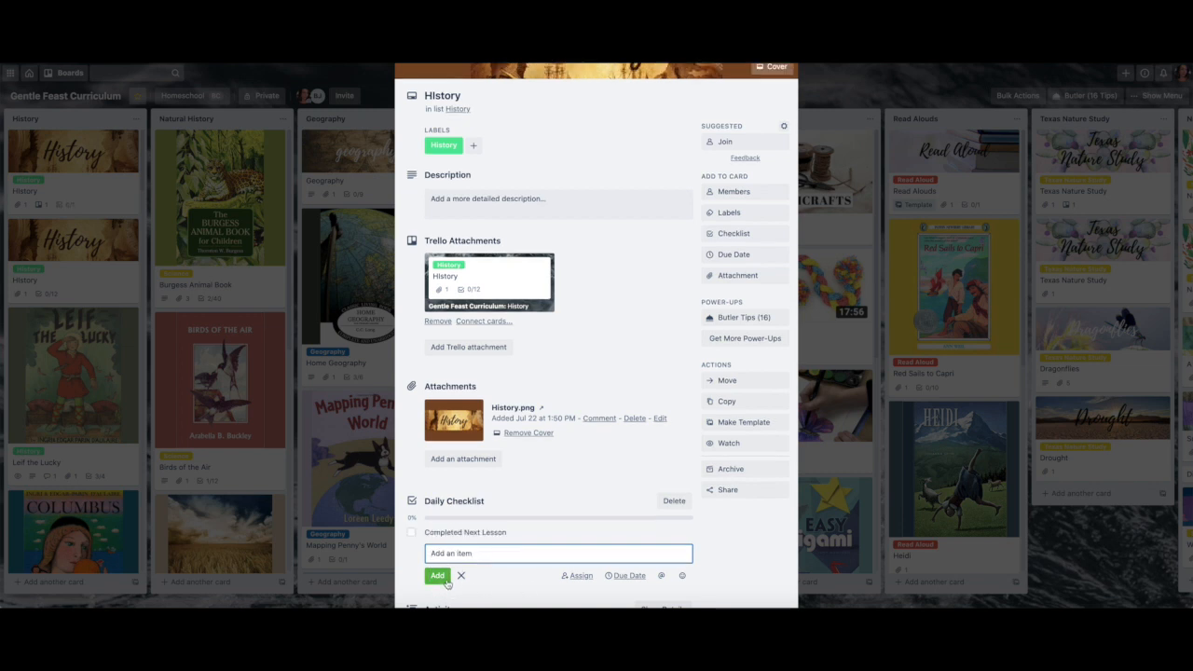
scroll(680, 293, "up", 2)
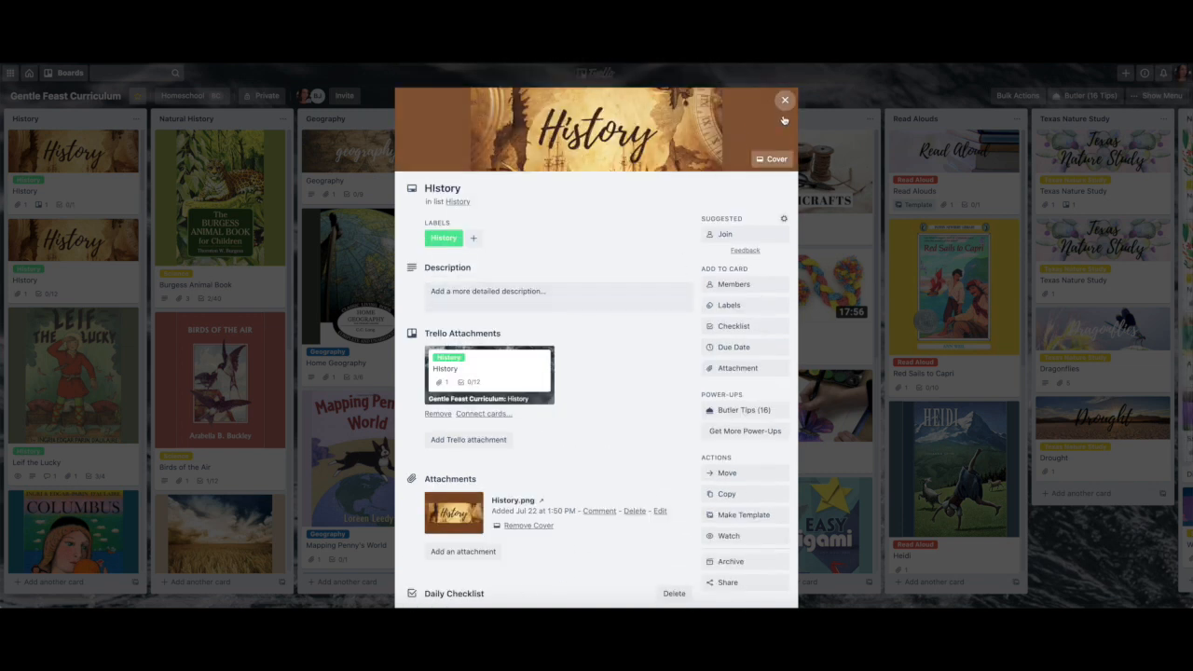
left_click(785, 109)
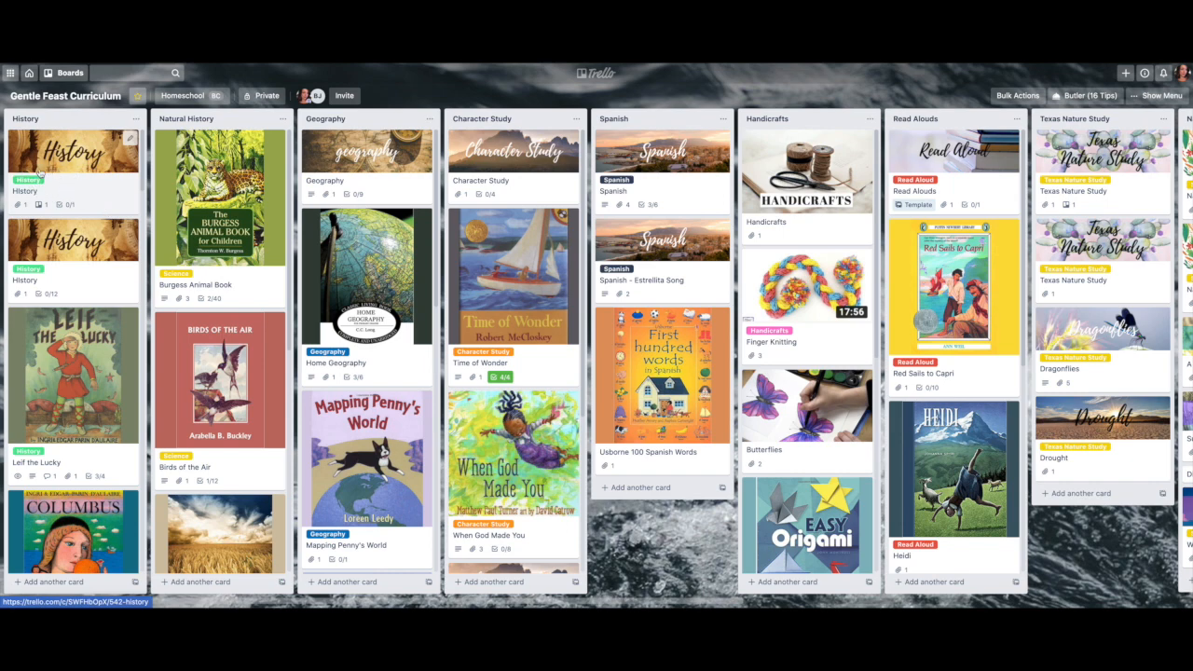
Step: Move the copied History card to the top of the Monday list on the Master Lists Board
left_click(130, 139)
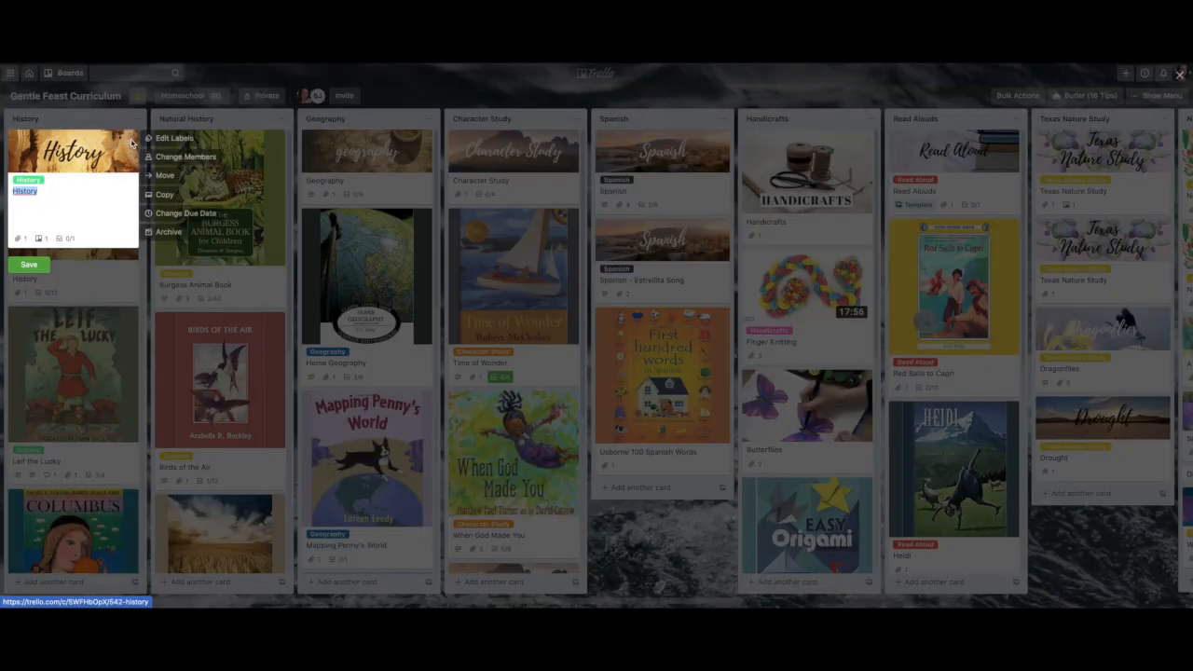
left_click(168, 176)
left_click(195, 248)
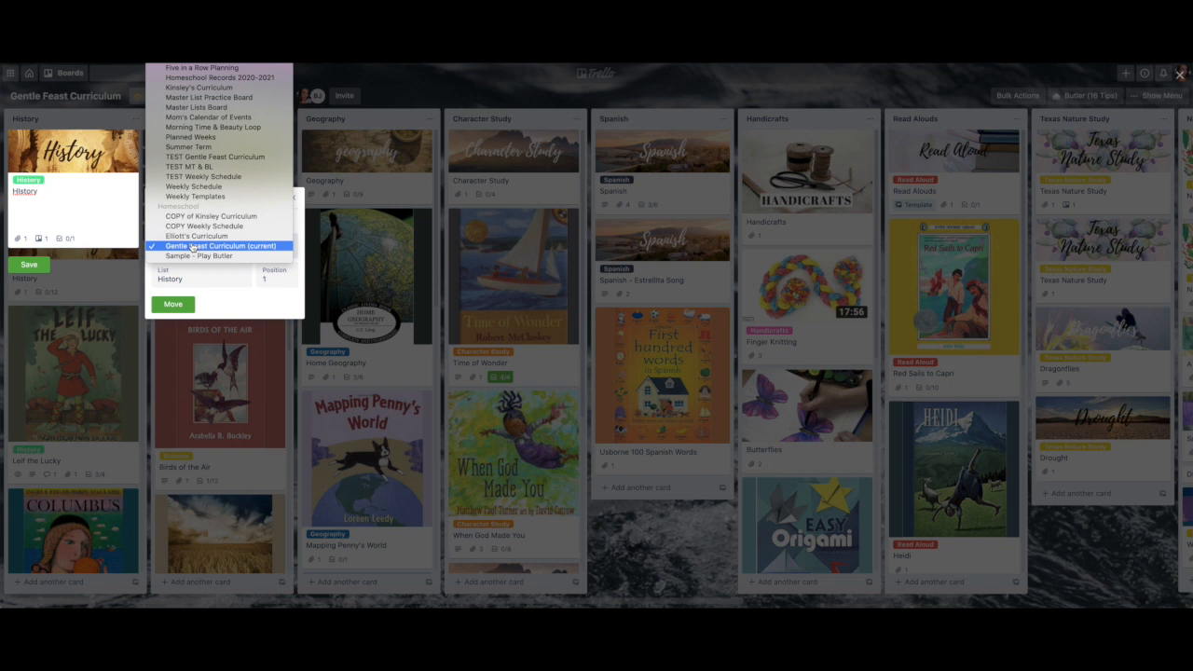
left_click(205, 109)
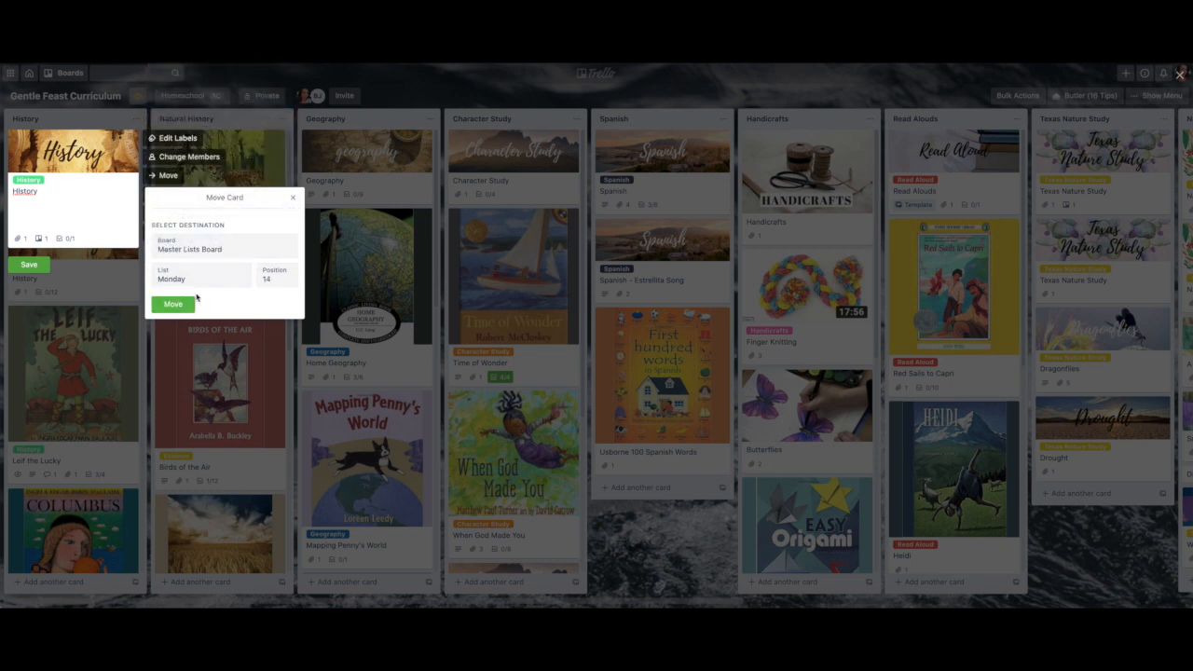
left_click(272, 279)
left_click(272, 144)
left_click(173, 305)
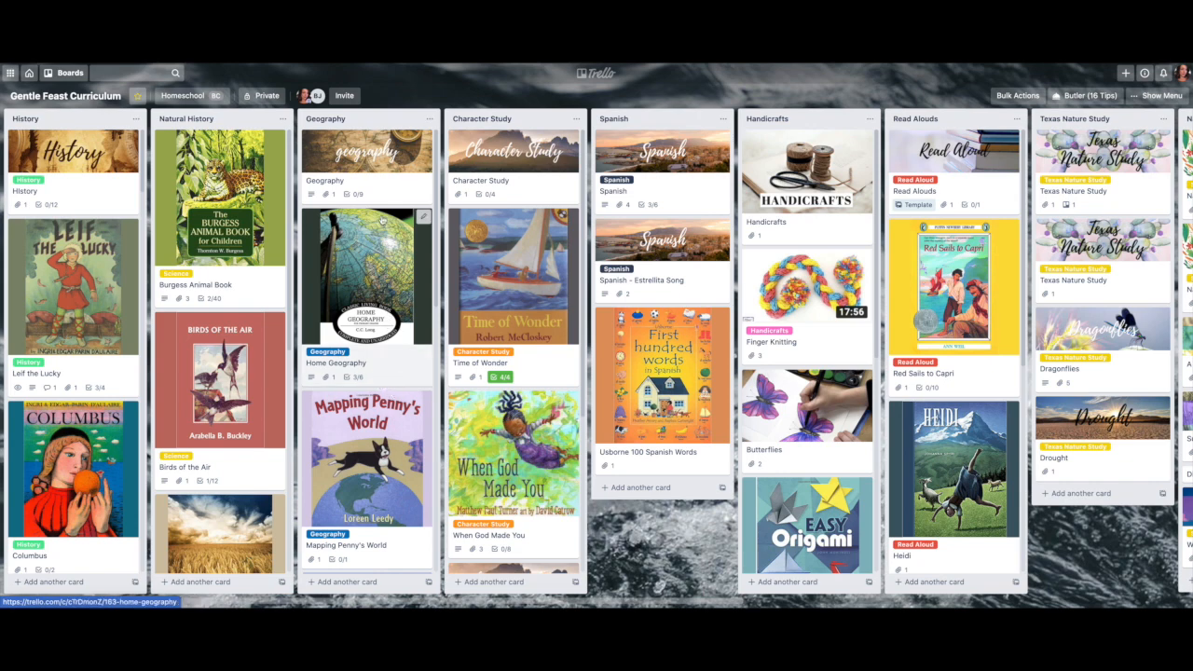
Step: Examine the weekly lesson checklists on the Geography card, and close the card
left_click(369, 171)
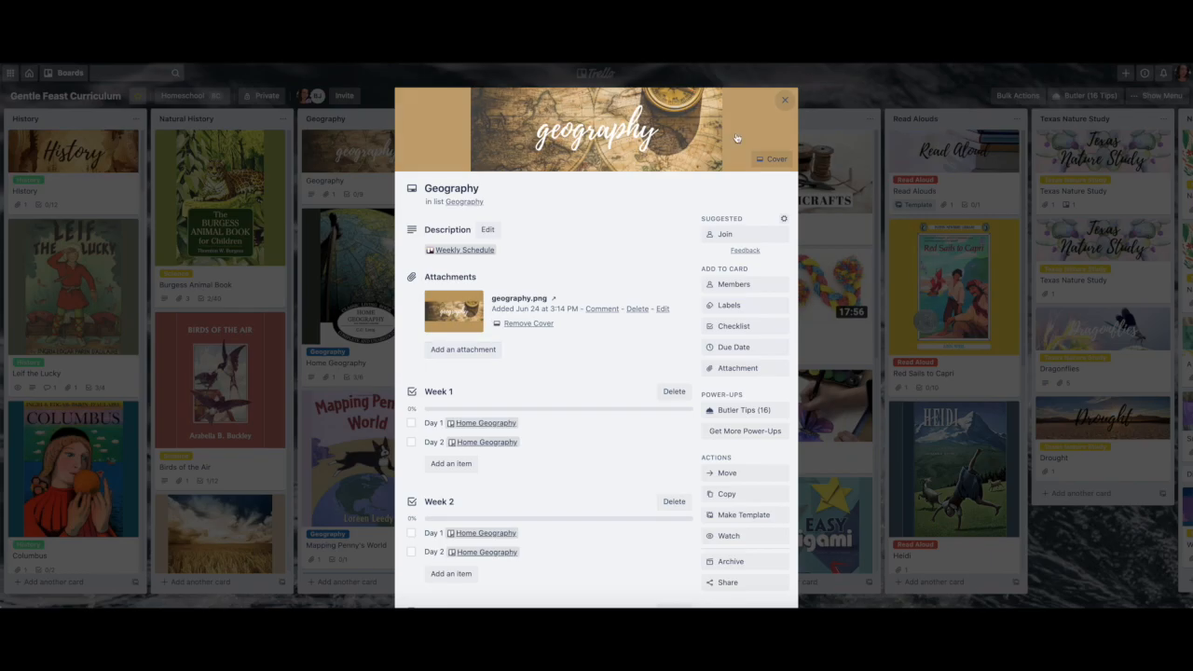
left_click(372, 372)
left_click(390, 352)
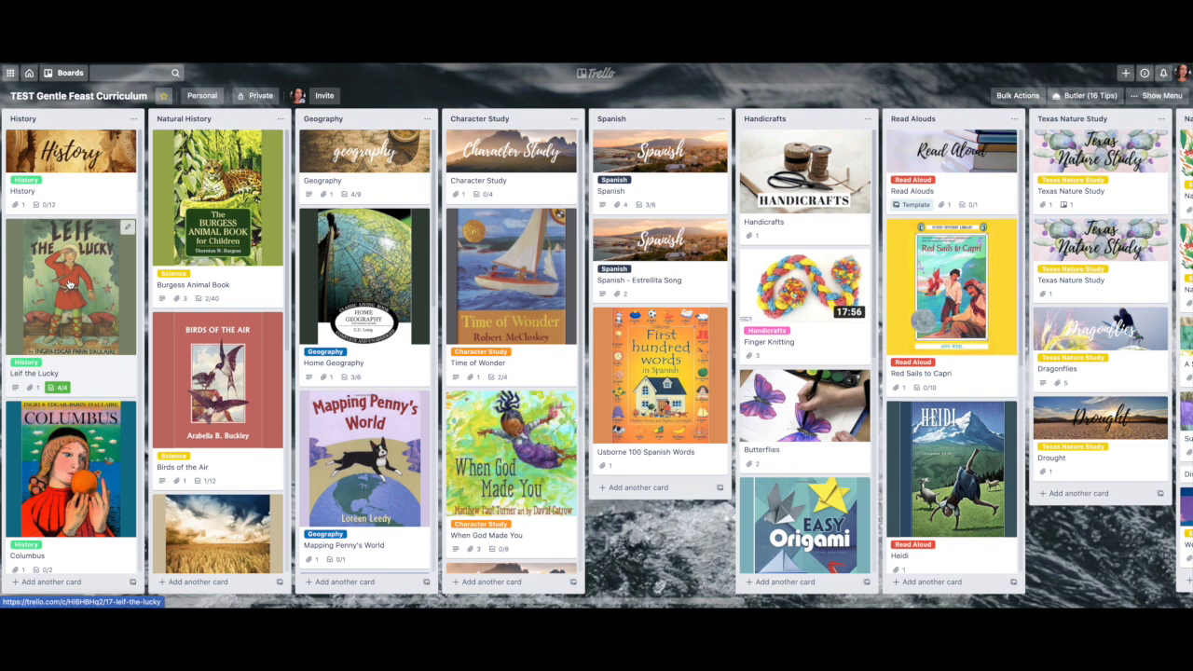
Step: Copy the Leif the Lucky card and paste its link into the Week 8 item of the History card's Lessons checklist
key("ctrl+c")
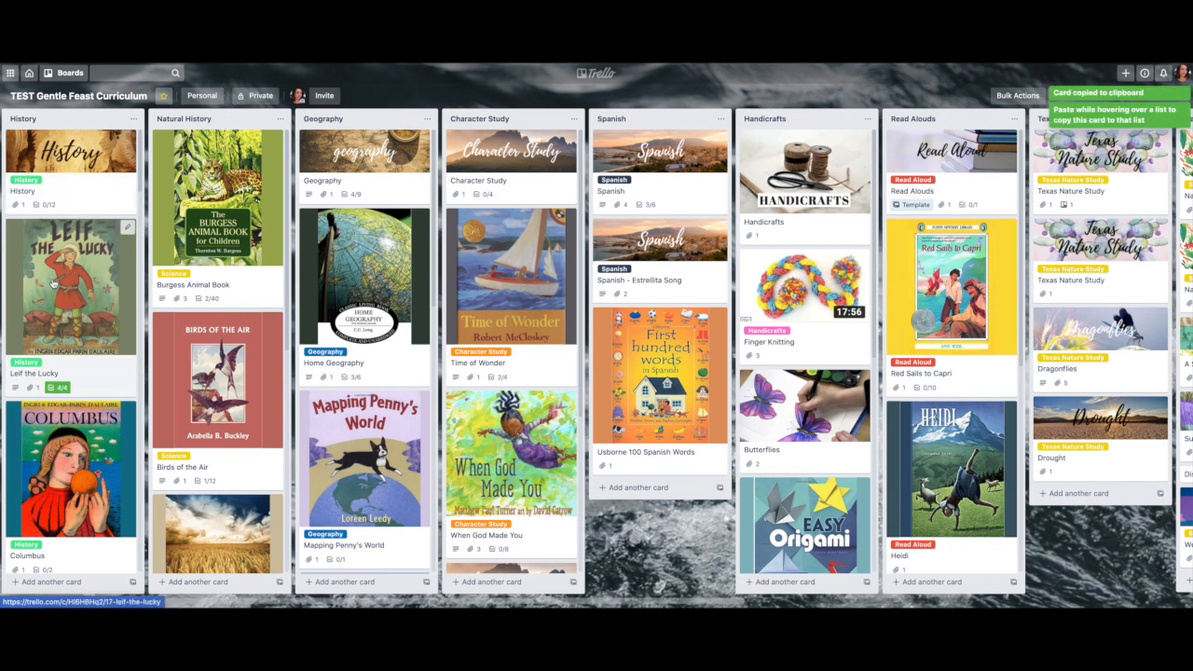
left_click(93, 194)
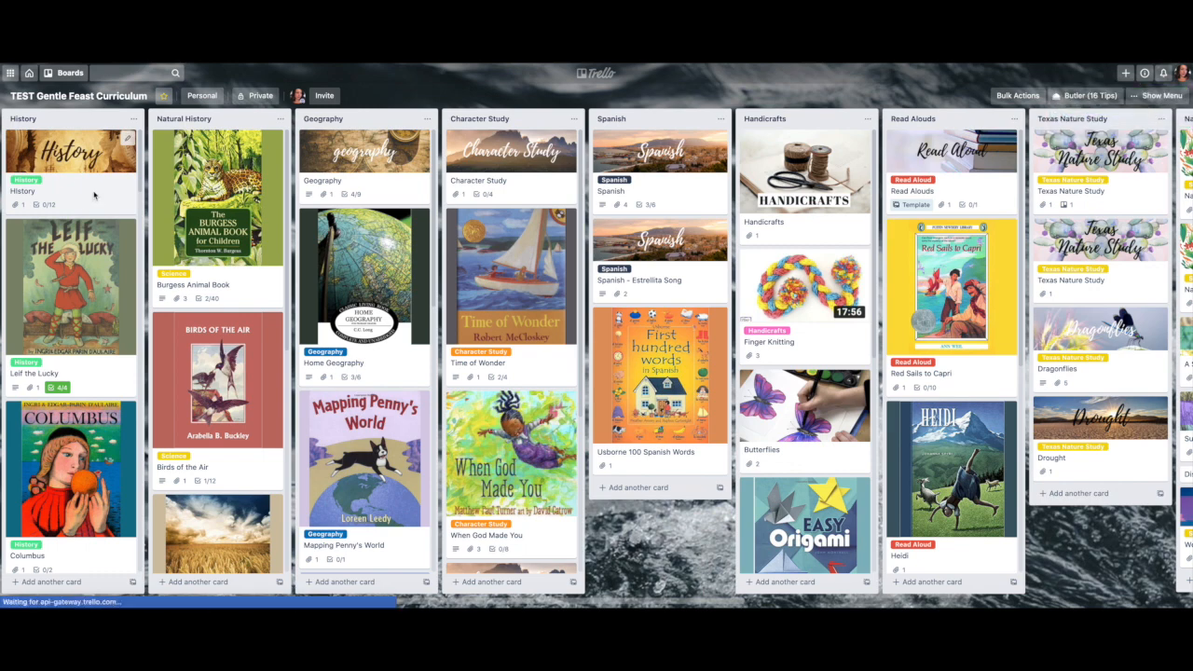
scroll(477, 425, "down", 2)
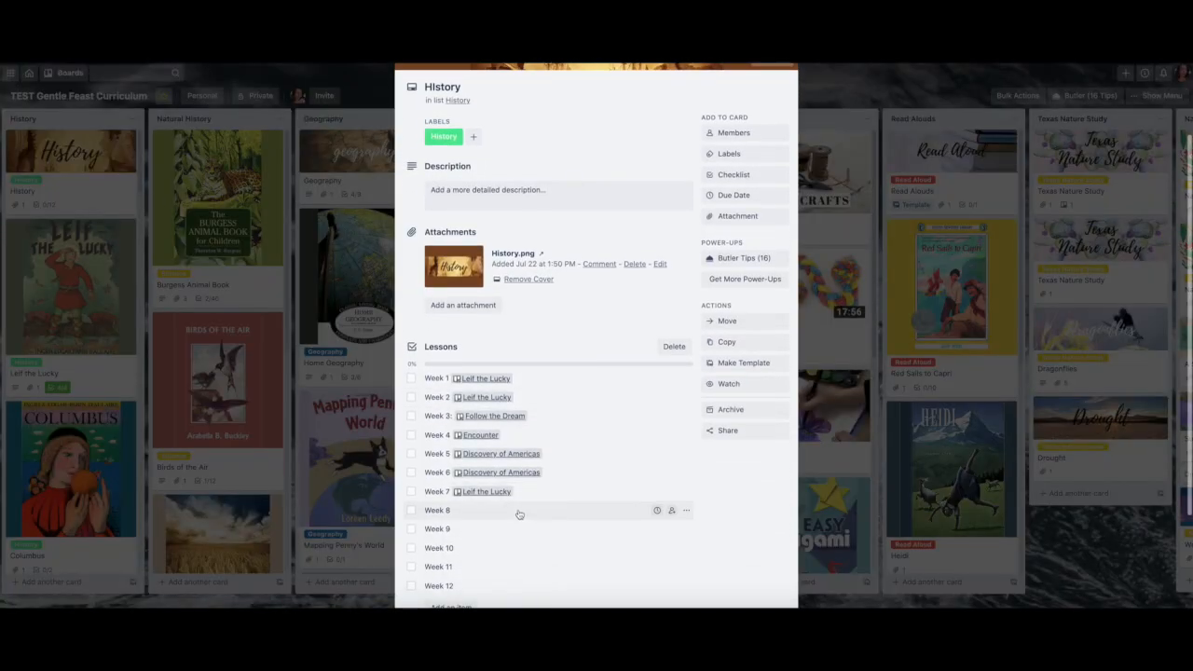
left_click(447, 512)
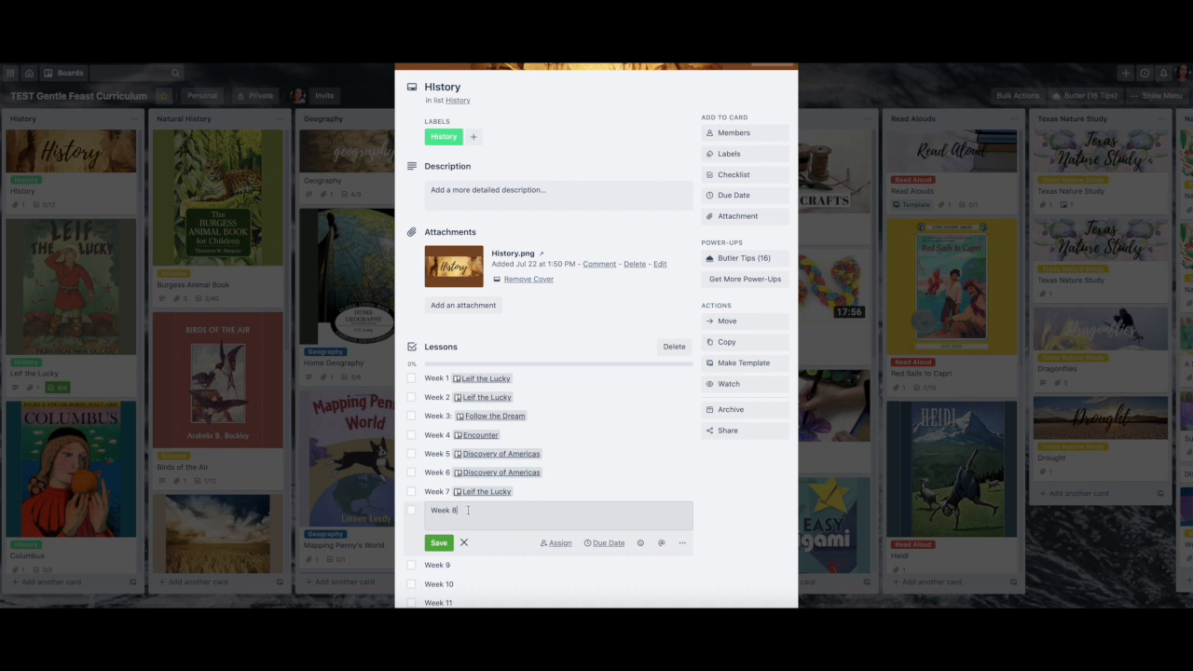
key("ctrl+v")
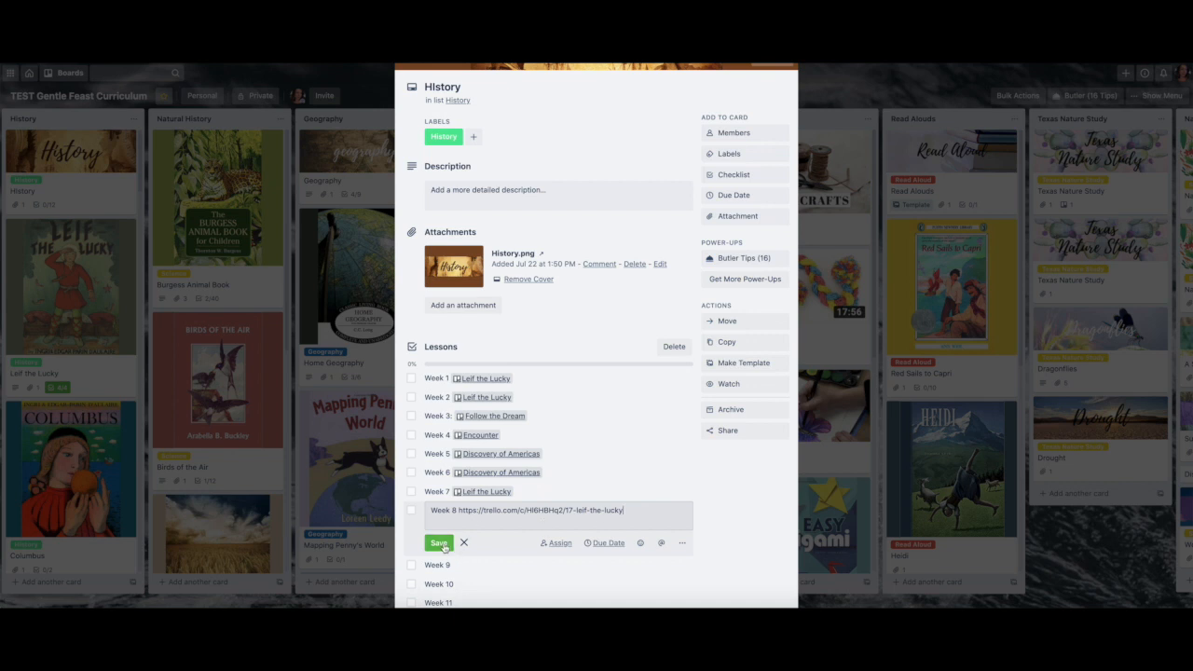
left_click(443, 546)
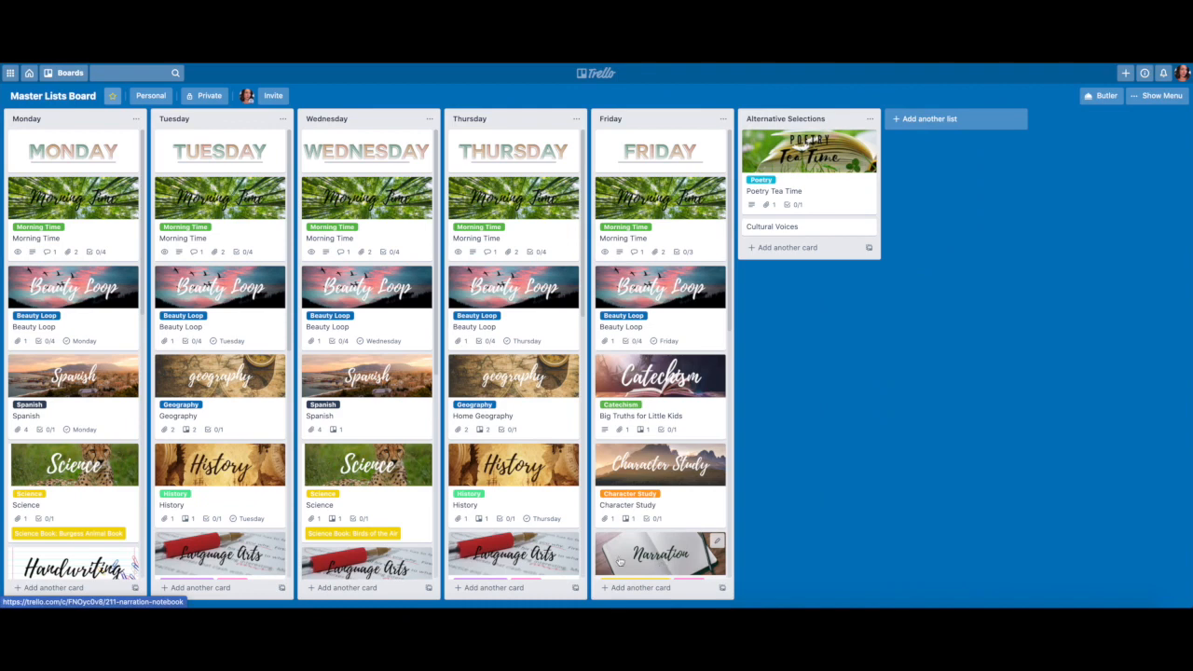
Step: Relate the History card in the Tuesday list both ways with its attached History card from Gentle Feast Curriculum
left_click(233, 495)
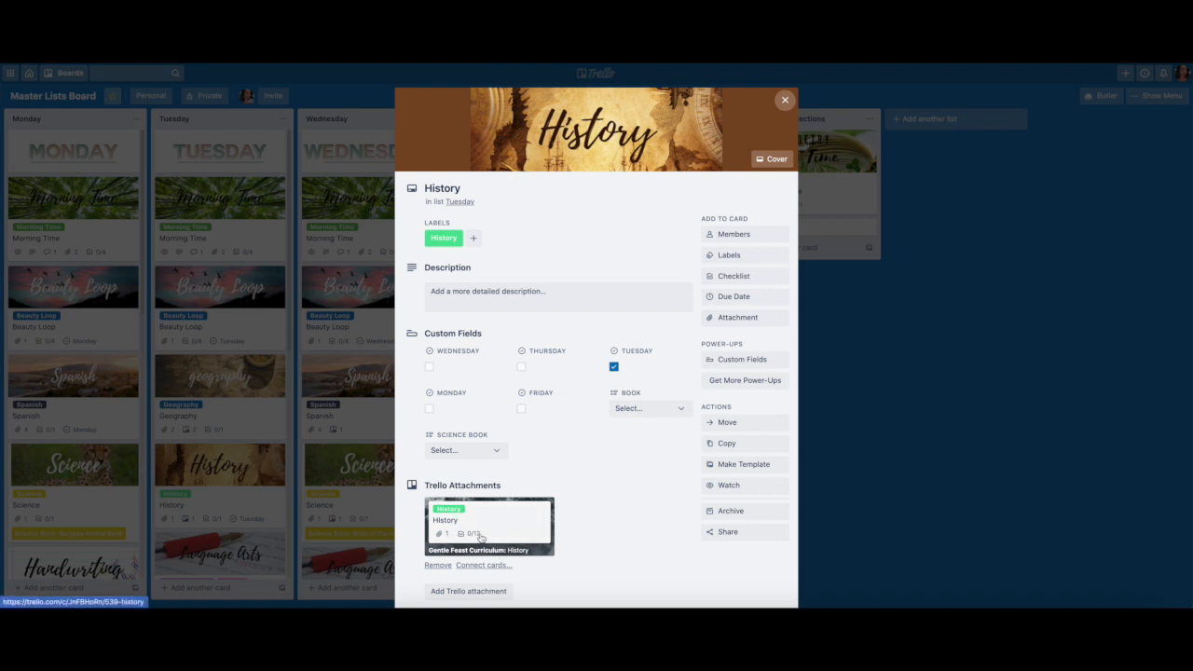
scroll(584, 541, "down", 2)
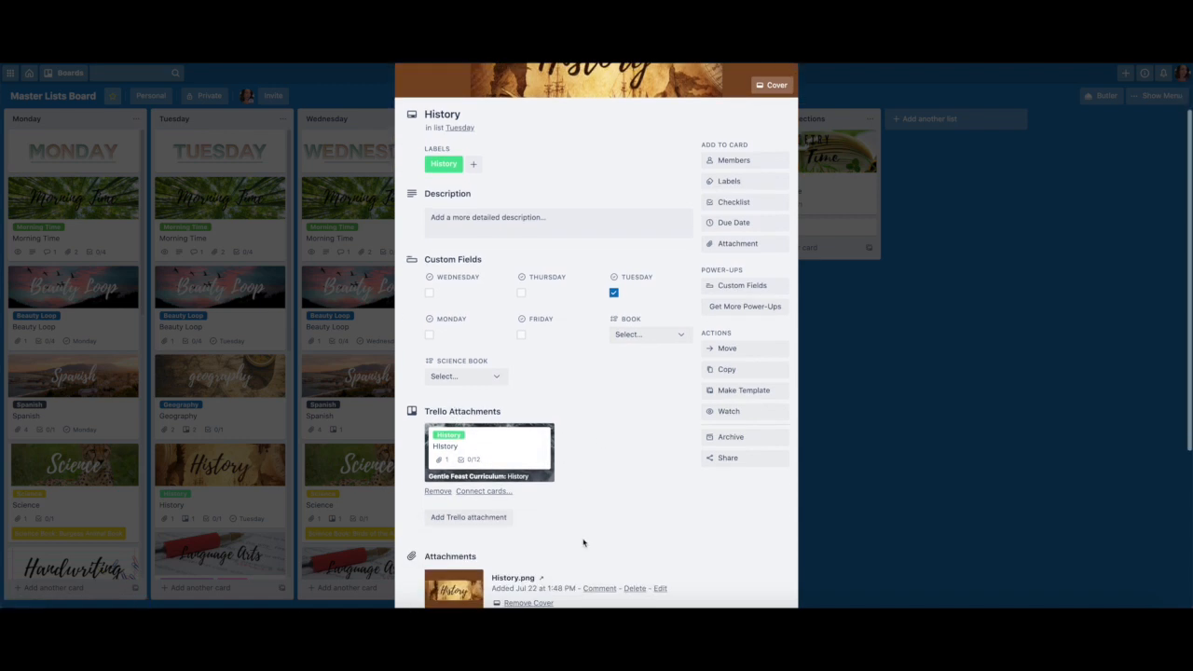
left_click(472, 491)
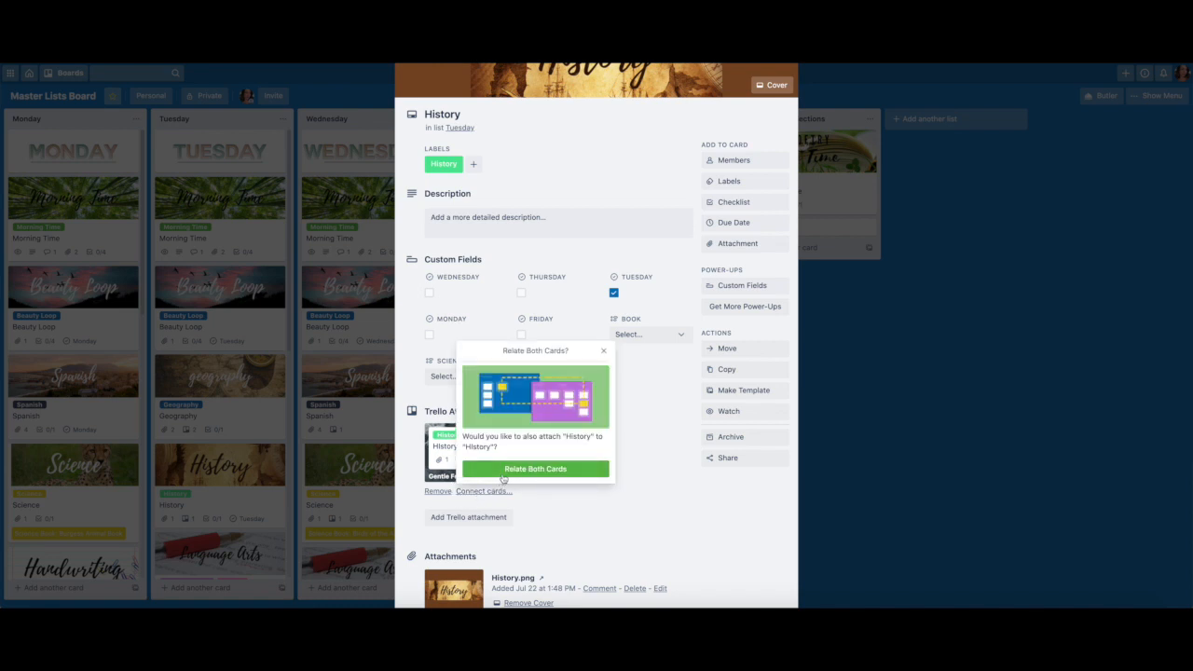
left_click(503, 474)
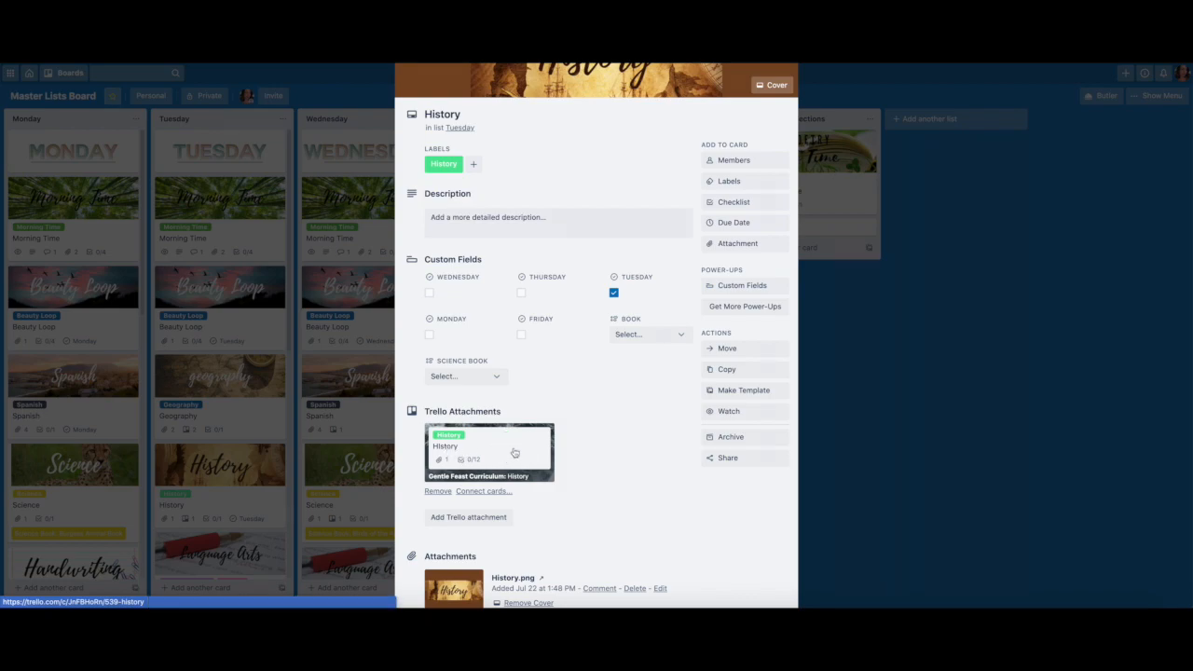
Step: Follow the attachment to the Gentle Feast Curriculum History card, review its Lessons checklist, and follow its attachment back to the Tuesday card
left_click(514, 452)
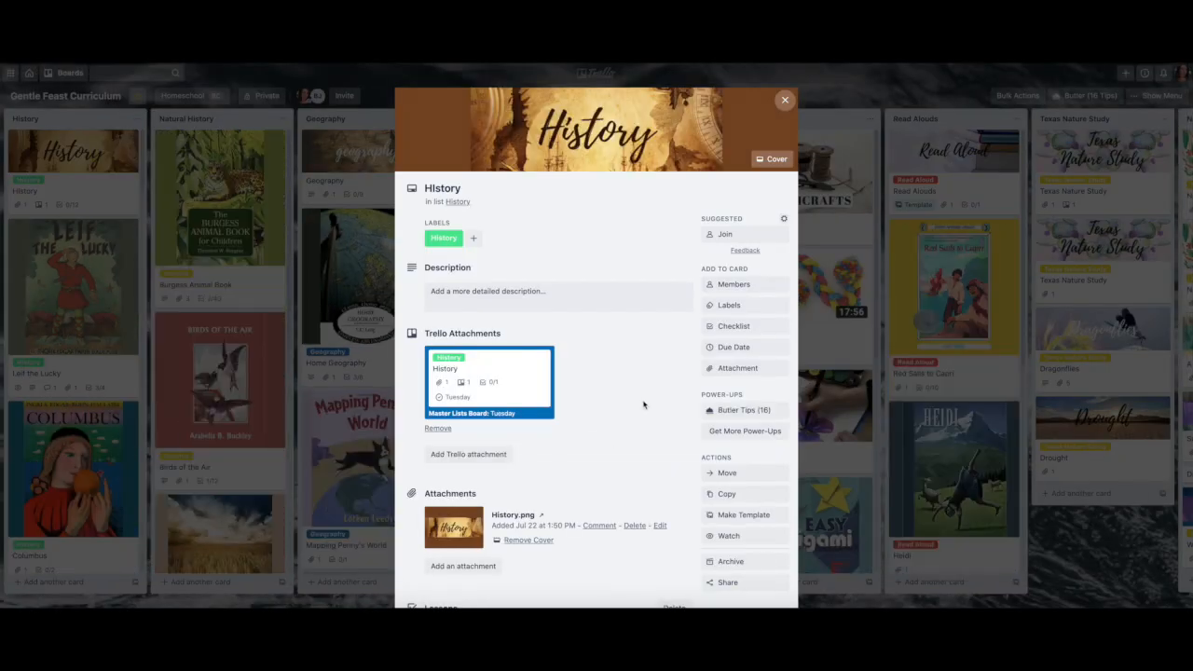
scroll(631, 506, "down", 3)
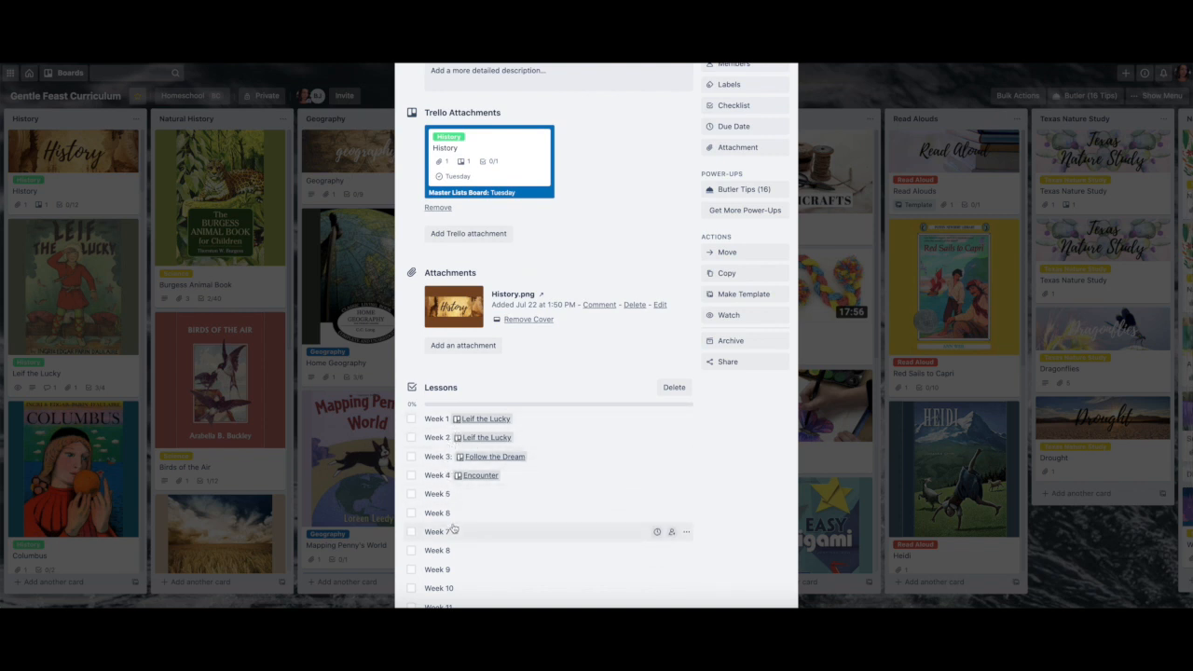
scroll(551, 458, "up", 2)
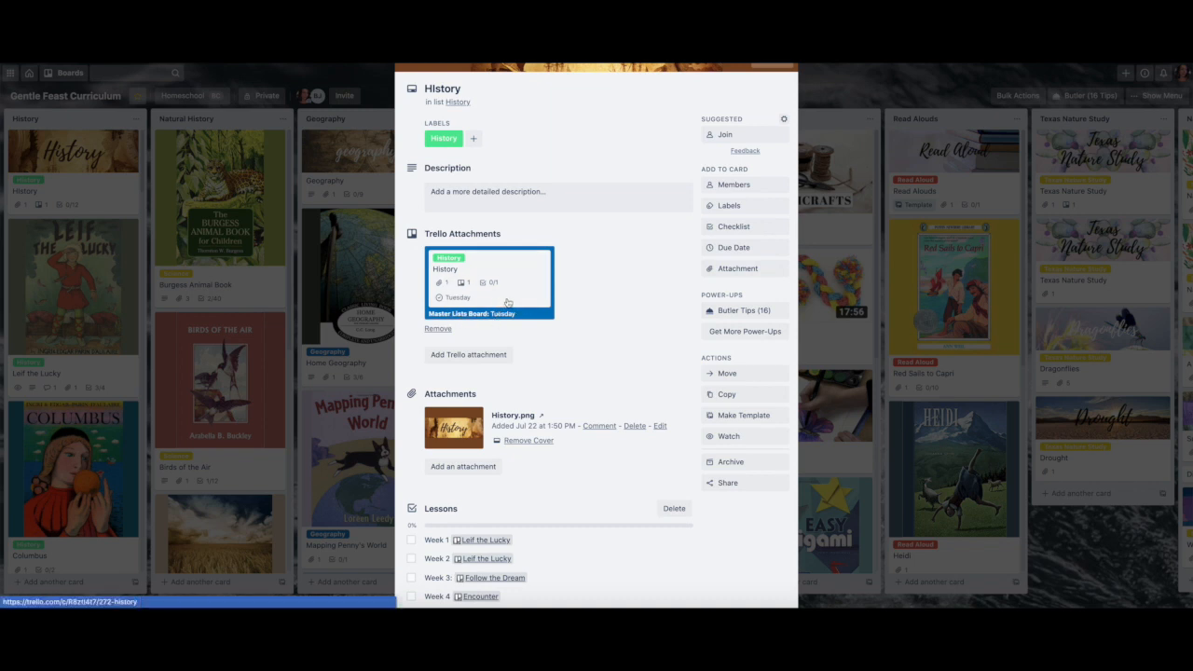
left_click(507, 302)
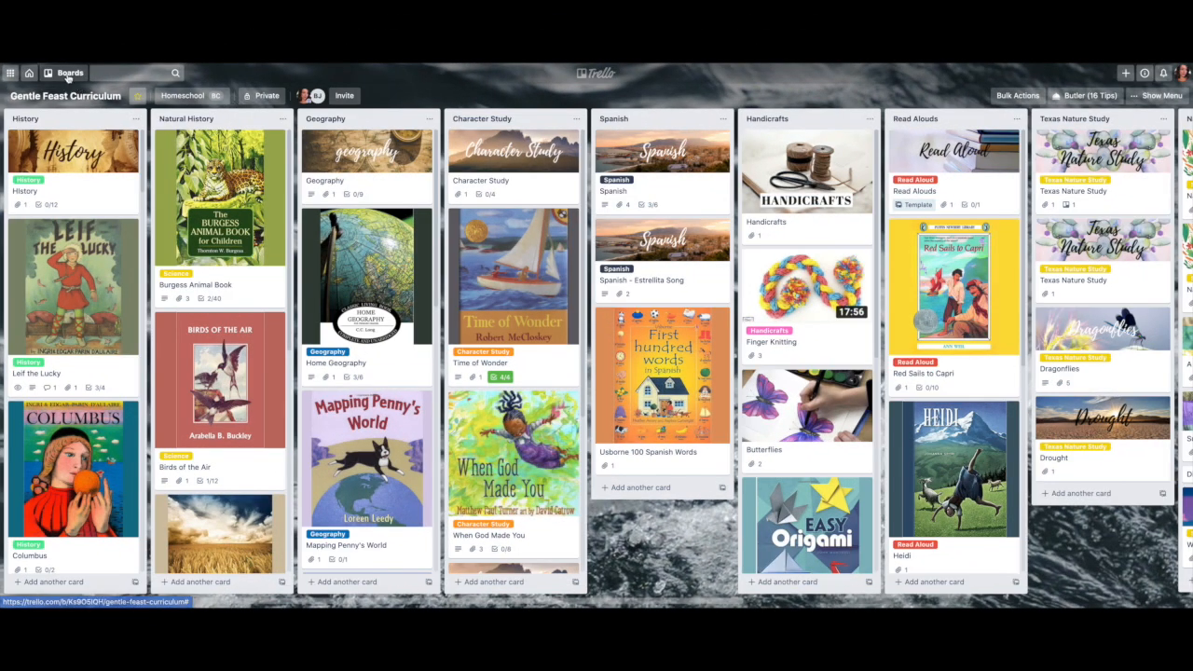
Step: Switch from the Gentle Feast Curriculum board to the Master Lists Board
left_click(68, 74)
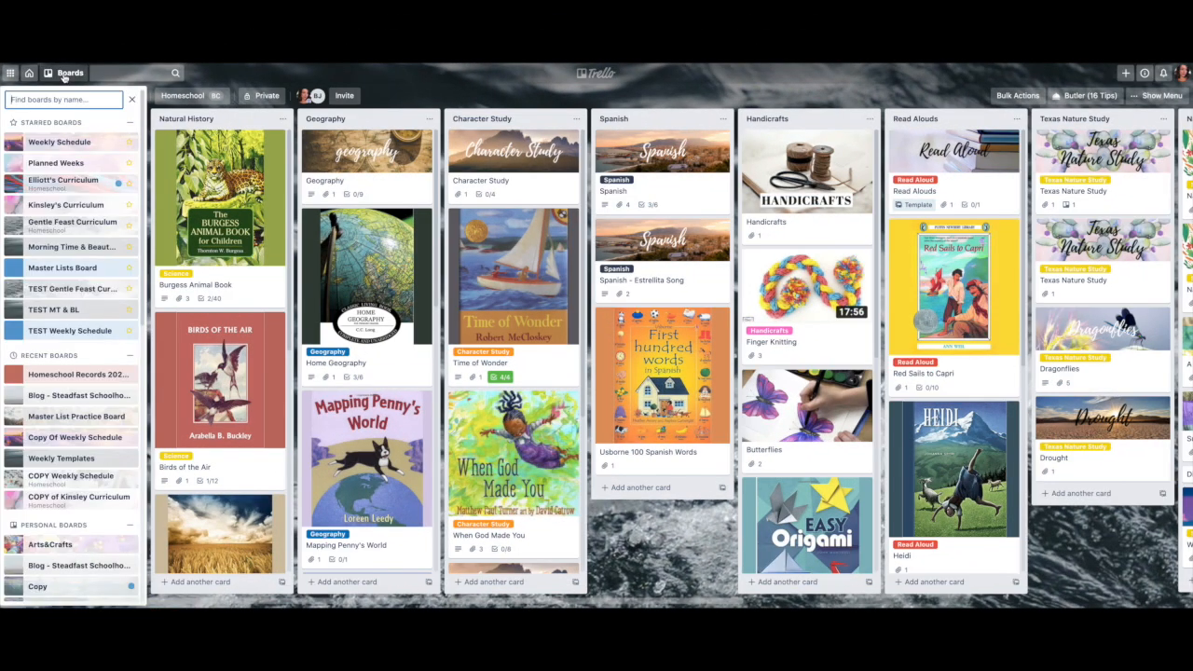
left_click(81, 271)
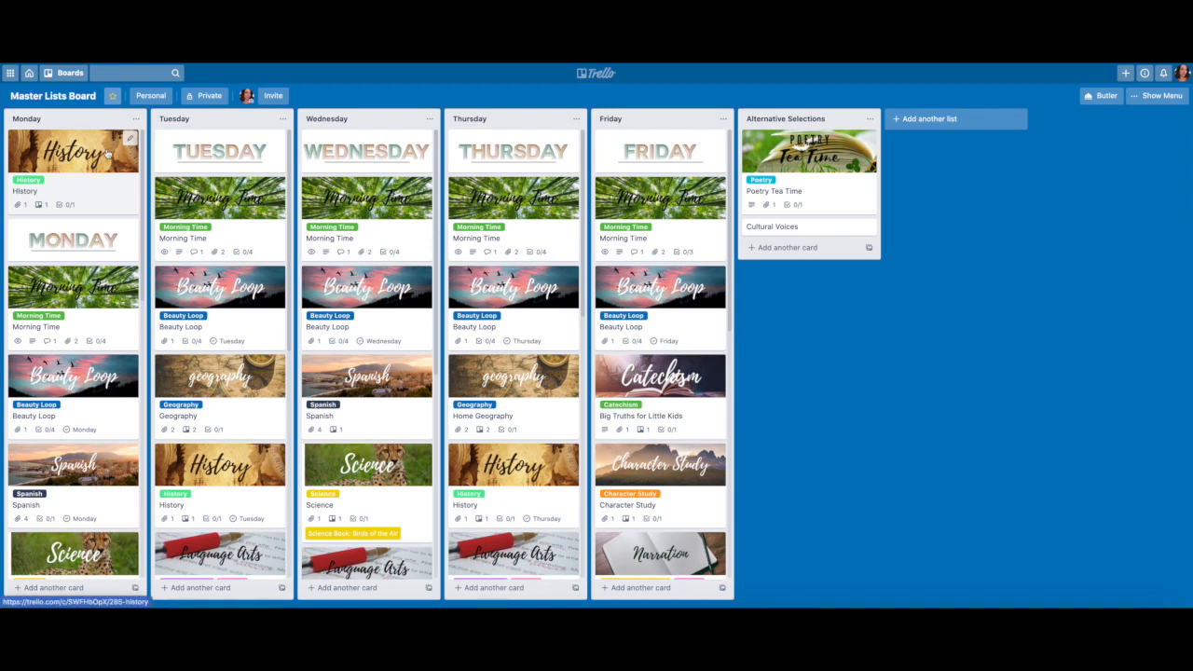
Step: Archive the duplicate History card above the header card in the Monday list
left_click(131, 139)
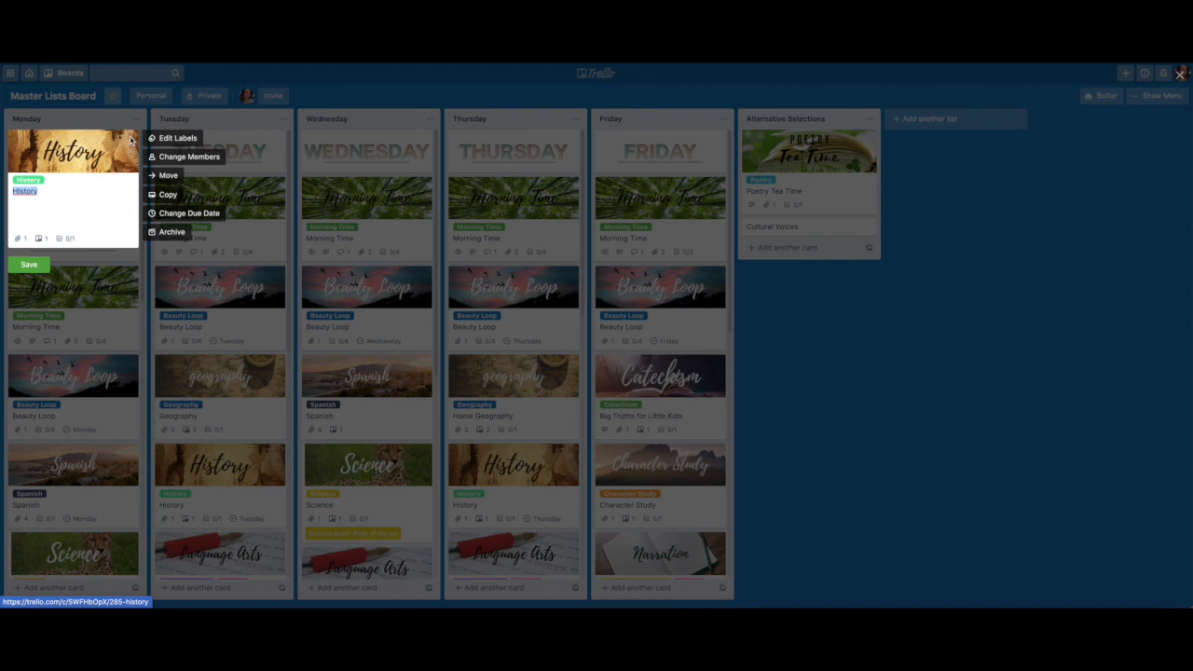
left_click(164, 232)
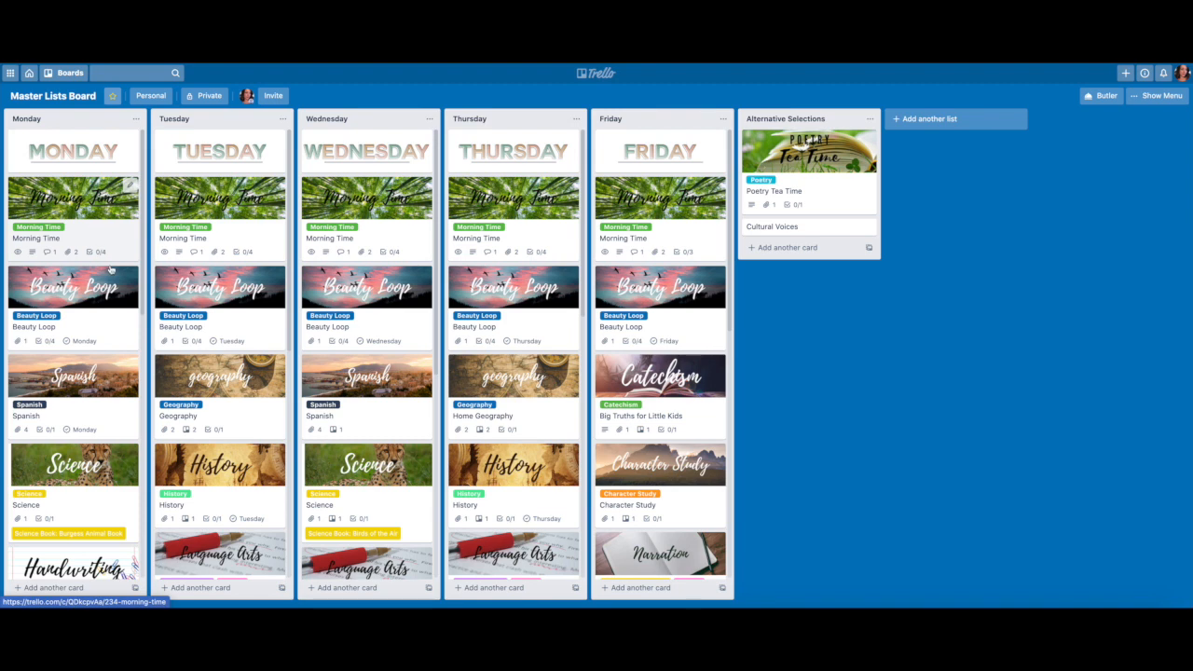
Step: Review the Tuesday Geography card's linked curriculum cards, attachments and checklist, and look through the Monday list
left_click(252, 426)
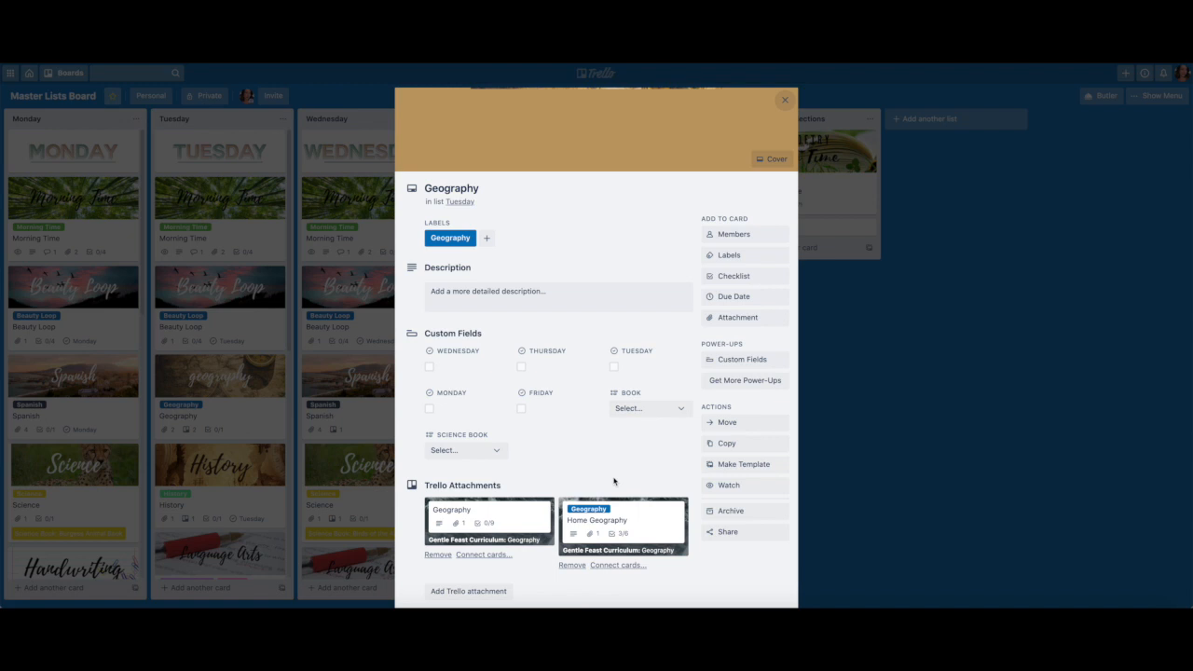
scroll(613, 483, "down", 4)
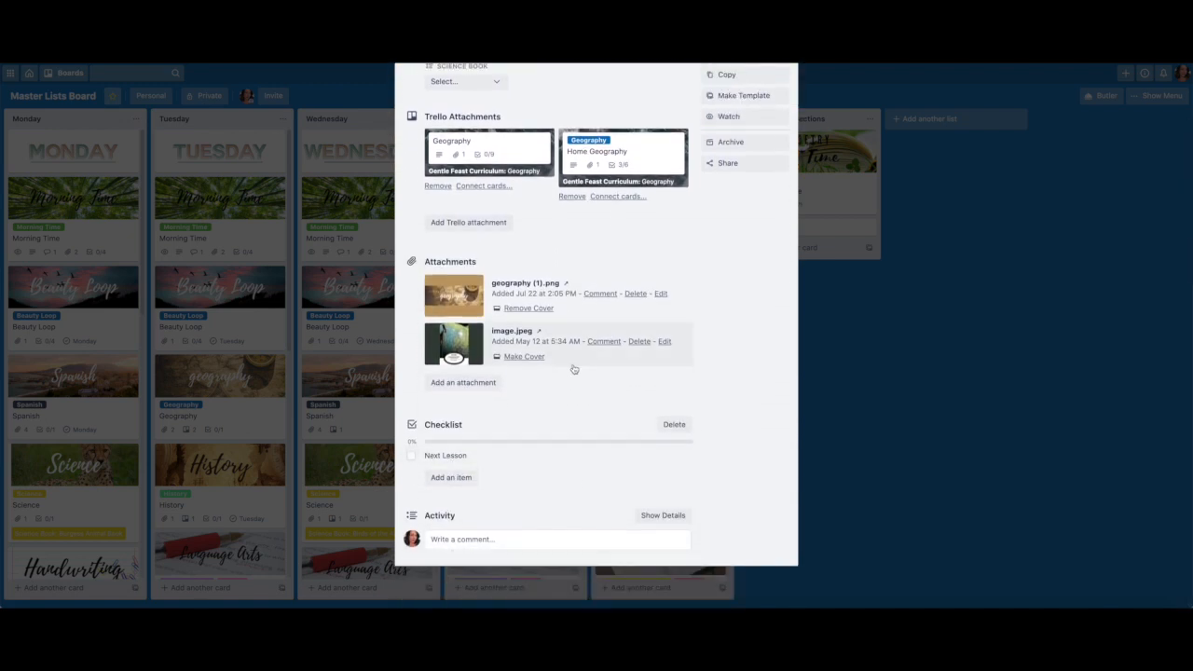
scroll(580, 367, "up", 5)
left_click(786, 100)
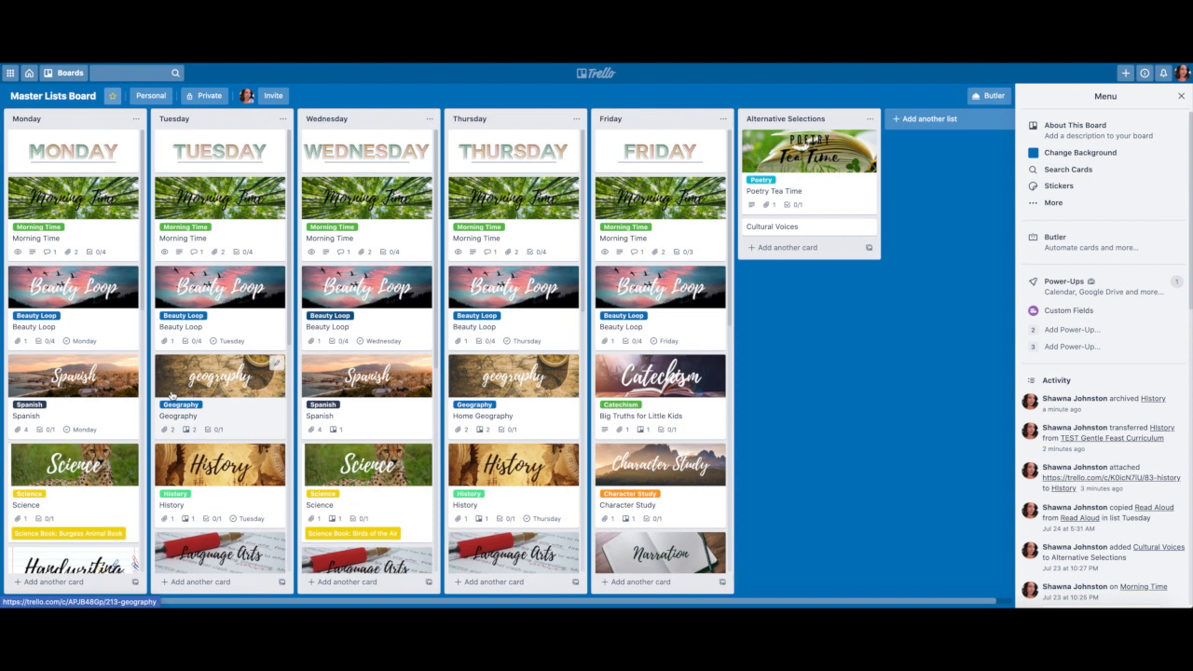
scroll(90, 409, "down", 3)
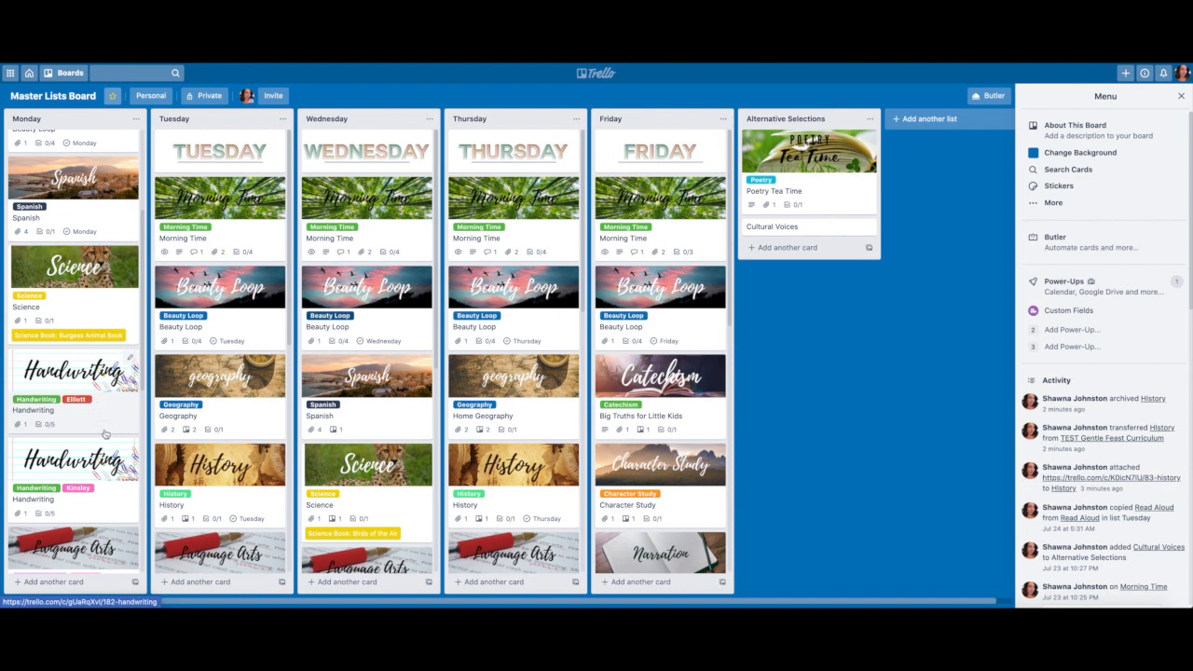
left_click(1181, 98)
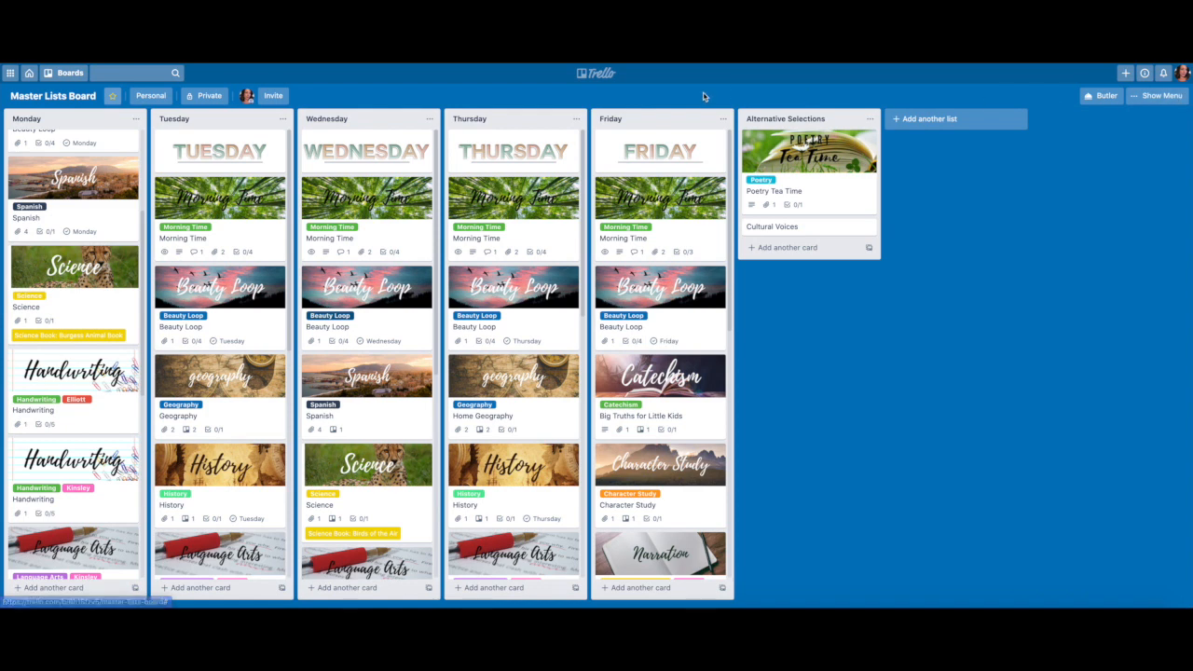
Step: Switch to the TEST Weekly Schedule board and open its Butler calendar commands
left_click(79, 77)
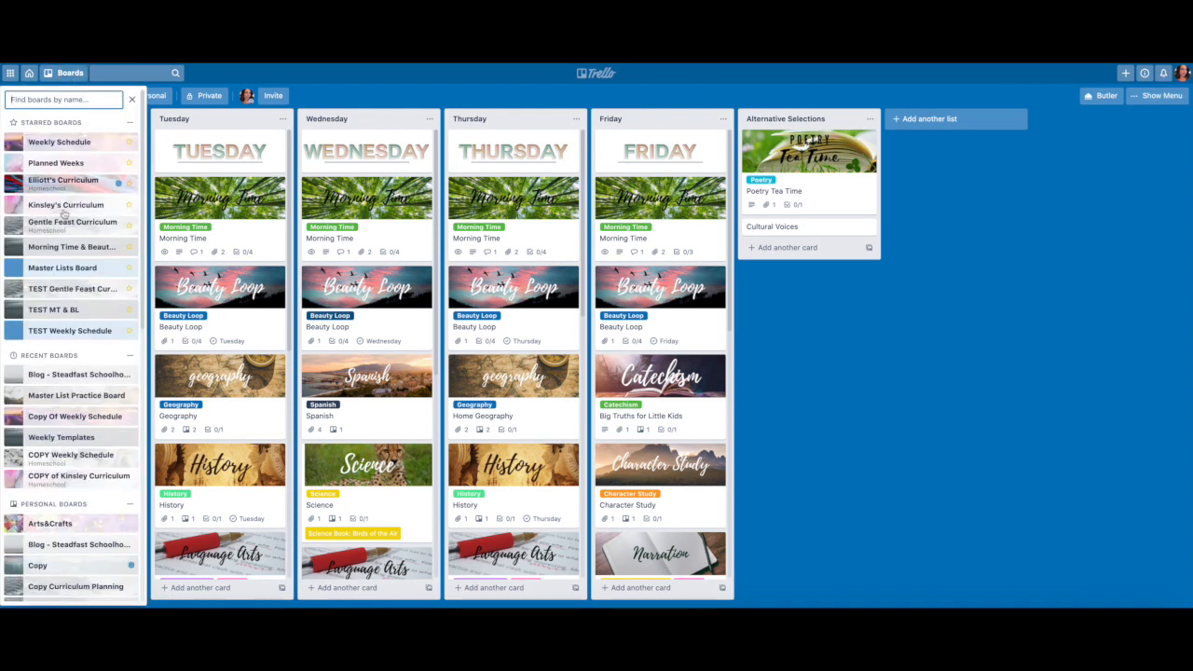
left_click(67, 332)
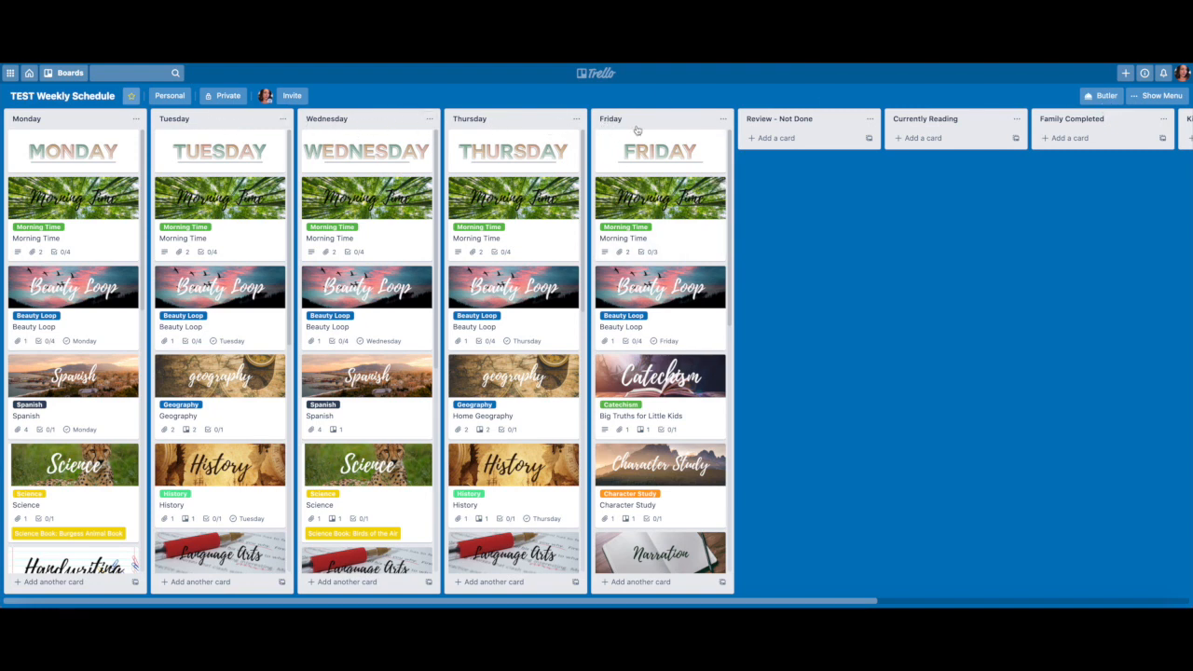
left_click(1108, 95)
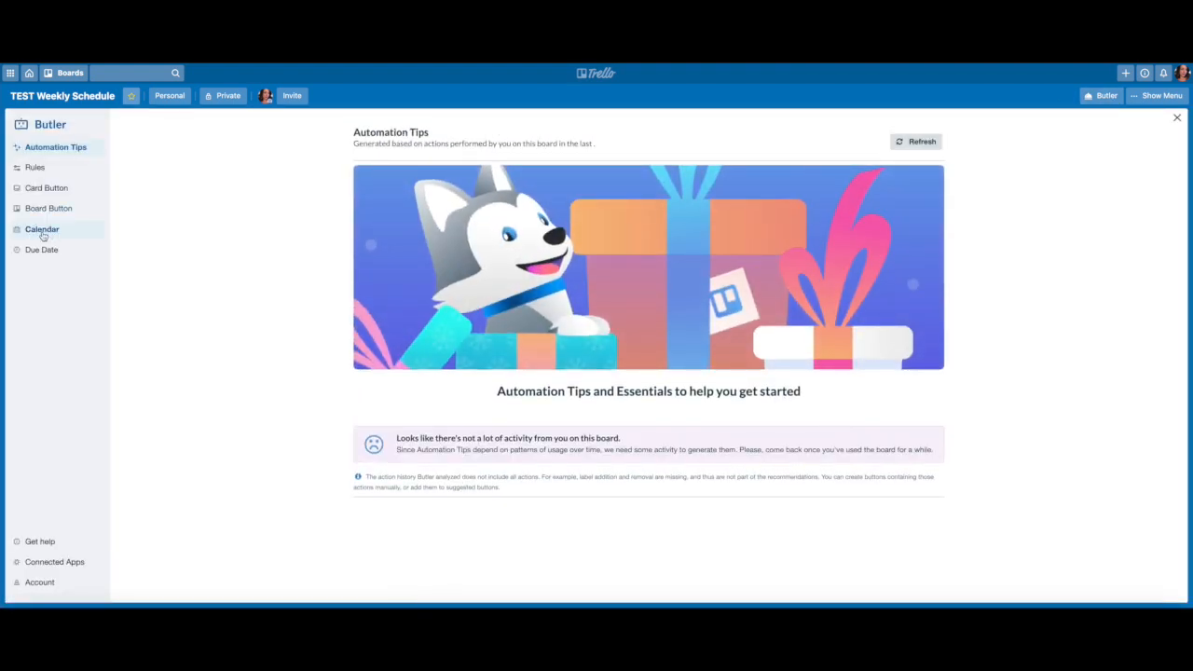
left_click(42, 233)
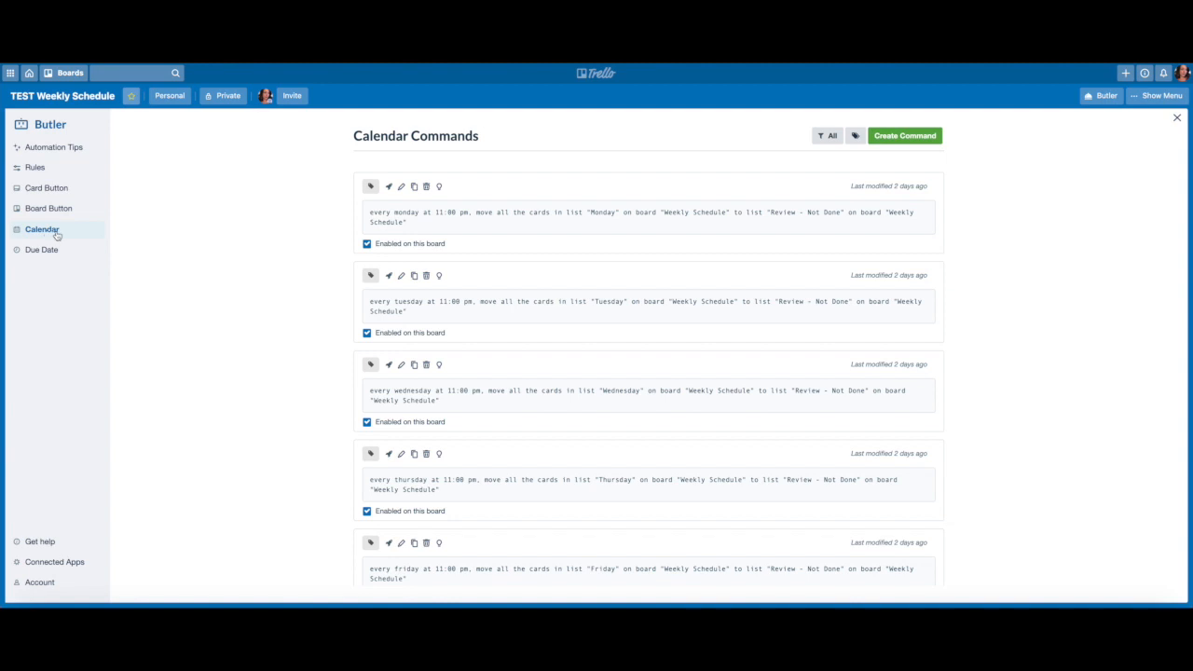
Step: Examine the scheduled commands for moving unfinished cards, filing completed lists, adding weekly to-do lists and renaming lists
scroll(751, 332, "down", 3)
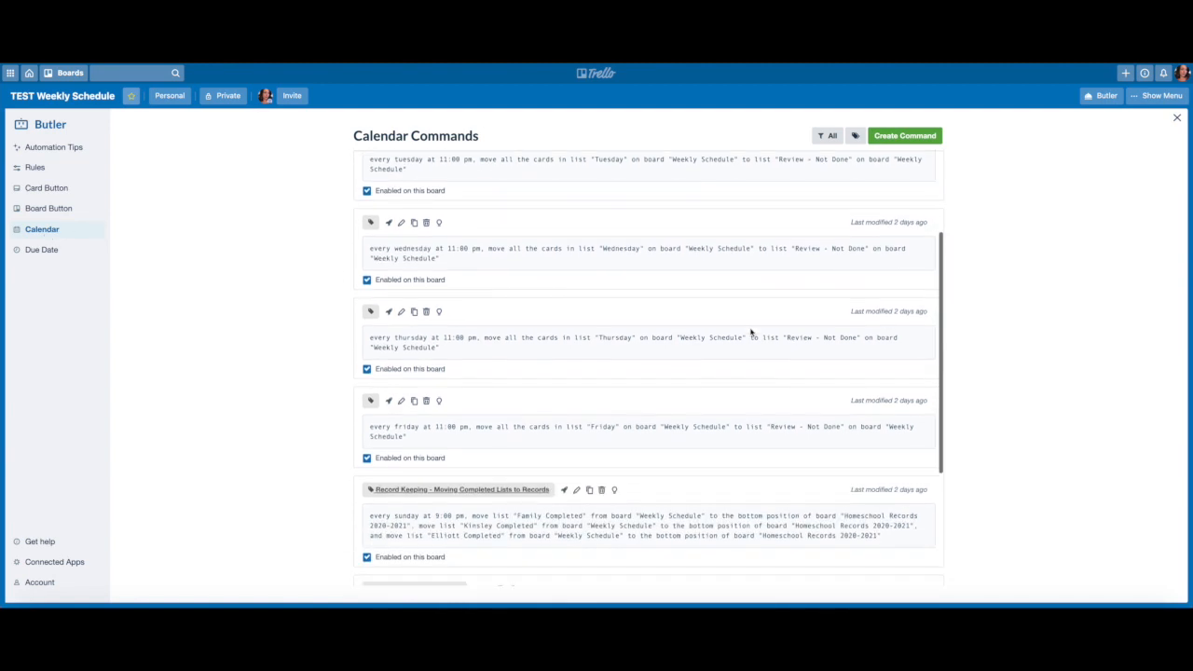
scroll(751, 332, "down", 4)
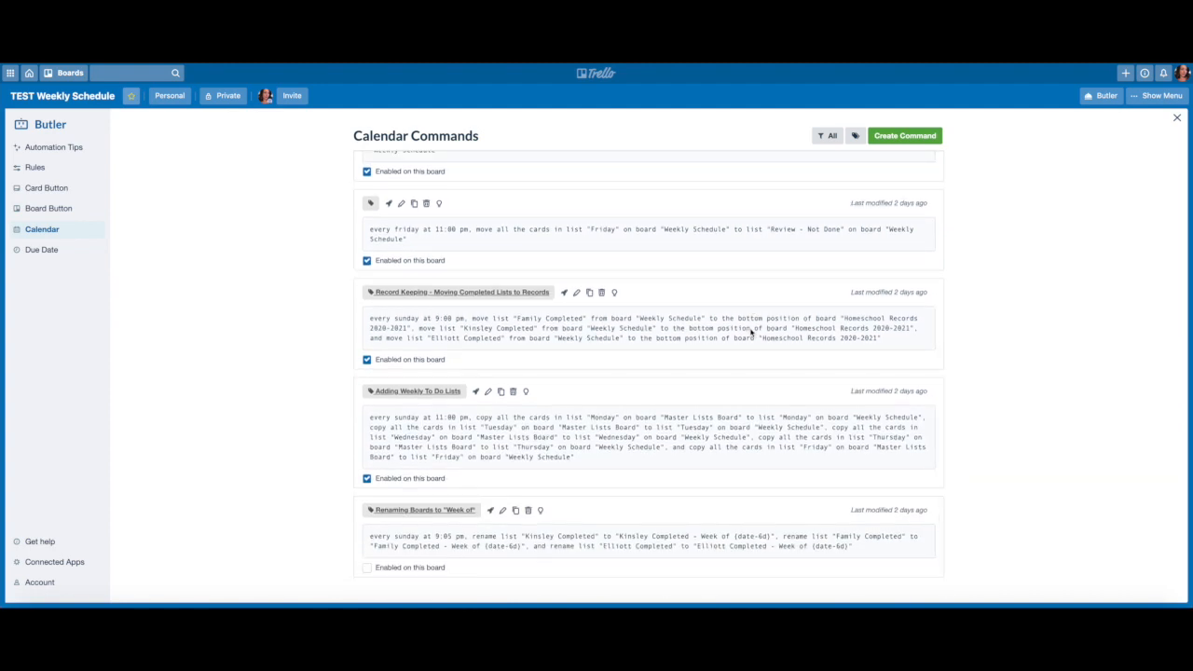
scroll(615, 482, "up", 1)
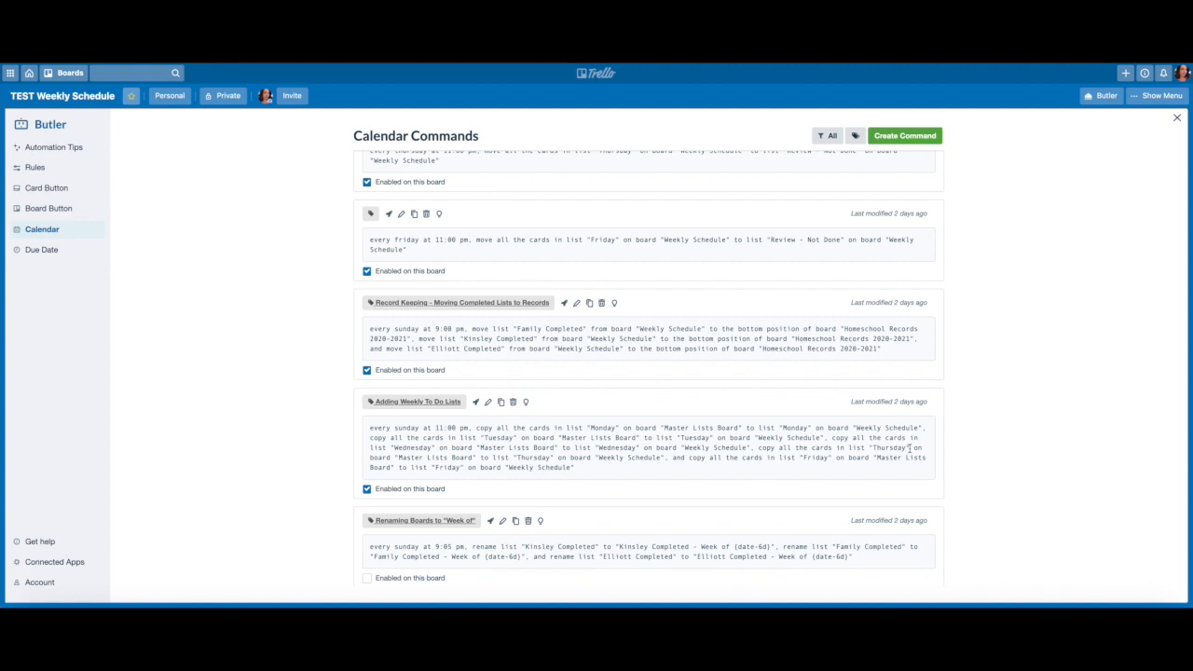
scroll(909, 449, "up", 5)
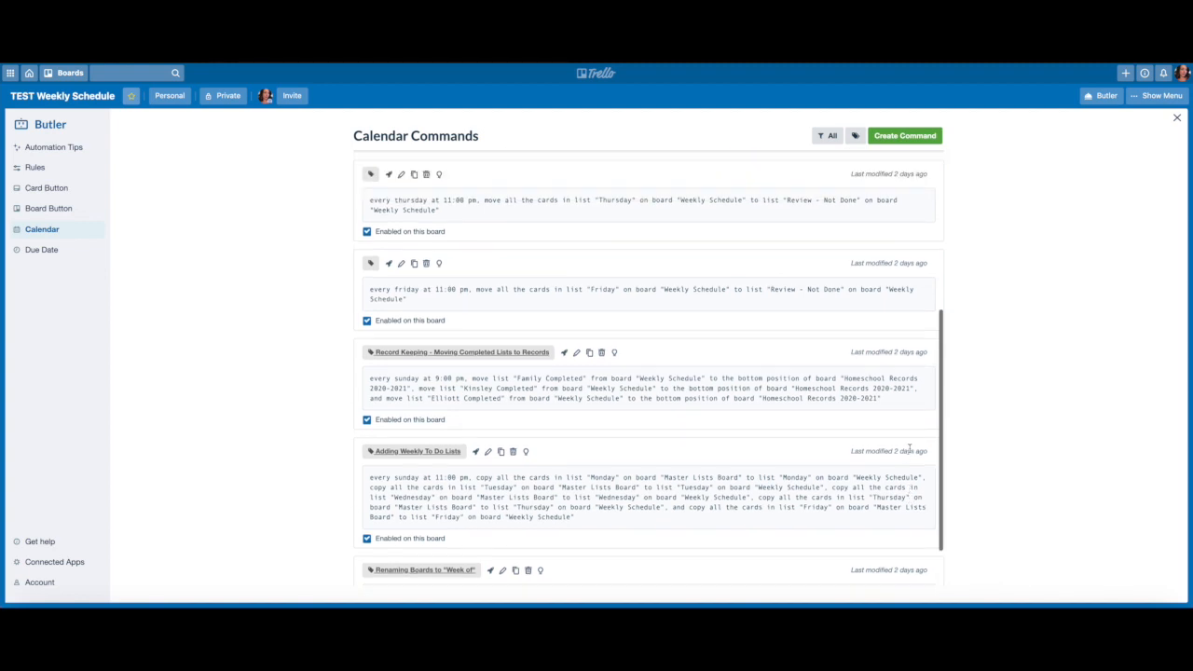
scroll(909, 449, "up", 2)
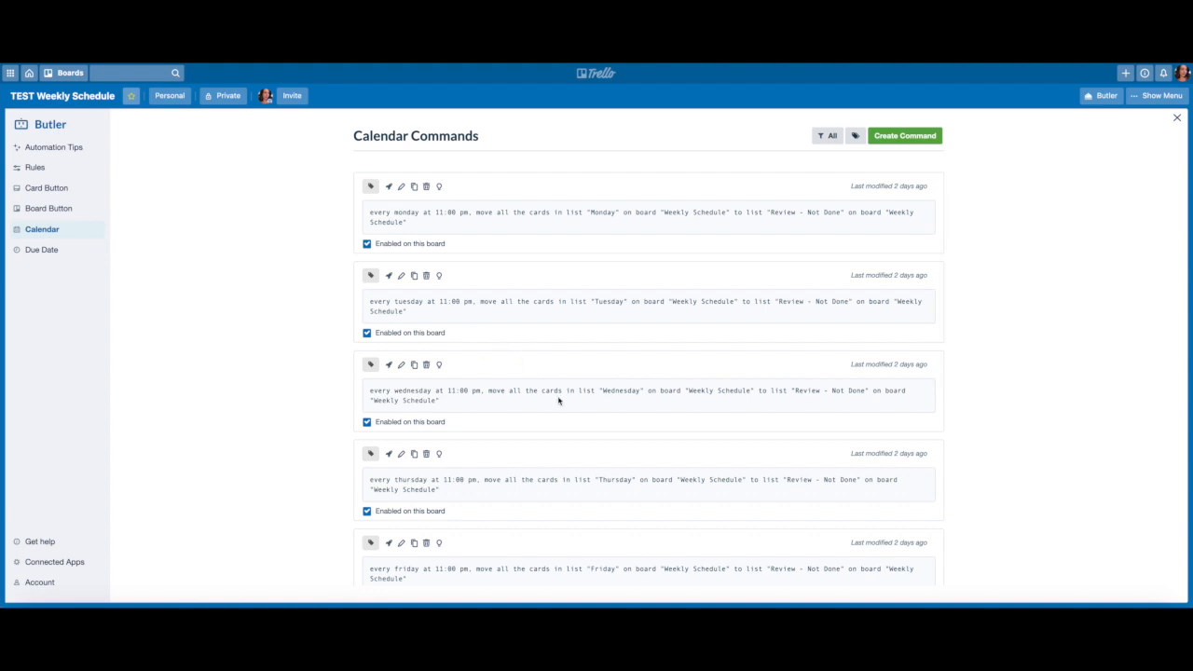
scroll(559, 399, "down", 5)
scroll(559, 396, "down", 2)
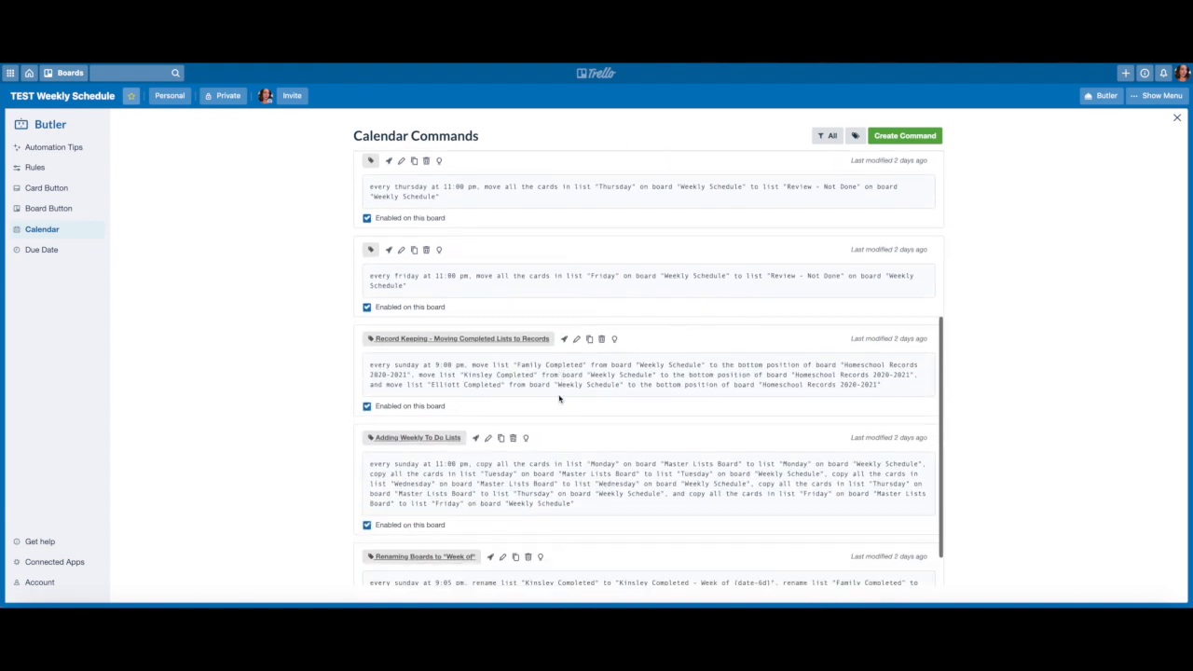
Step: Review the Butler rules for the Handwriting checklist days and for moving completed cards according to their child labels
left_click(37, 168)
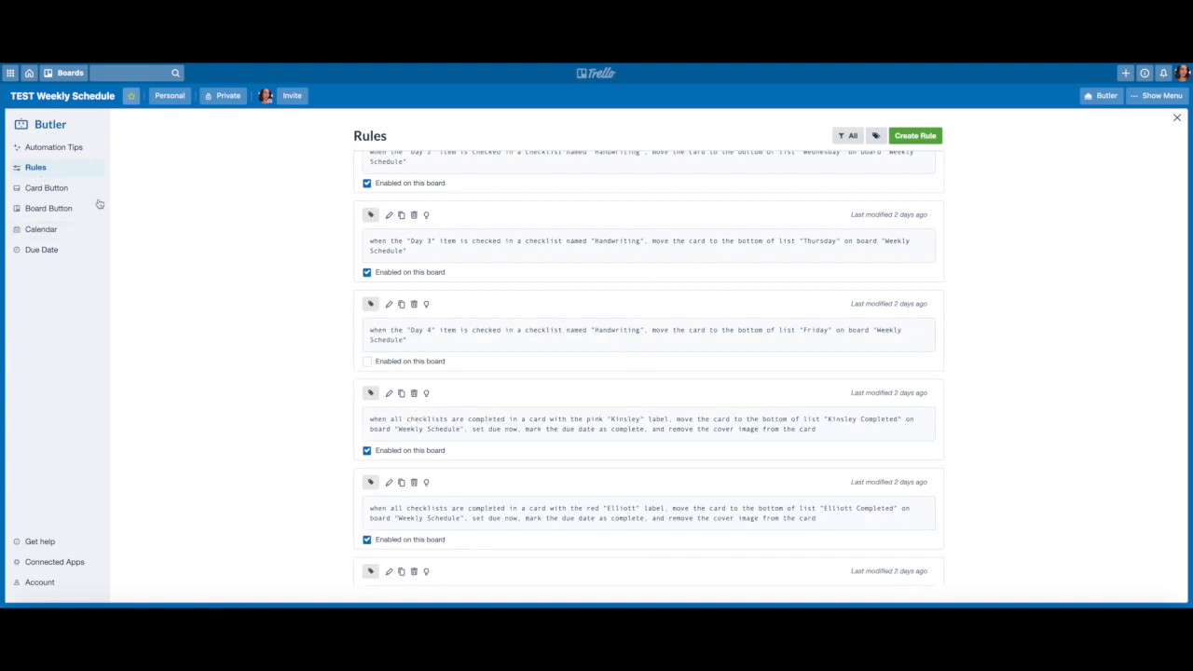
scroll(605, 288, "up", 4)
scroll(586, 284, "down", 3)
scroll(585, 284, "down", 3)
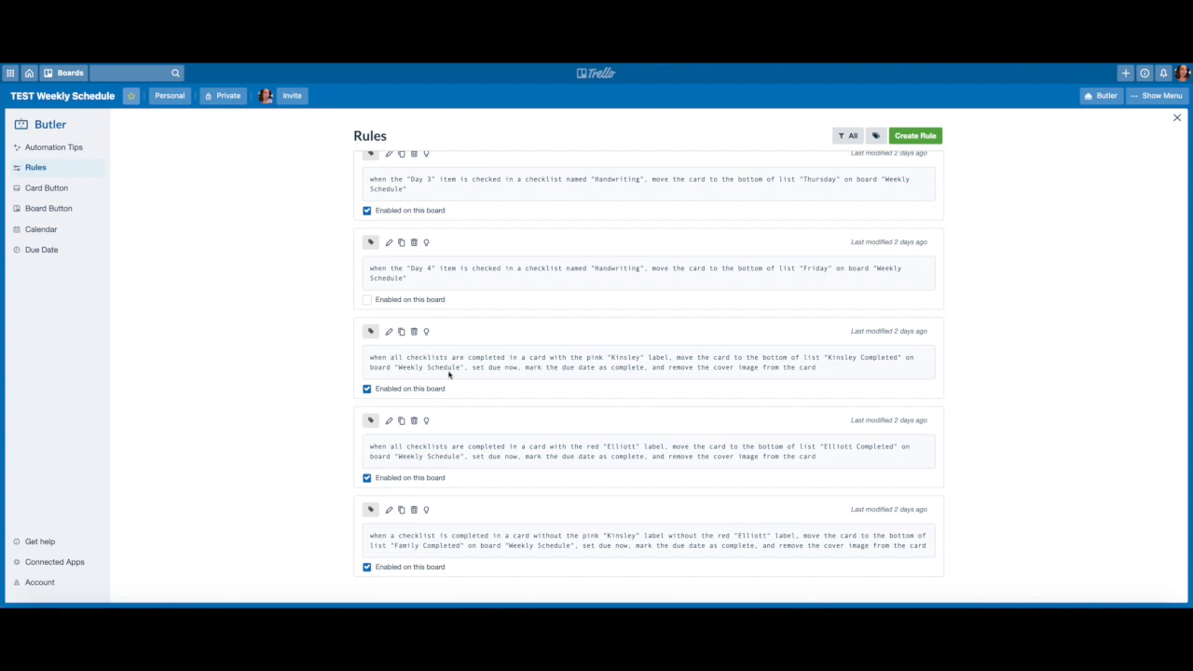
scroll(481, 369, "up", 1)
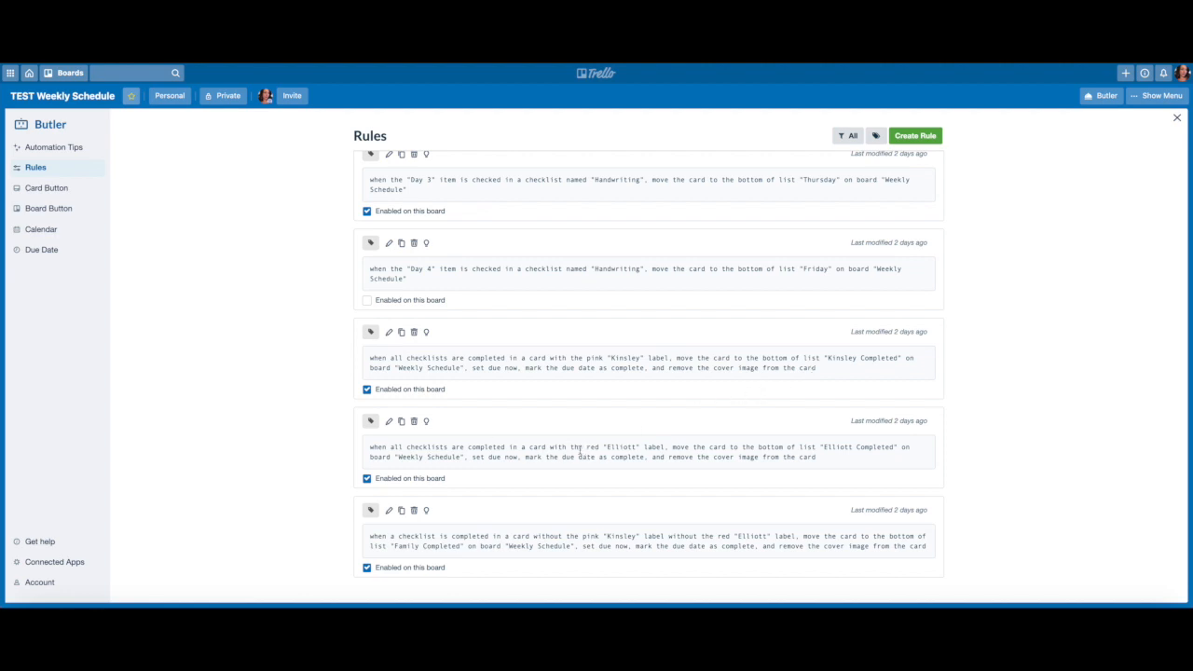
left_click_drag(588, 449, 638, 449)
scroll(493, 523, "down", 1)
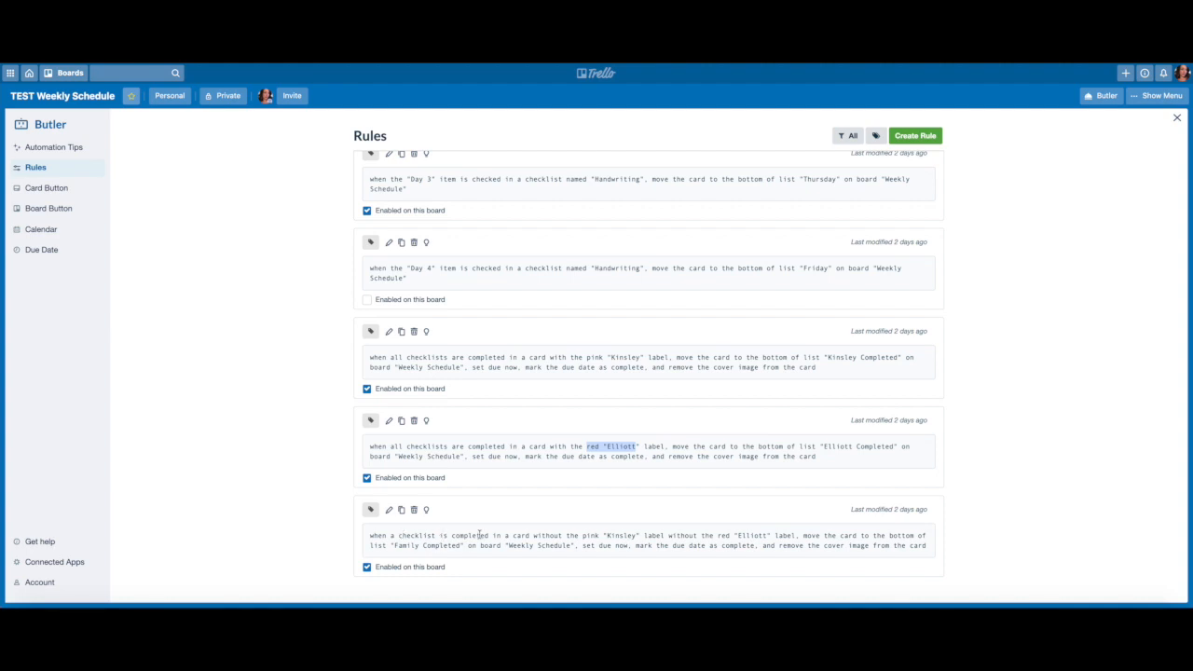
left_click(547, 536)
left_click_drag(547, 536, 644, 534)
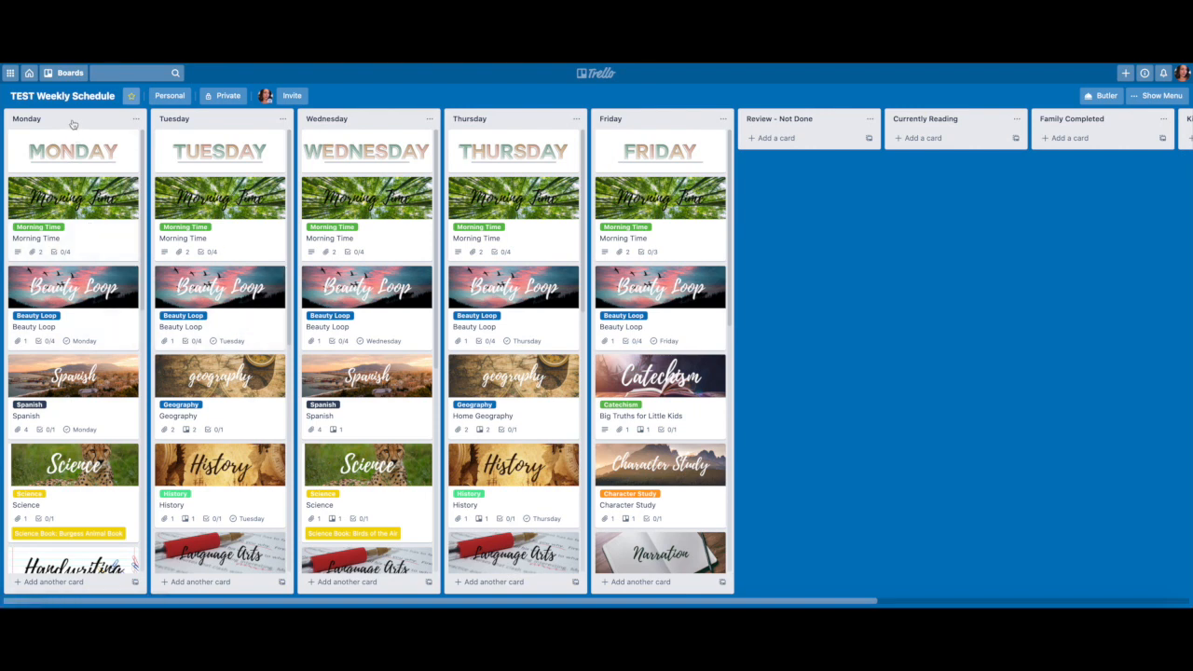
Step: Check off all four Daily Checklist items on the Monday Morning Time card and close the card
left_click(88, 237)
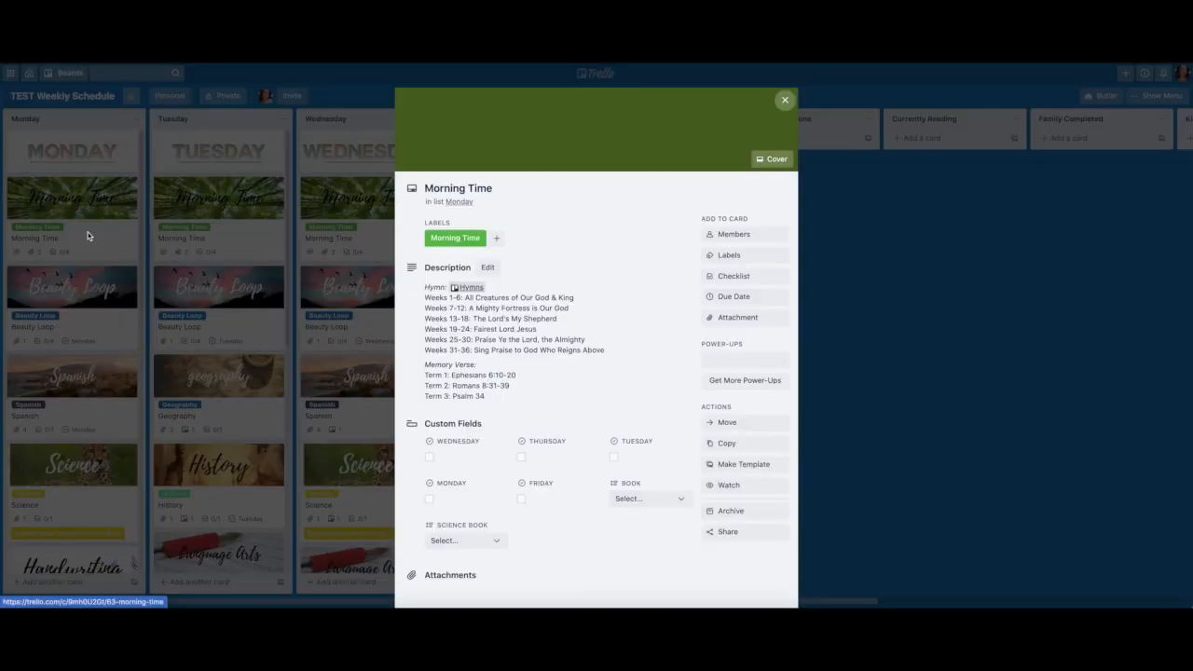
scroll(587, 431, "down", 4)
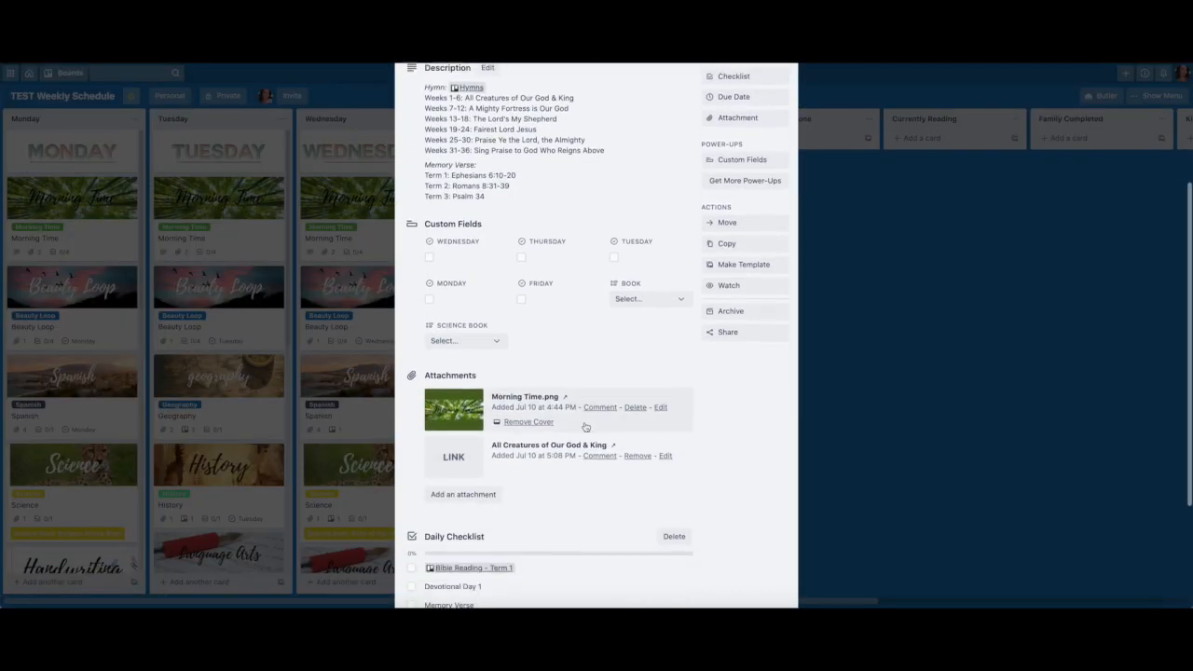
left_click(412, 418)
left_click(412, 435)
left_click(412, 454)
left_click(412, 473)
scroll(652, 187, "up", 3)
scroll(667, 104, "up", 1)
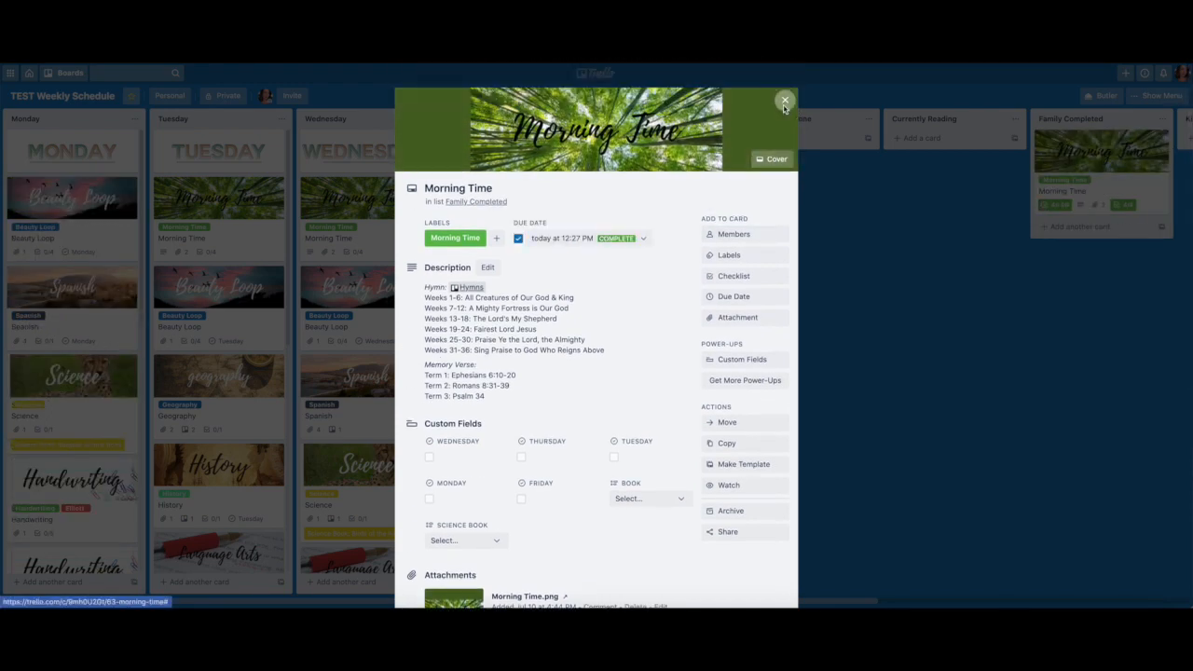
left_click(785, 100)
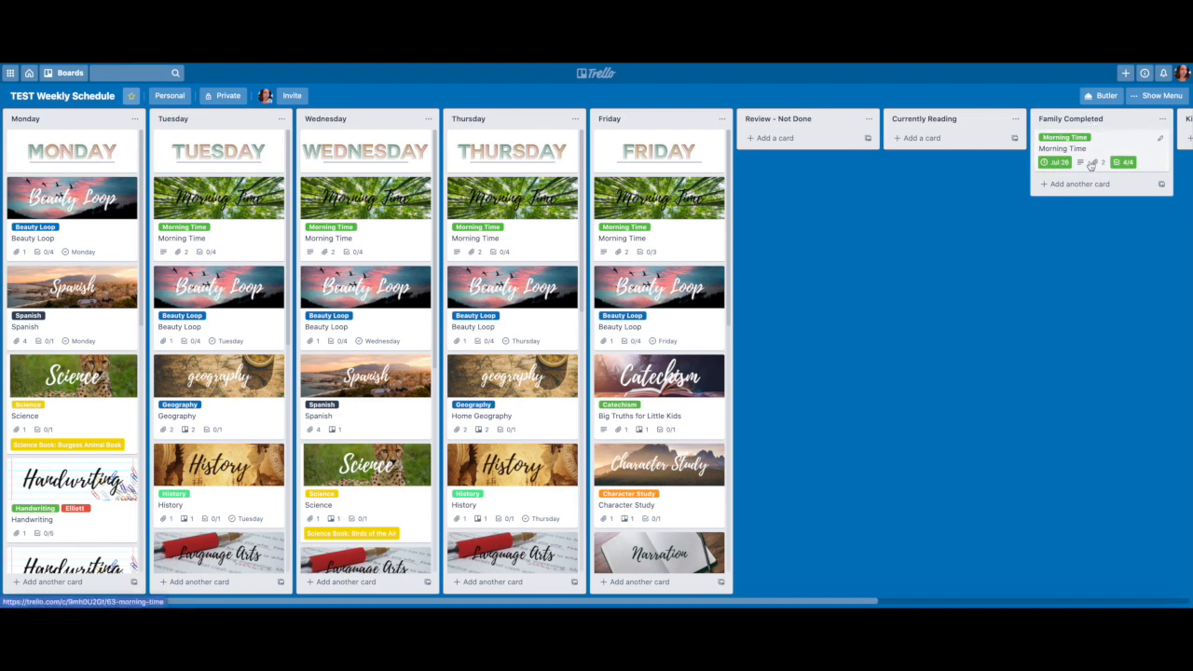
Step: Check off all five items of the Day 2 checklist on the Tuesday Language Lessons card and close the card
scroll(208, 498, "down", 2)
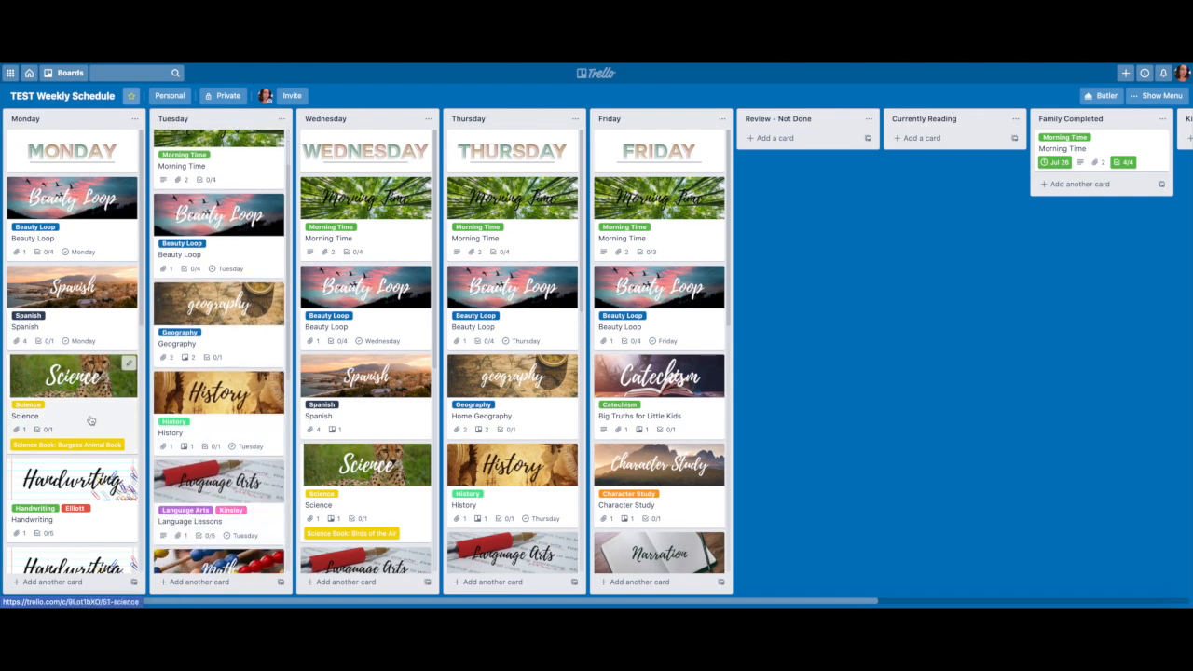
scroll(270, 425, "down", 2)
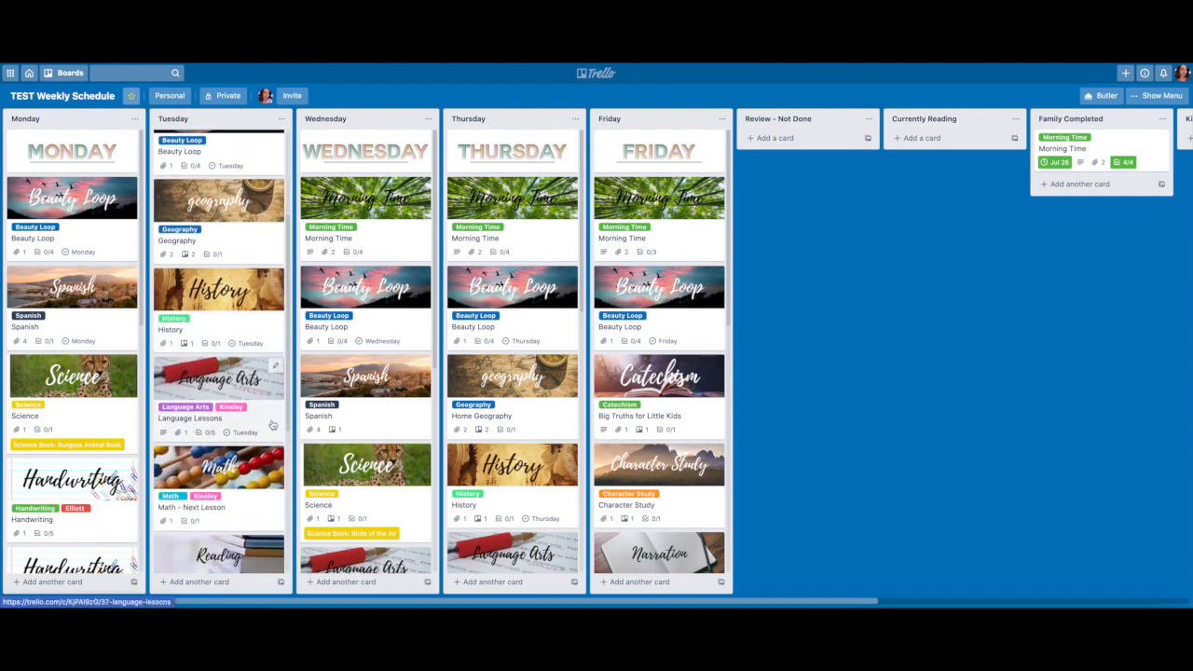
left_click(271, 425)
scroll(437, 372, "down", 5)
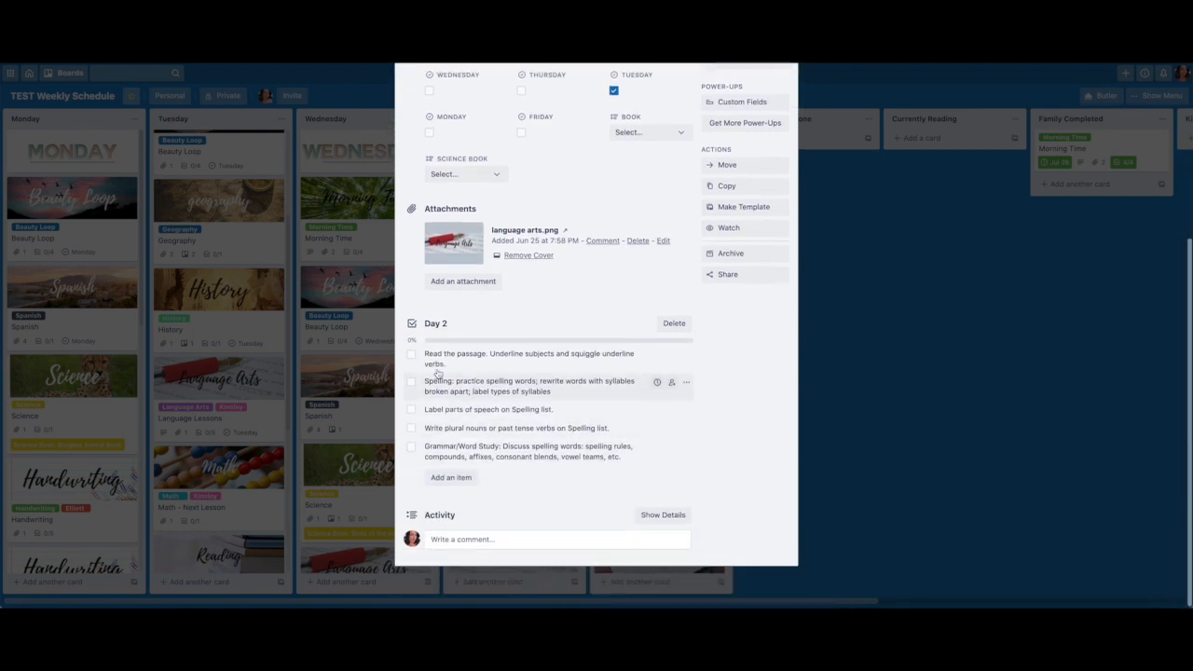
left_click(411, 354)
left_click(411, 383)
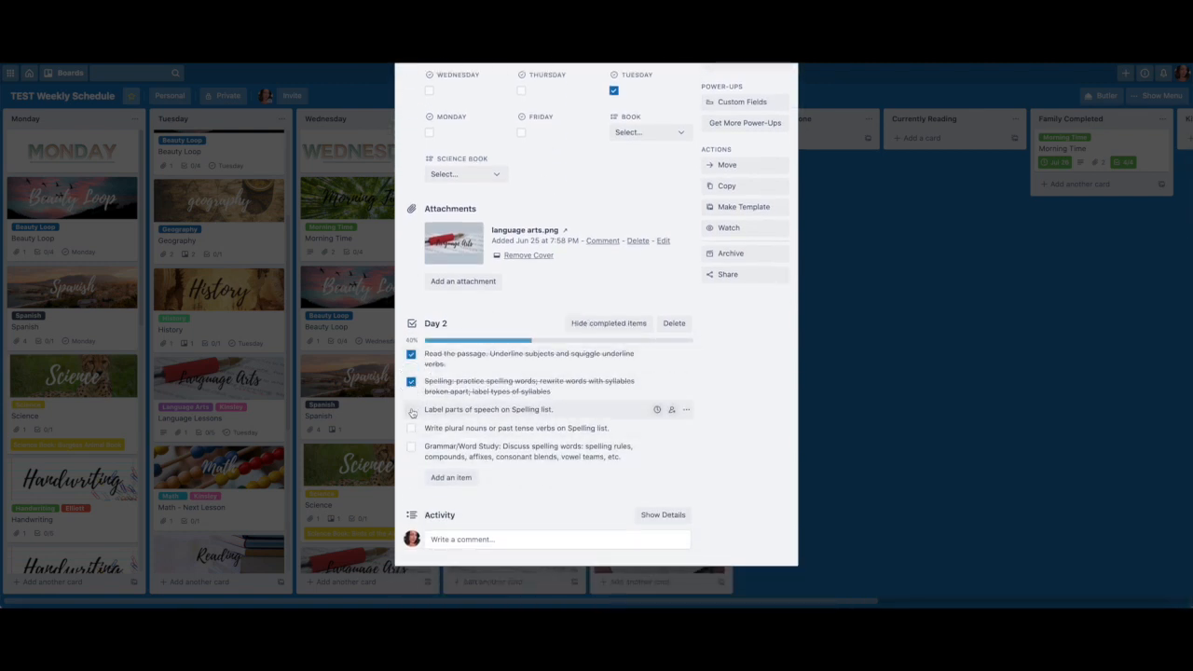
left_click(411, 410)
left_click(411, 428)
left_click(411, 447)
scroll(762, 217, "up", 3)
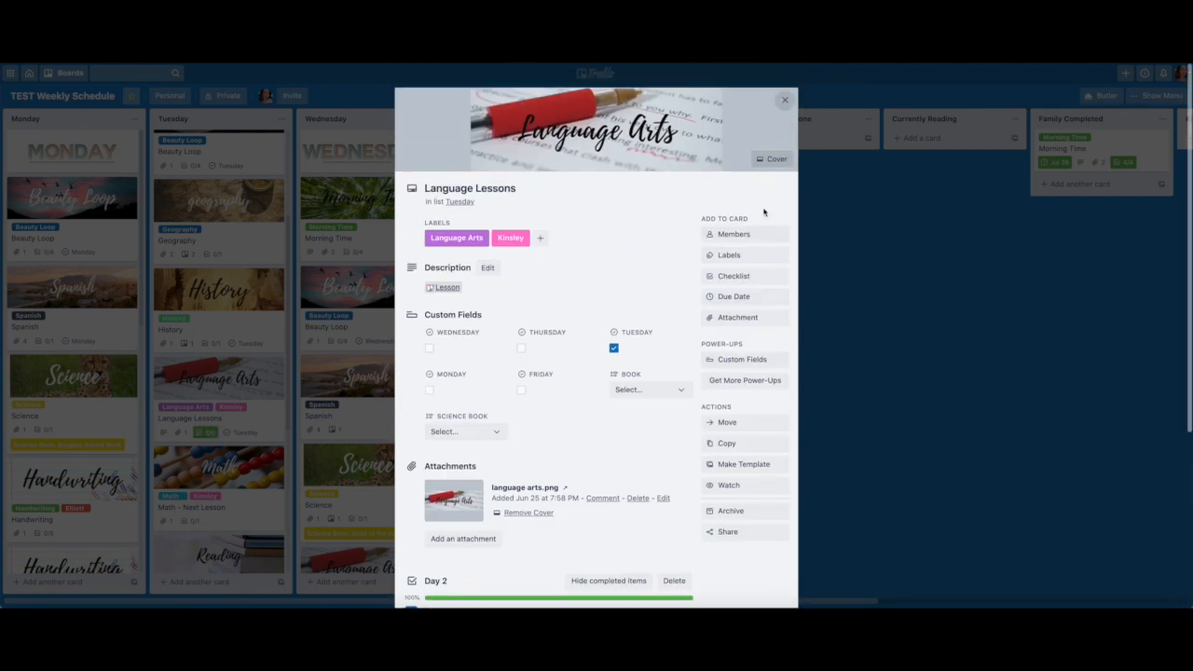
left_click(784, 100)
scroll(948, 279, "right", 1)
scroll(947, 280, "right", 1)
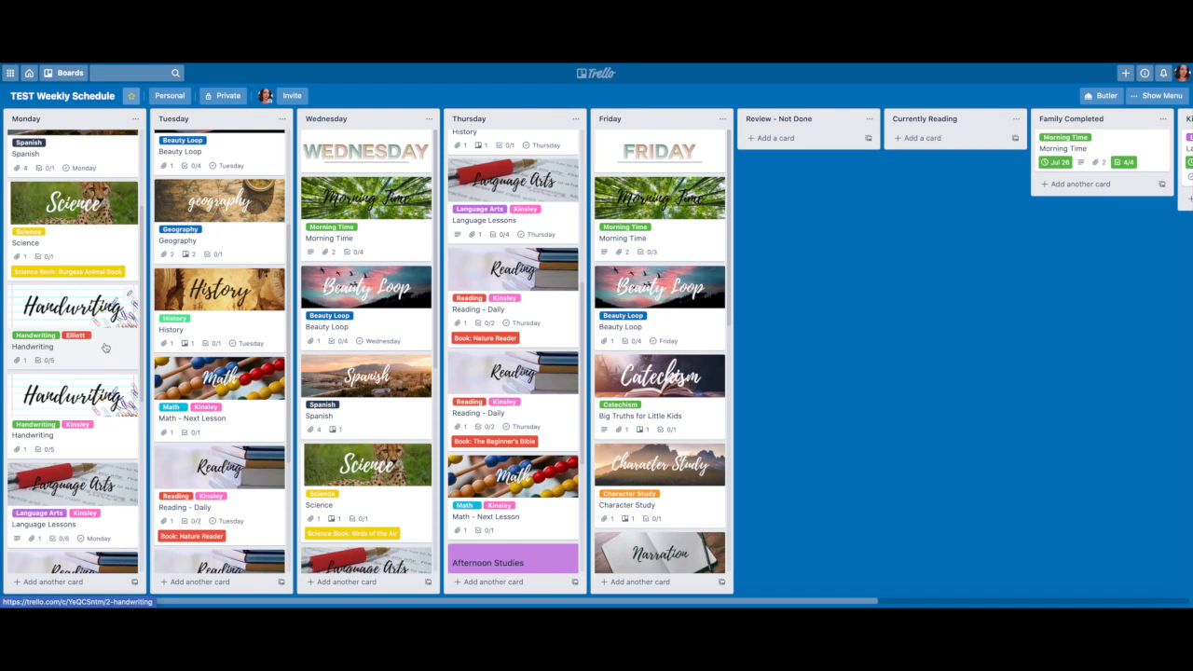
Step: Check off Day 1 in the Handwriting checklist of the red-labeled Handwriting card in the Monday list
left_click(109, 352)
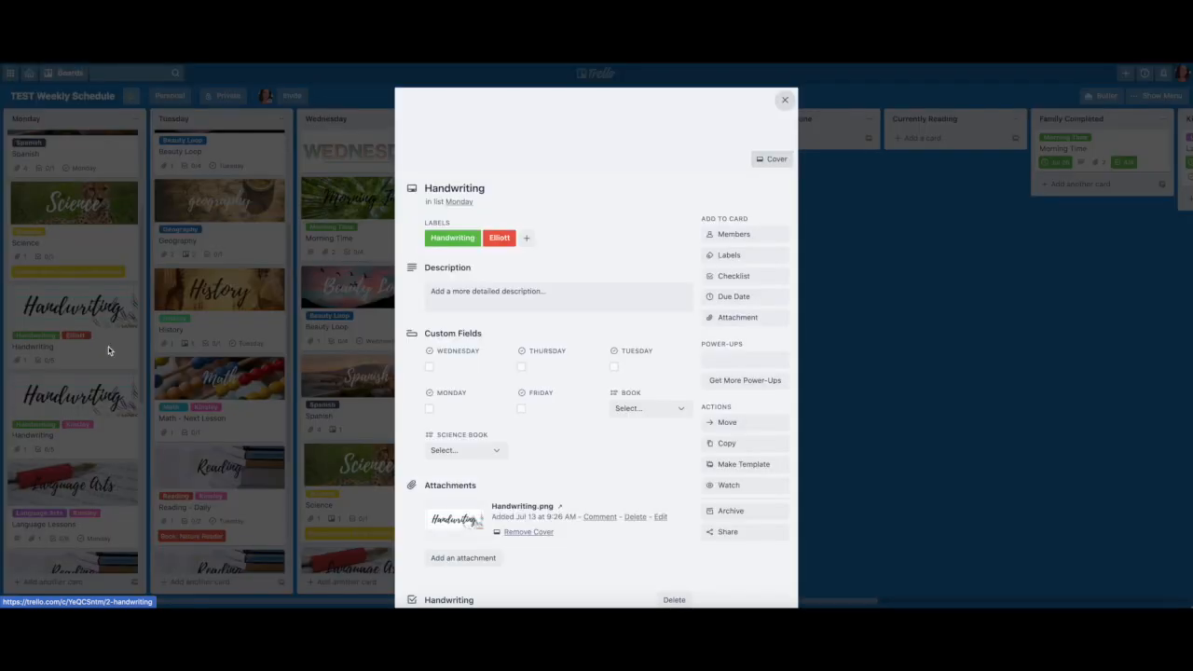
scroll(550, 350, "down", 5)
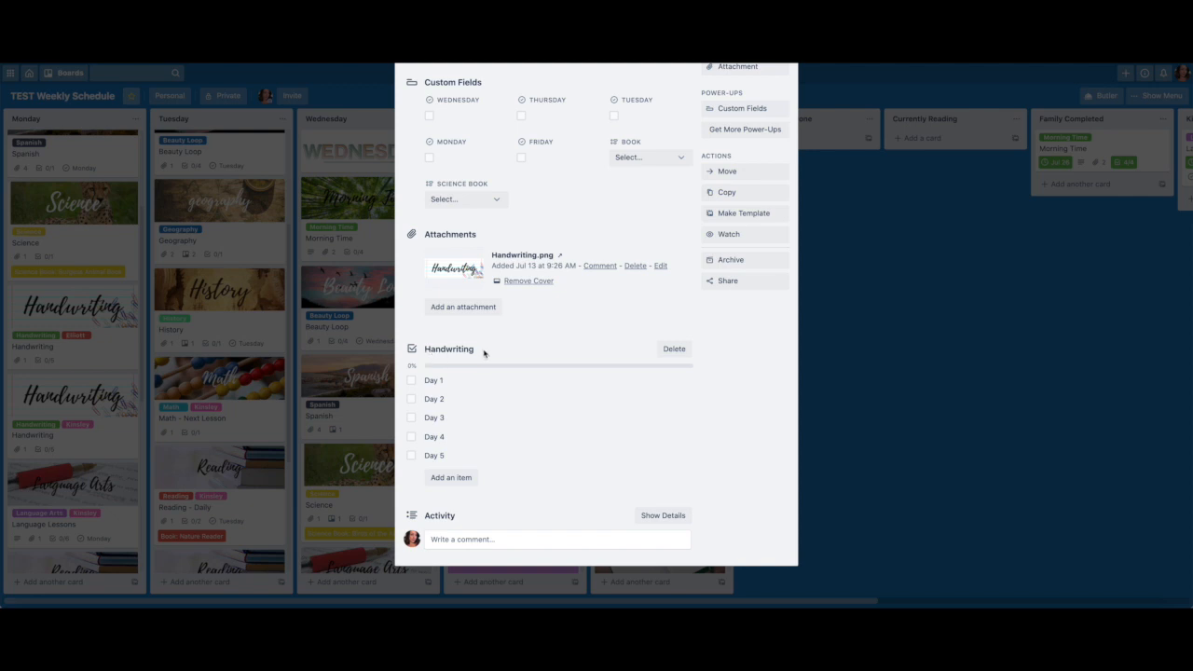
left_click(411, 381)
scroll(412, 385, "up", 5)
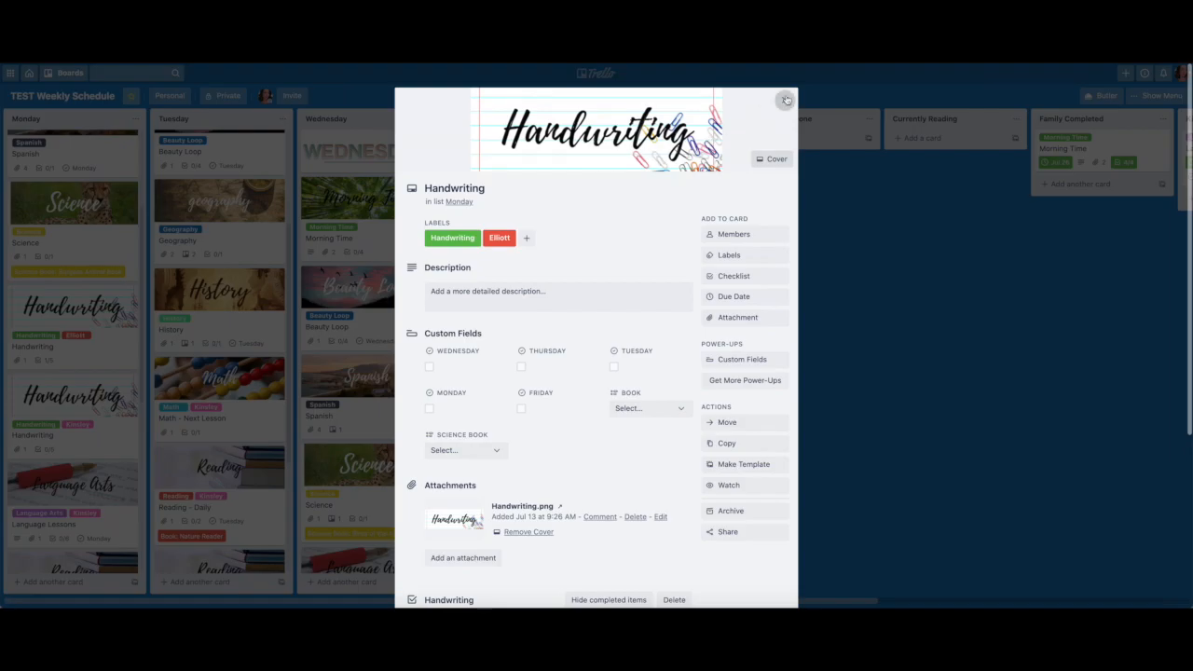
Step: Check off Day 2 in the Handwriting checklist of the red-labeled Handwriting card in the Tuesday list and close the card
key("Escape")
scroll(208, 392, "down", 5)
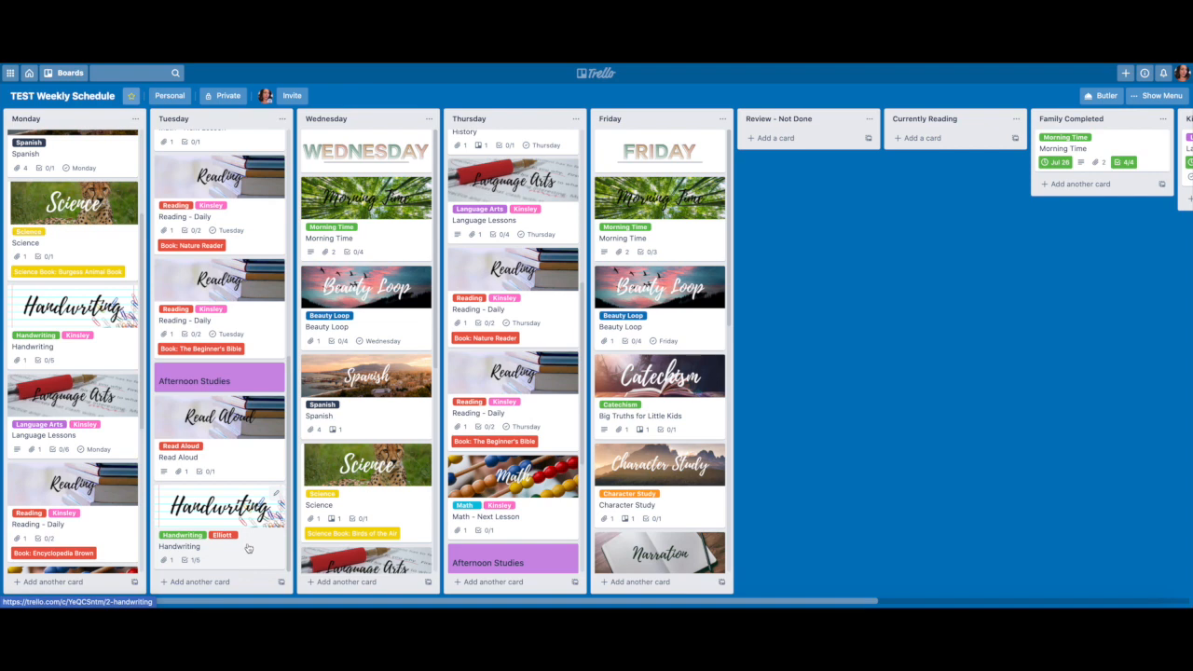
left_click(248, 548)
scroll(487, 475, "down", 3)
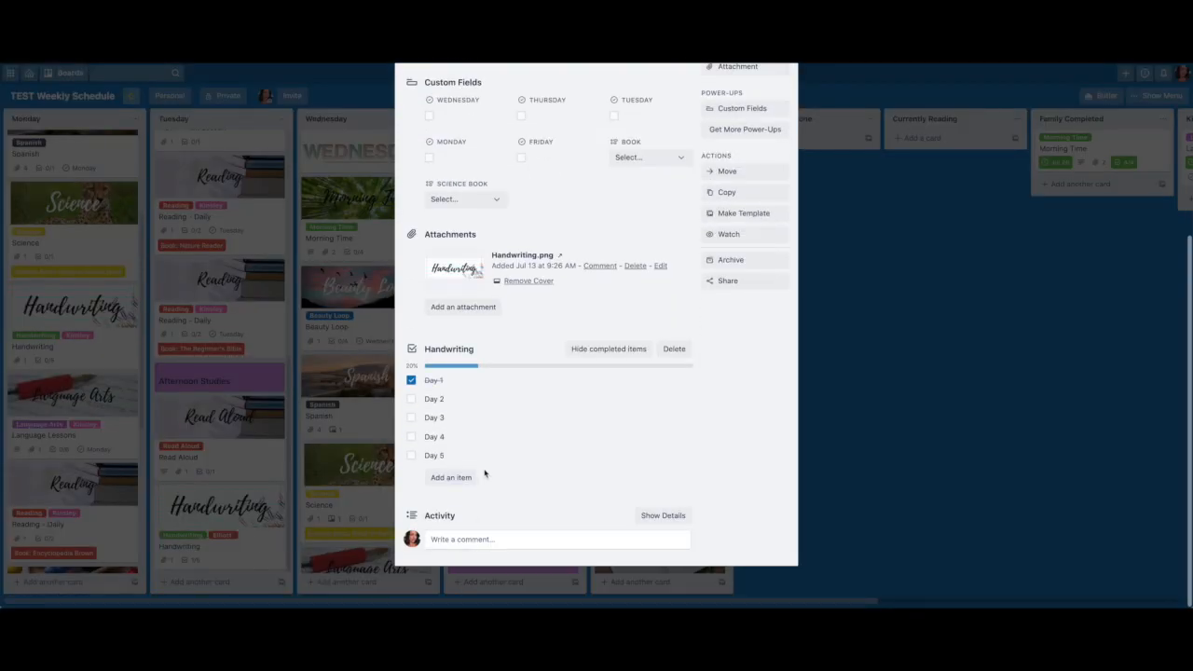
left_click(411, 399)
scroll(757, 131, "up", 5)
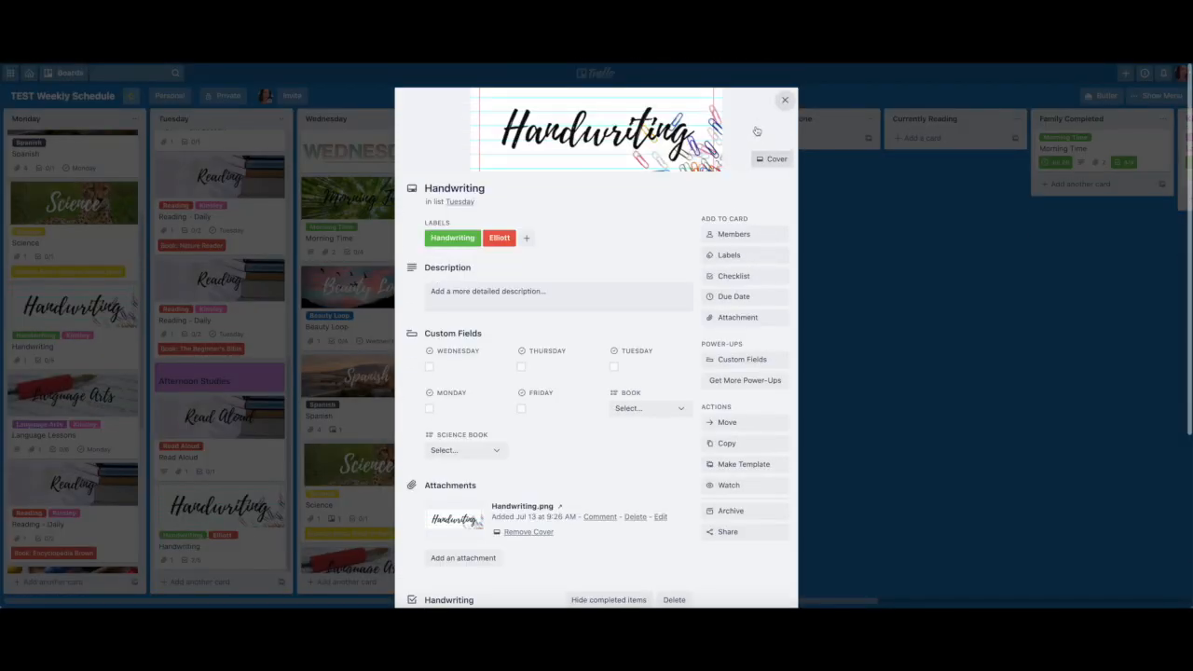
left_click(785, 99)
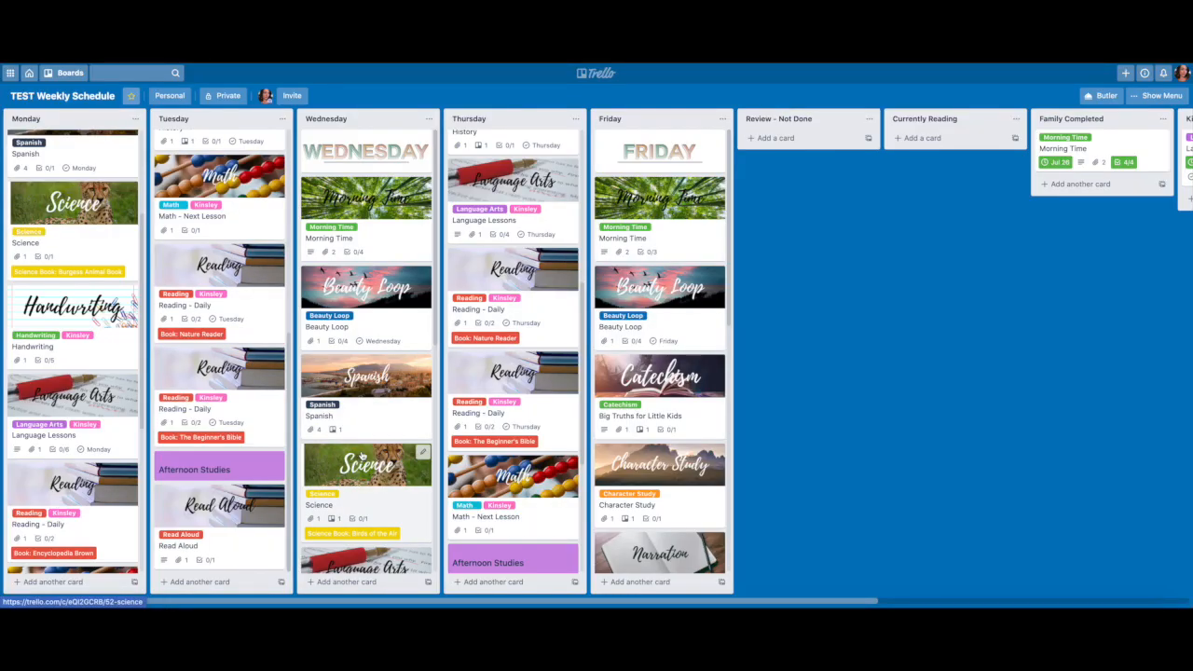
Step: Check off Day 3 in the Handwriting checklist of the Wednesday Handwriting card and close the card
scroll(362, 456, "down", 5)
left_click(388, 553)
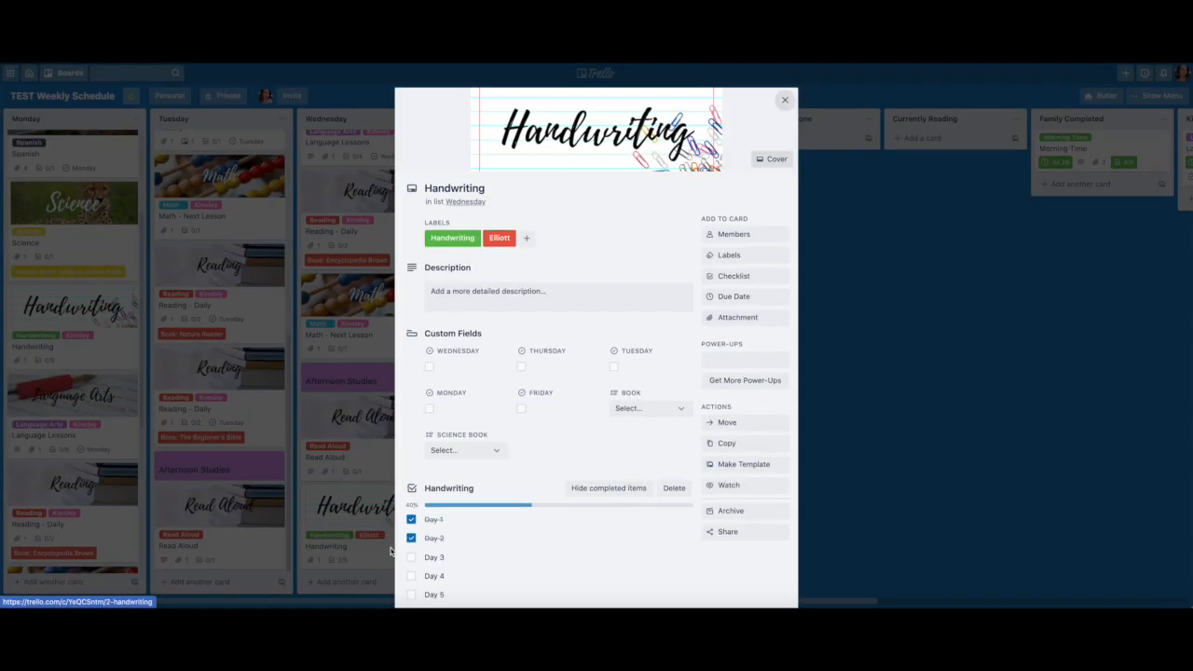
scroll(500, 487, "down", 3)
left_click(413, 424)
scroll(720, 136, "up", 5)
left_click(784, 101)
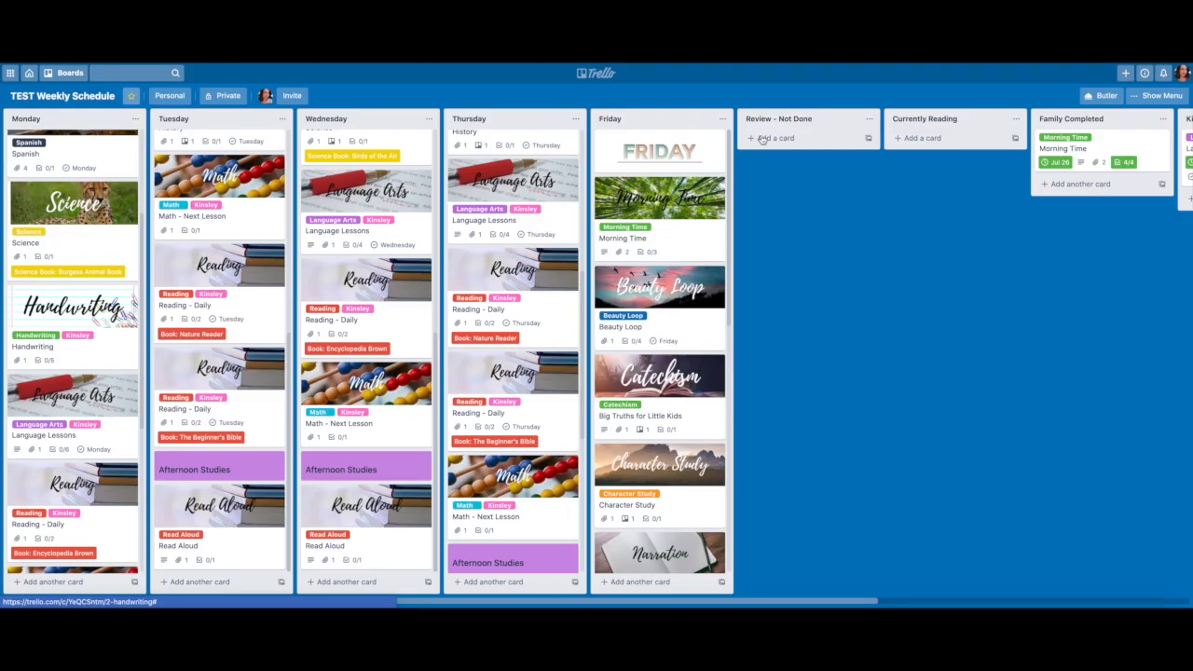
Step: Check off Day 4 in the Handwriting checklist of the Thursday Handwriting card and close the card
scroll(493, 496, "down", 4)
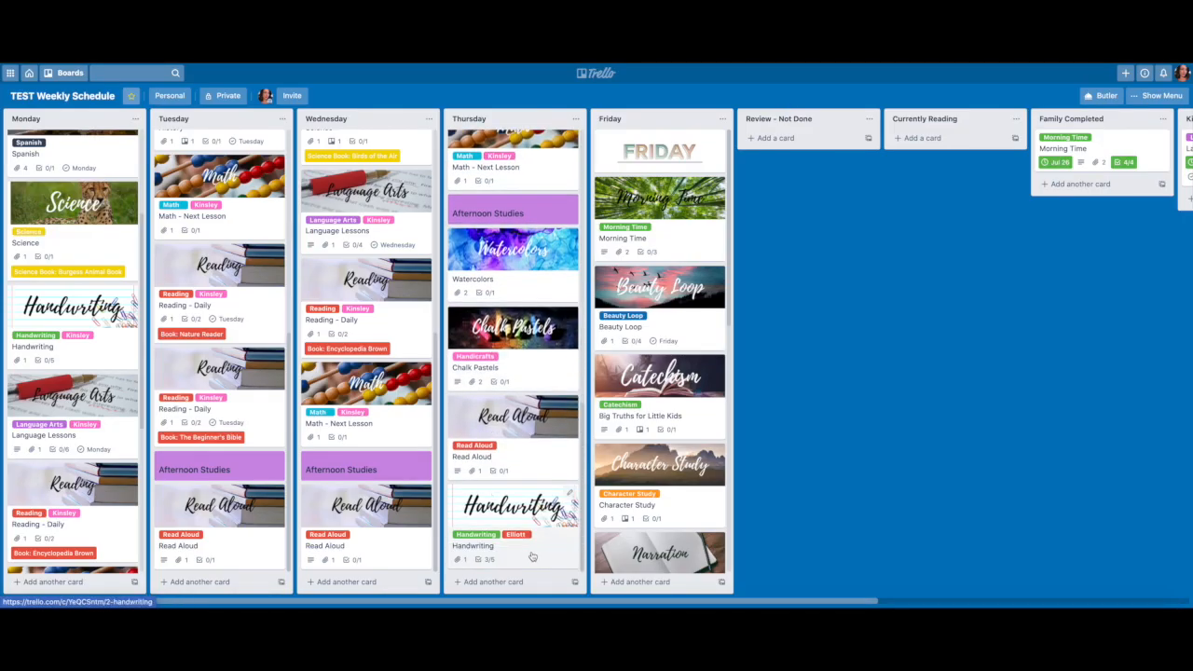
left_click(531, 557)
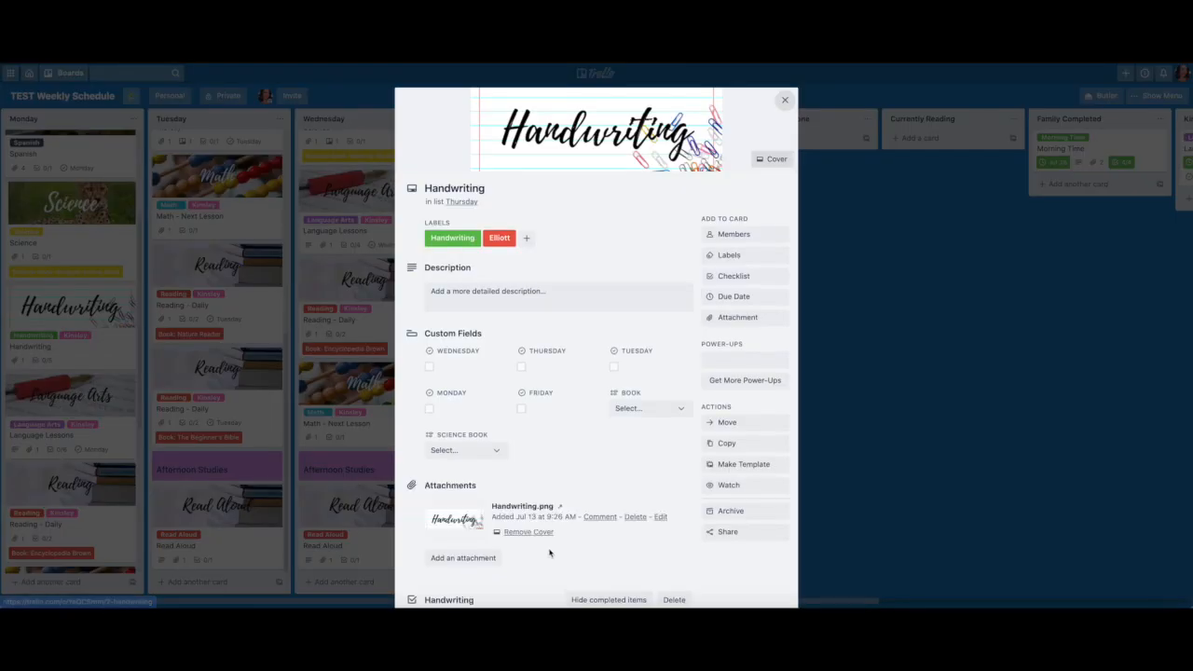
scroll(507, 520, "down", 3)
left_click(411, 437)
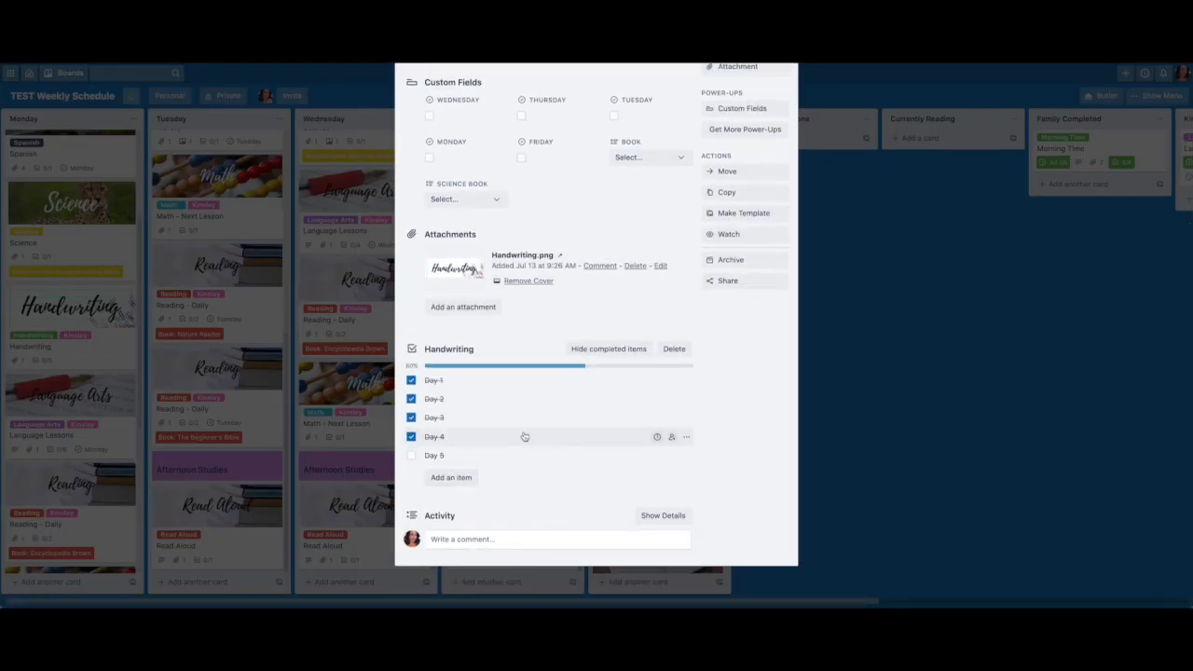
scroll(772, 110, "up", 3)
left_click(783, 96)
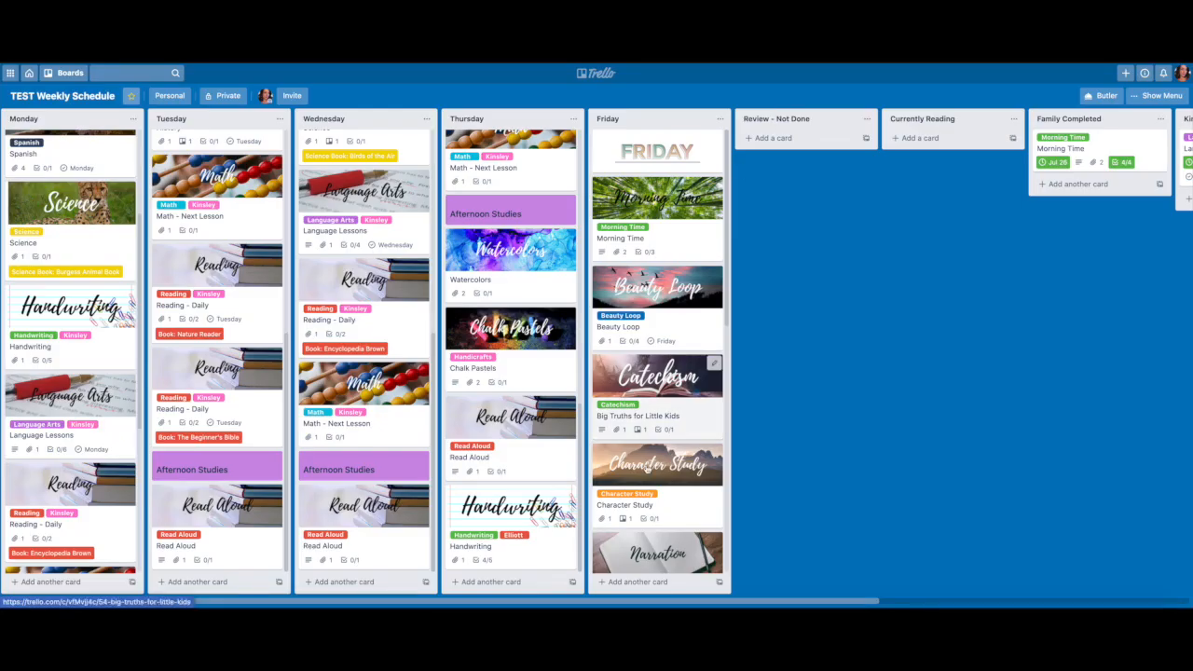
Step: Check off Day 5 in the Handwriting checklist of the Friday Handwriting card, close it and view the completed lists
scroll(651, 527, "down", 1)
scroll(651, 527, "down", 8)
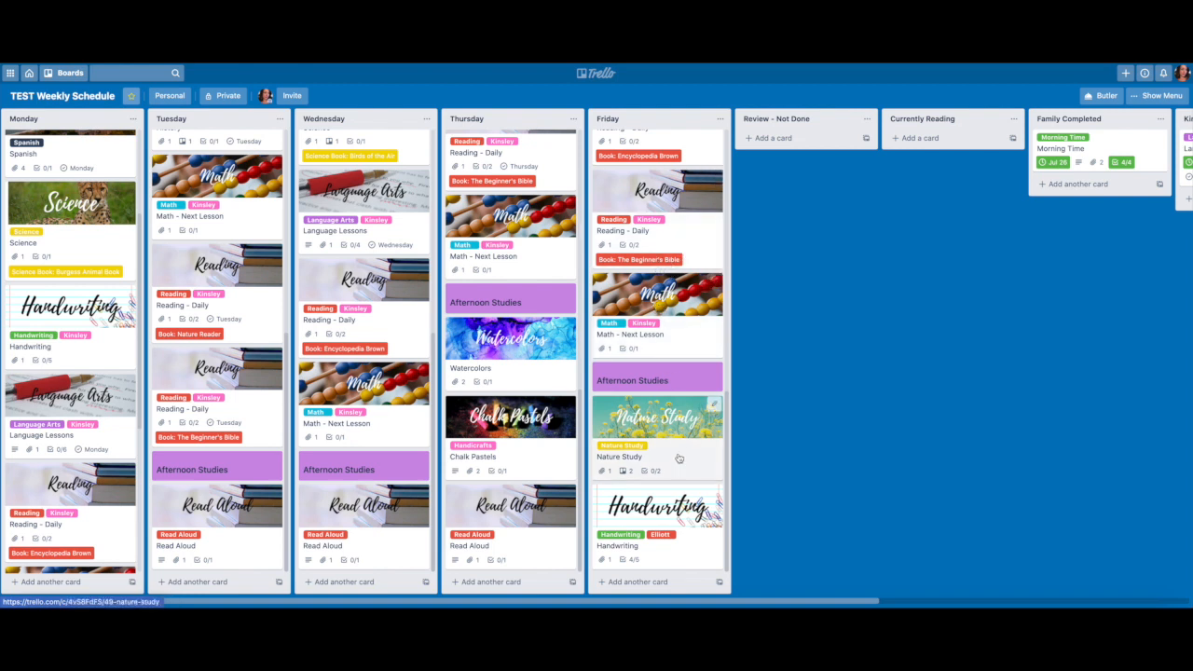
left_click(651, 560)
scroll(559, 485, "down", 3)
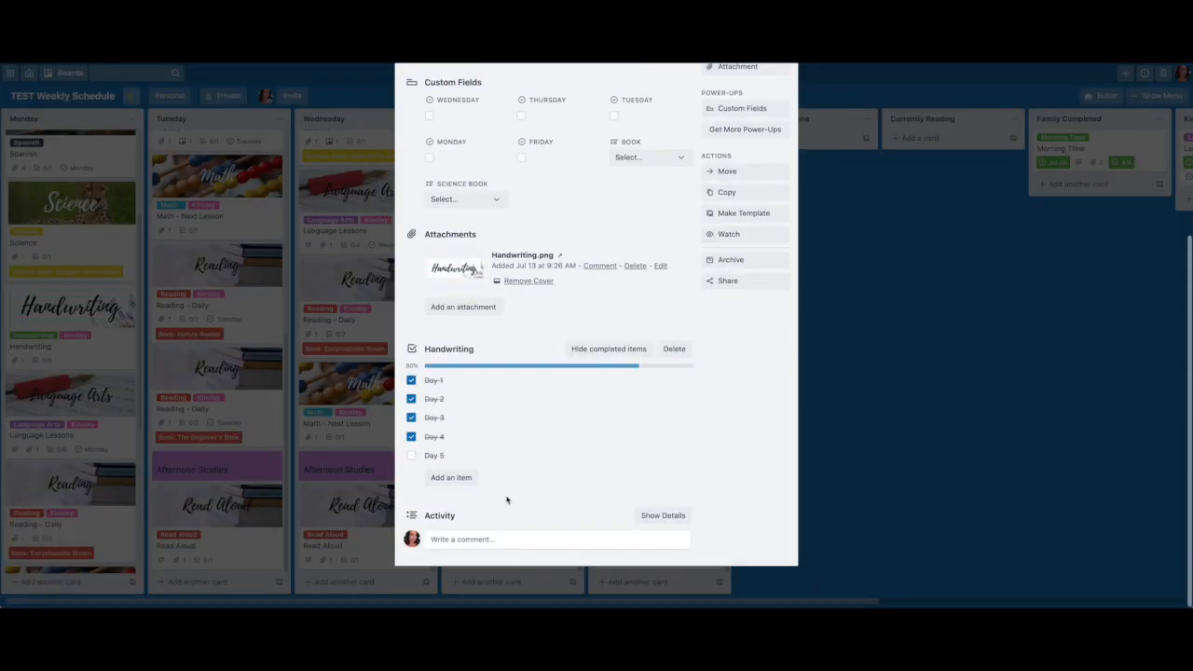
left_click(412, 456)
scroll(485, 280, "up", 5)
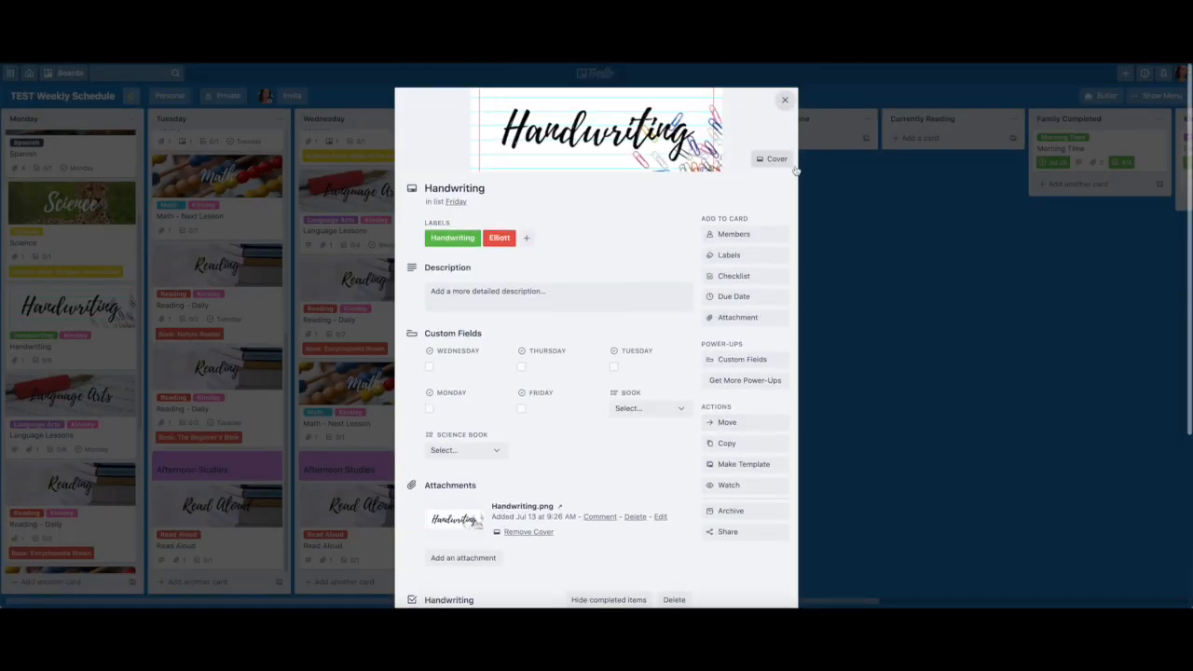
left_click(787, 110)
scroll(1050, 298, "right", 5)
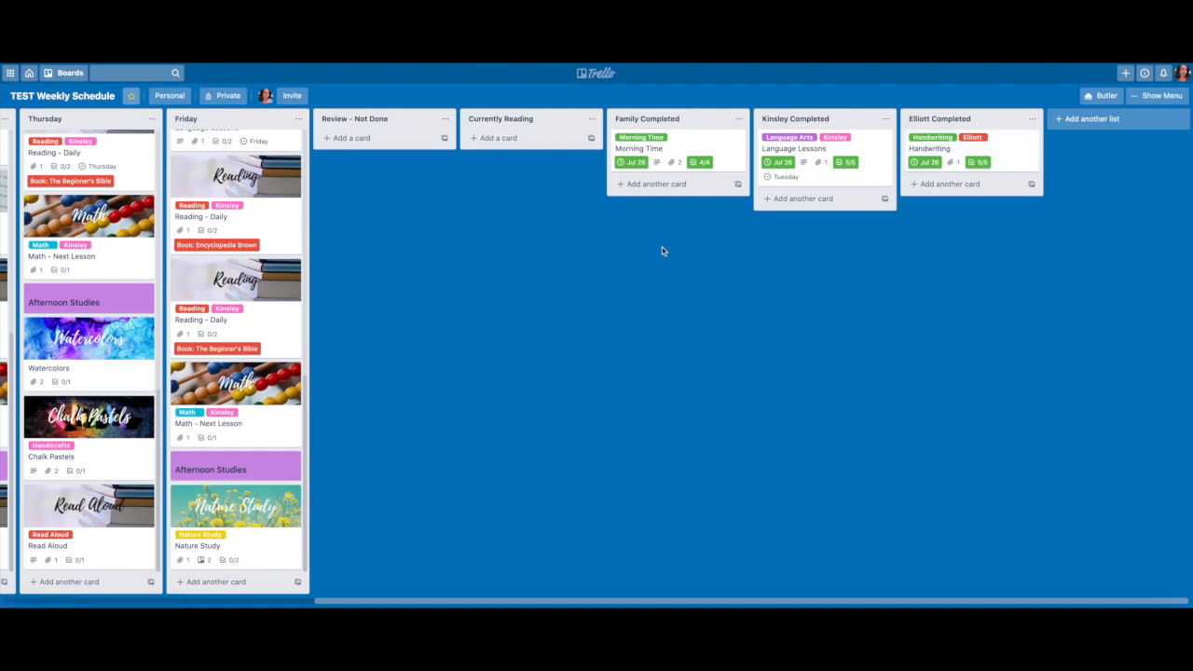
Step: Check off all four items of the Monday checklist on the Monday Beauty Loop card and close the card
scroll(108, 265, "left", 1)
scroll(108, 265, "left", 6)
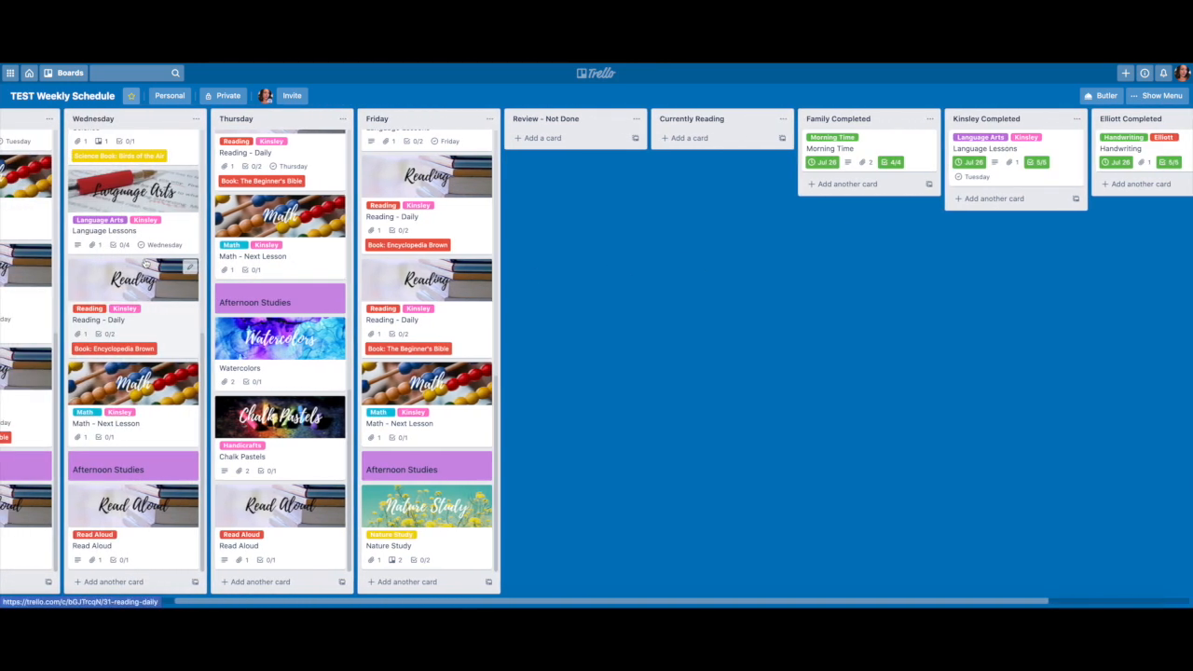
scroll(165, 261, "left", 2)
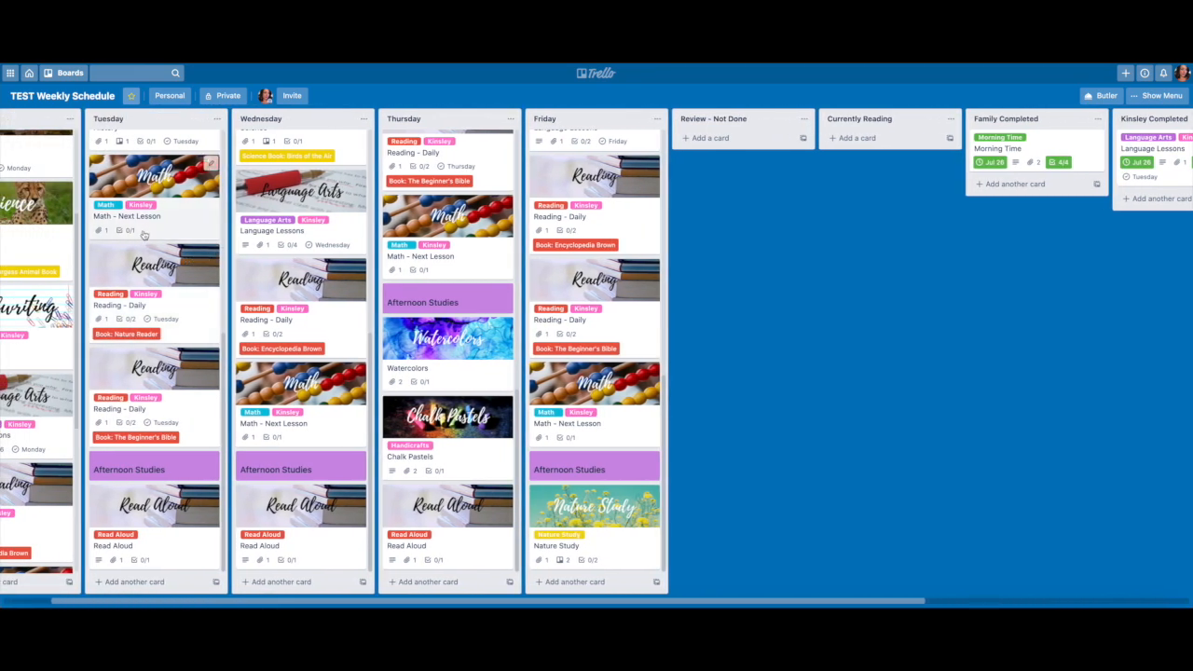
scroll(131, 224, "left", 2)
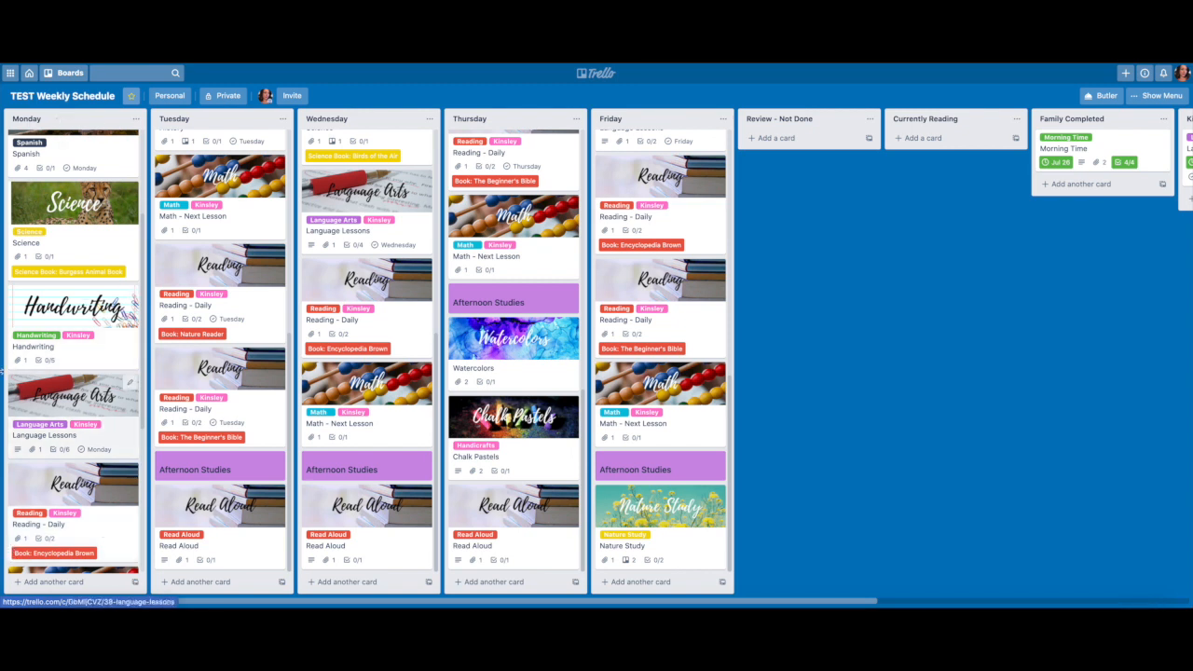
scroll(87, 232, "up", 4)
left_click(102, 239)
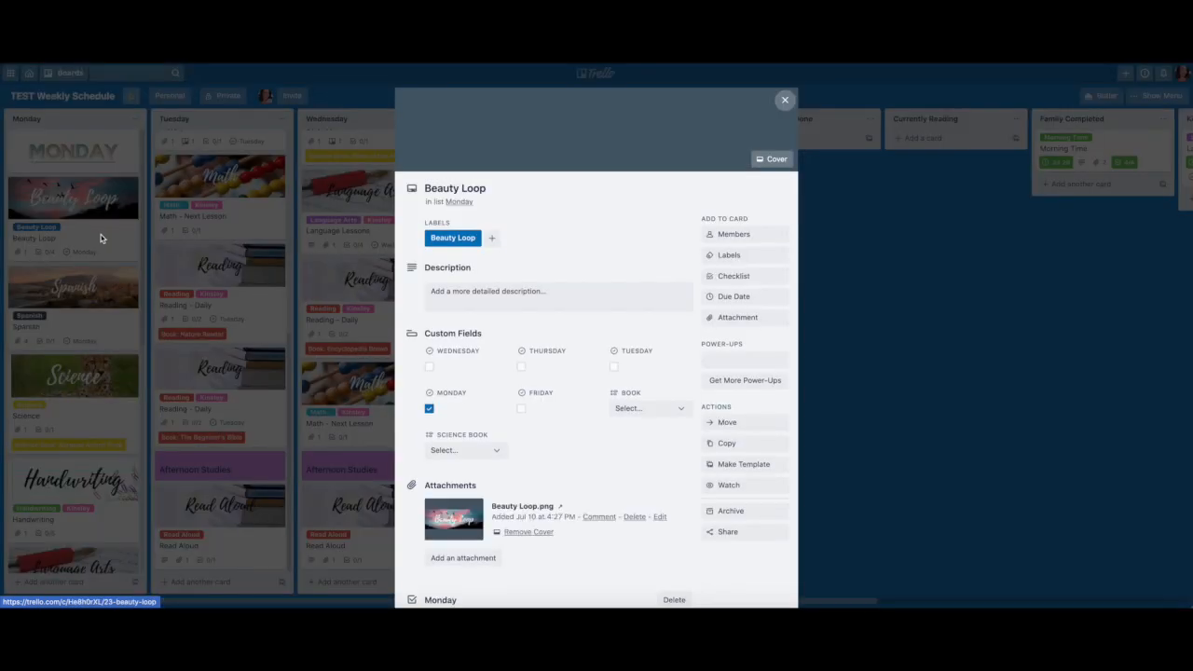
scroll(511, 520, "down", 5)
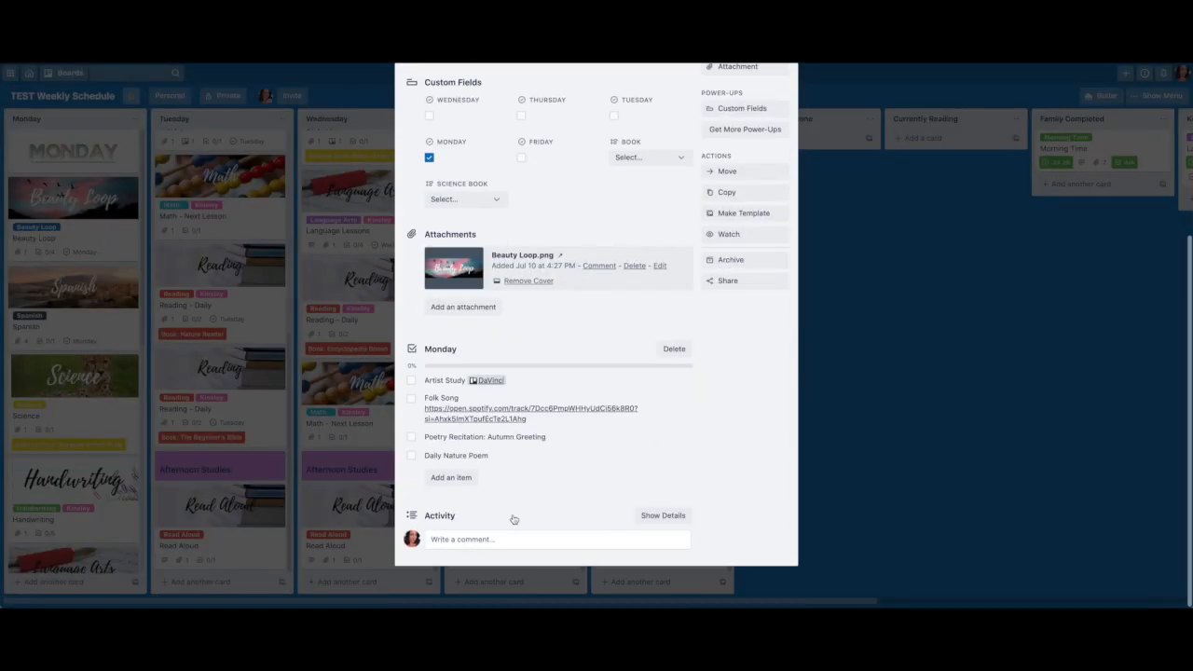
left_click(411, 380)
left_click(411, 398)
left_click(411, 436)
left_click(411, 455)
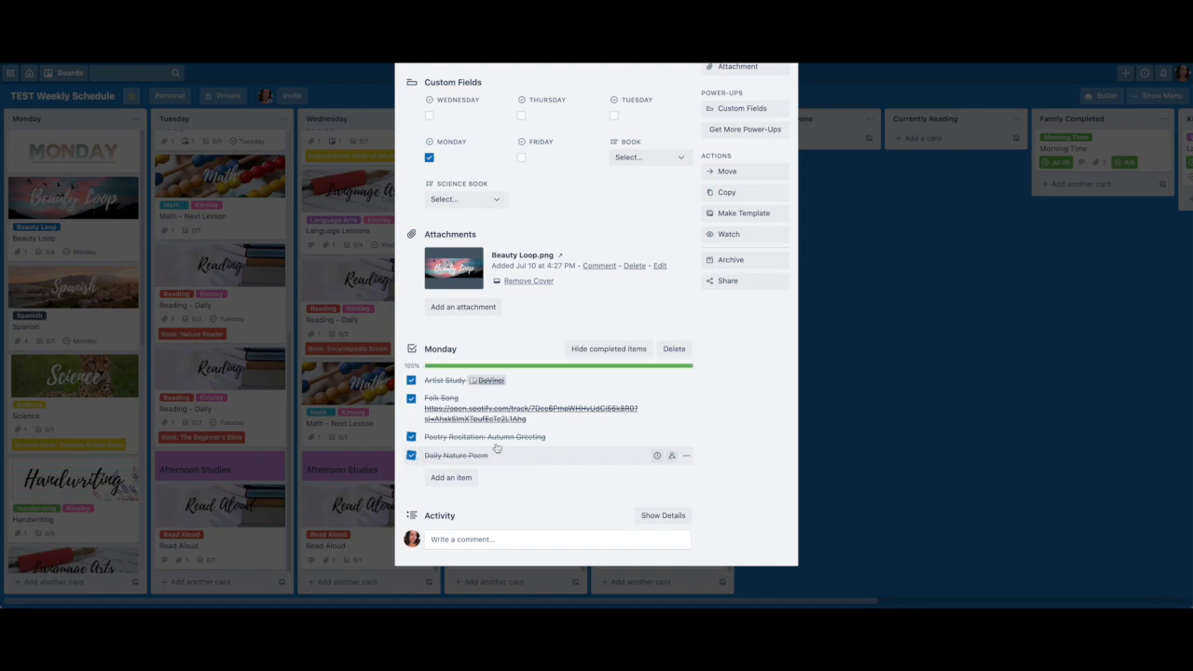
scroll(672, 171, "up", 5)
left_click(784, 100)
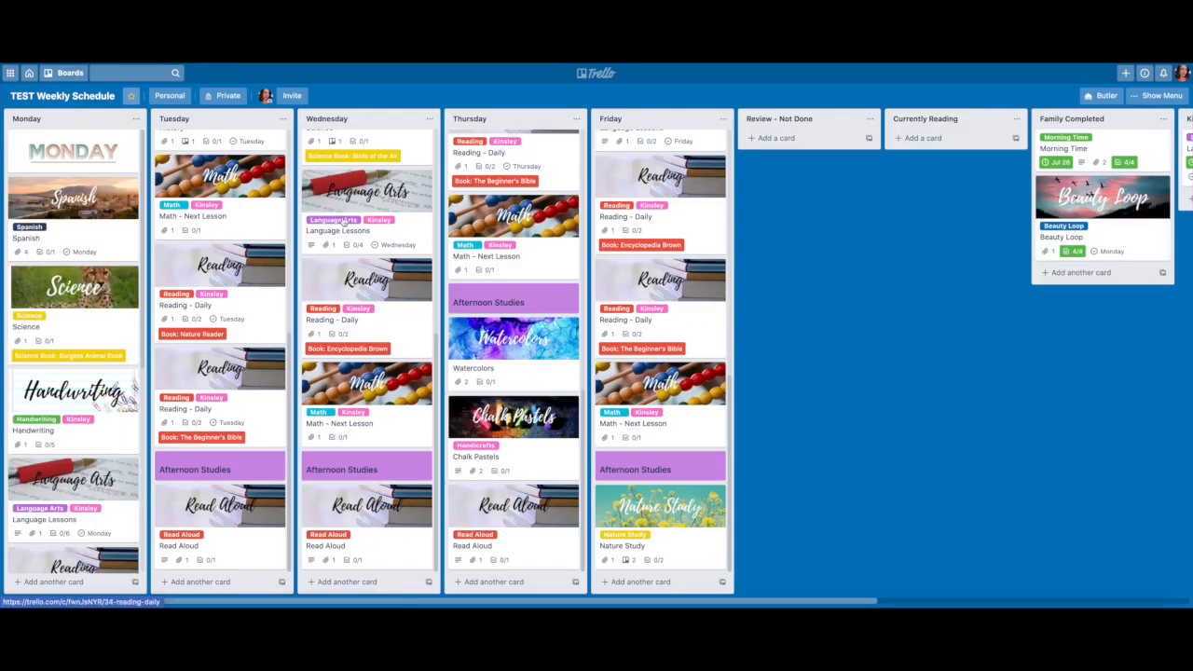
Step: Check off the next Spanish lesson in the Daily Lesson checklist of the Monday Spanish card and close the card
left_click(53, 235)
scroll(482, 450, "down", 3)
scroll(482, 450, "down", 1)
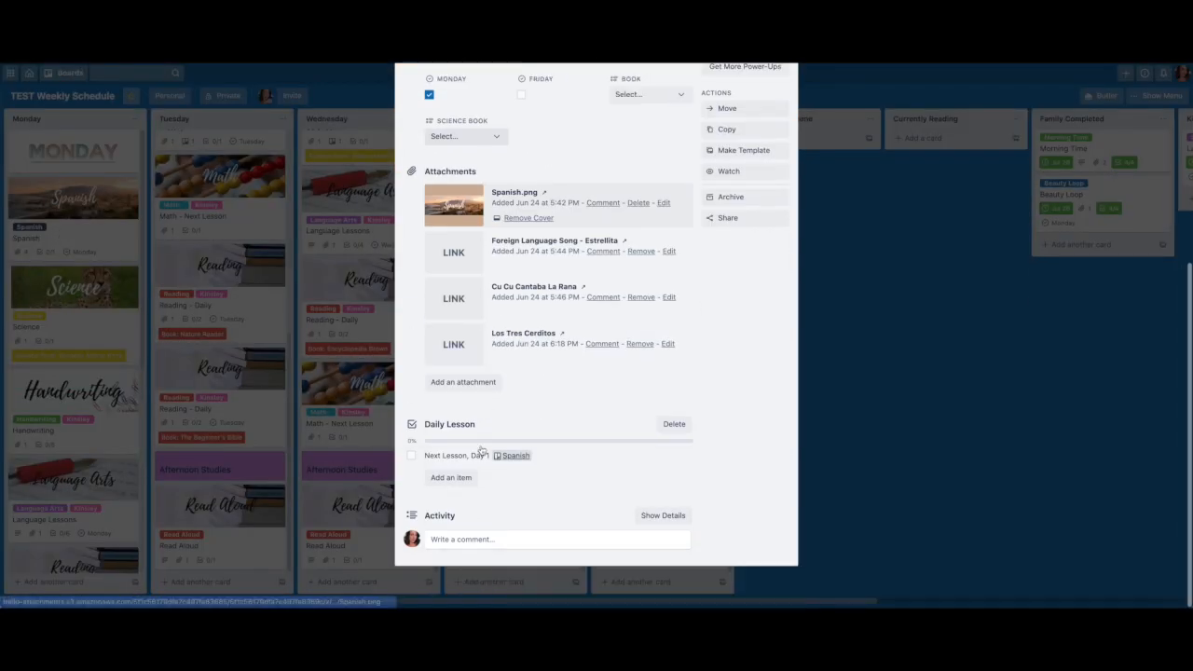
left_click(412, 456)
scroll(411, 456, "up", 5)
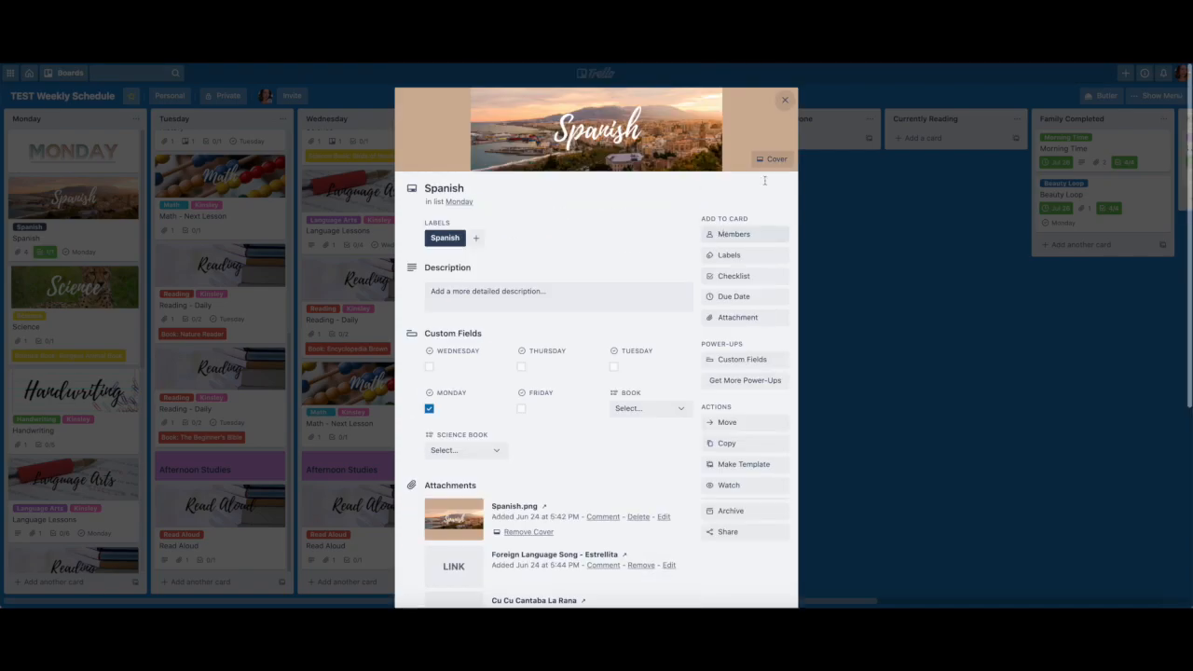
left_click(784, 100)
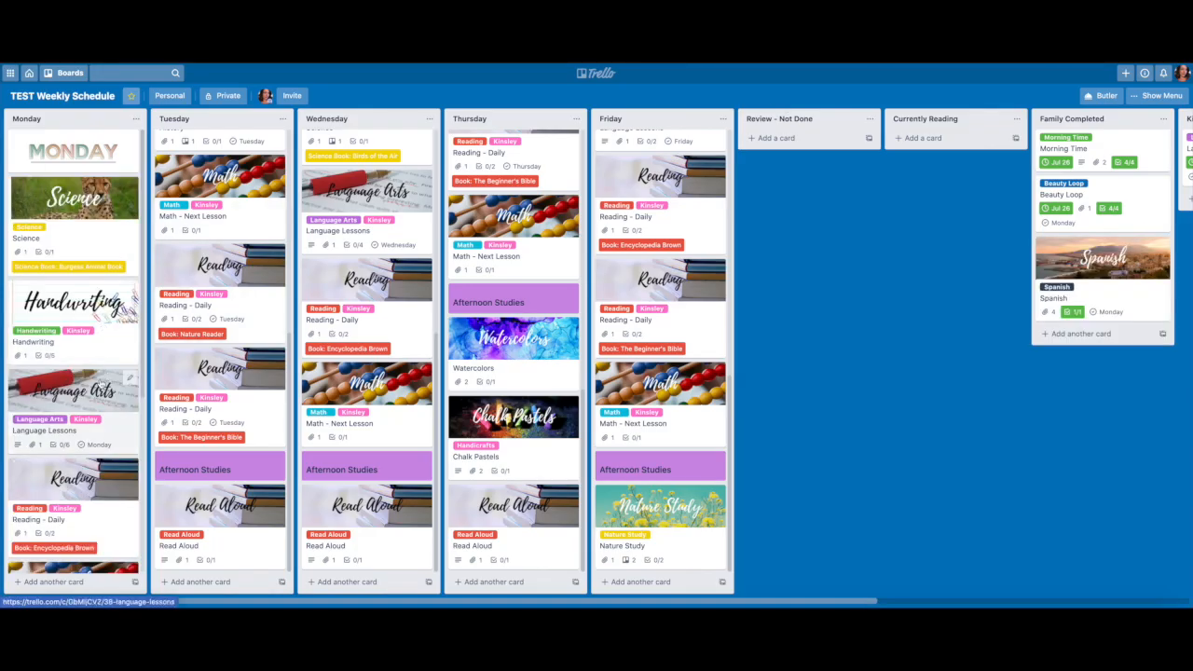
Step: Check off both Daily Lesson items on the Monday Encyclopedia Brown reading card, close it and view the completed lists
left_click(93, 533)
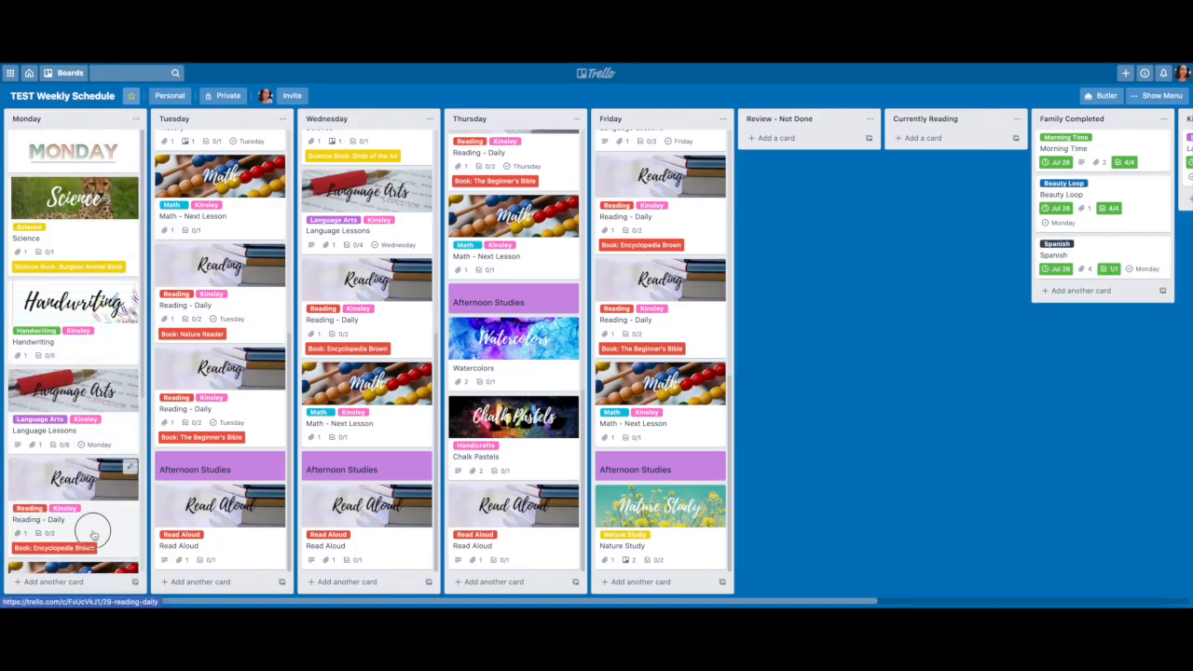
scroll(541, 426, "down", 3)
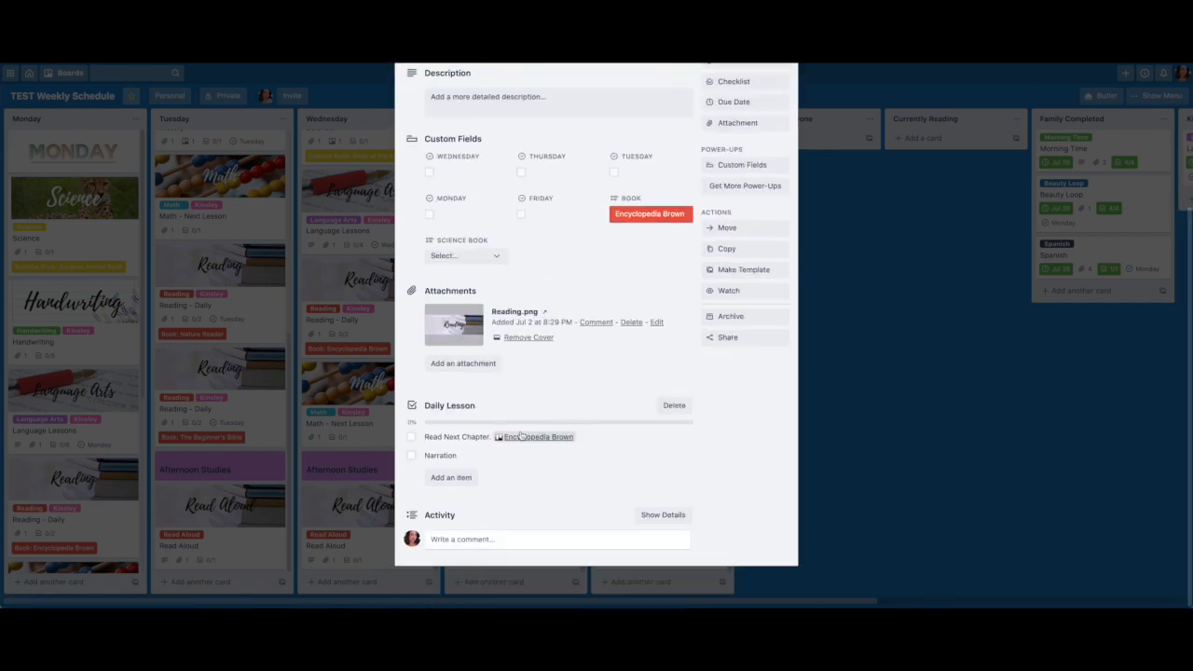
left_click(411, 436)
left_click(411, 455)
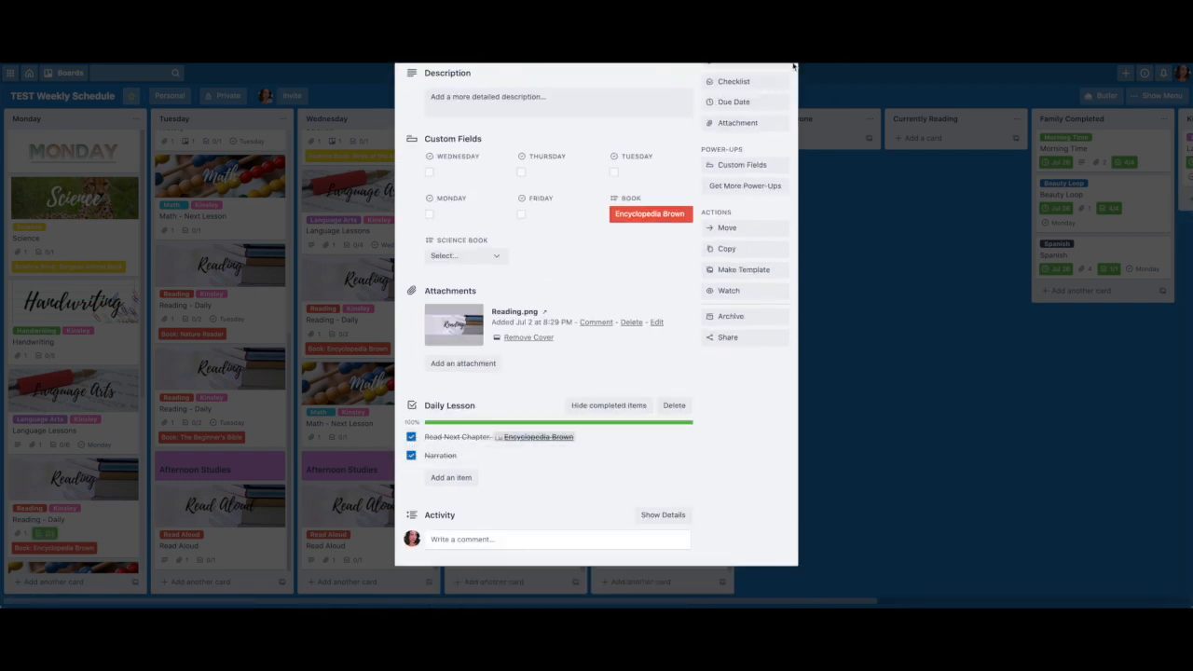
scroll(795, 65, "up", 5)
left_click(786, 98)
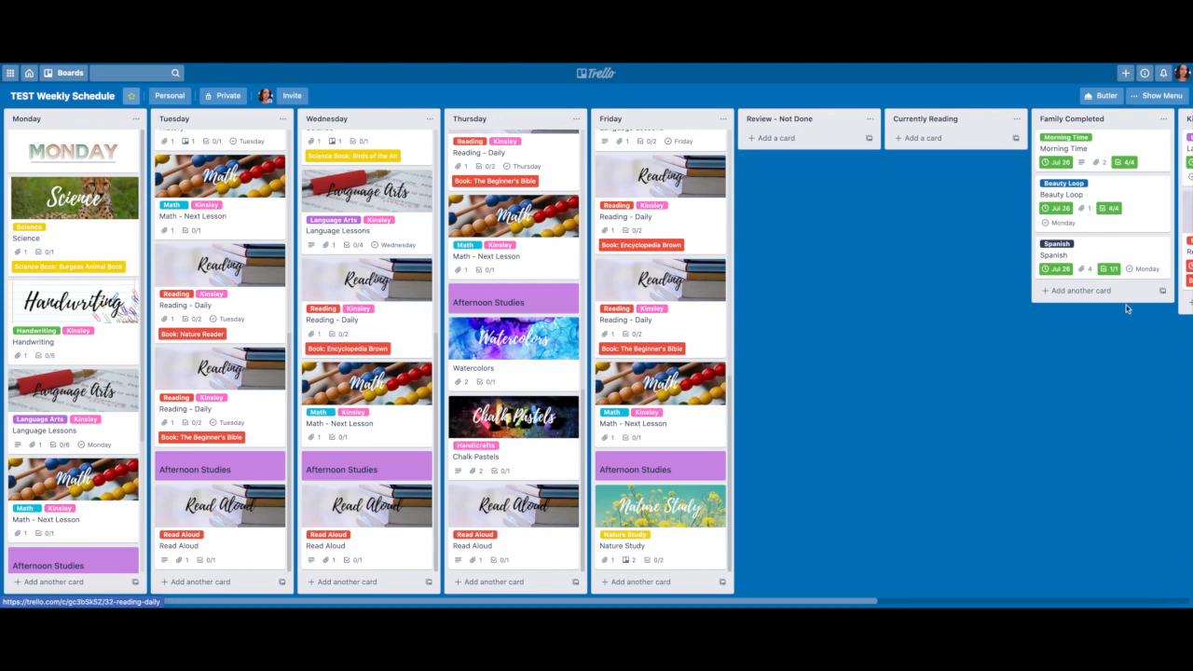
scroll(1126, 309, "right", 3)
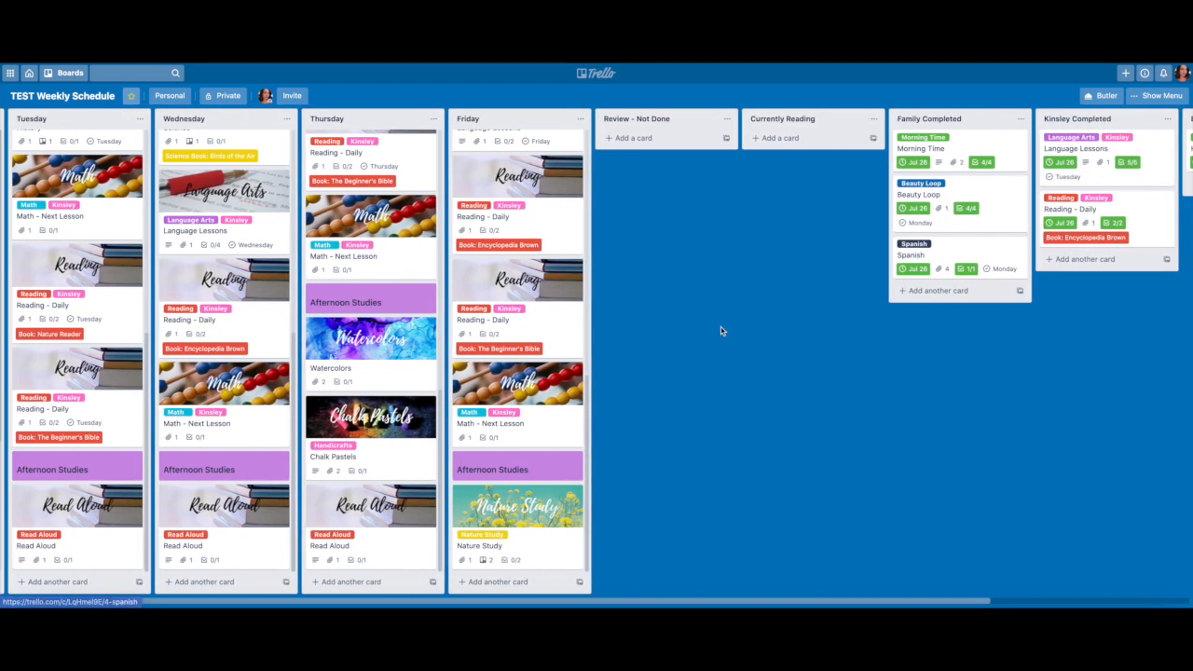
scroll(721, 331, "left", 3)
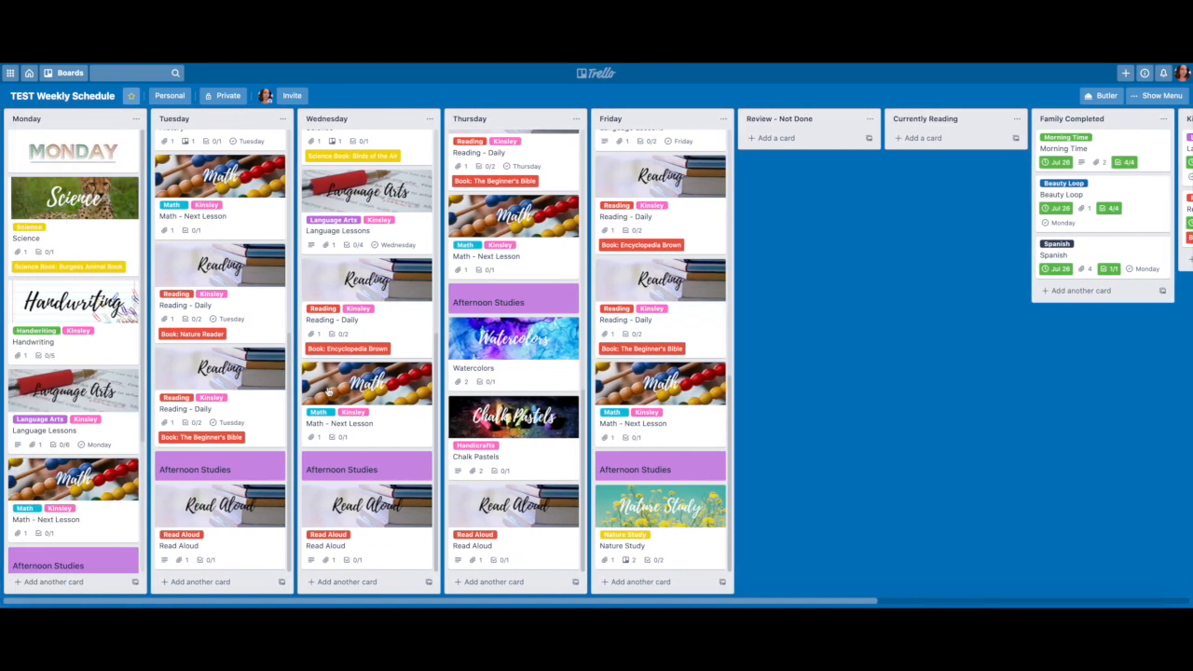
Step: Check off Complete Next Lesson in the Daily Lesson checklist of the Monday Math - Next Lesson card and close the card
left_click(102, 532)
scroll(485, 485, "down", 2)
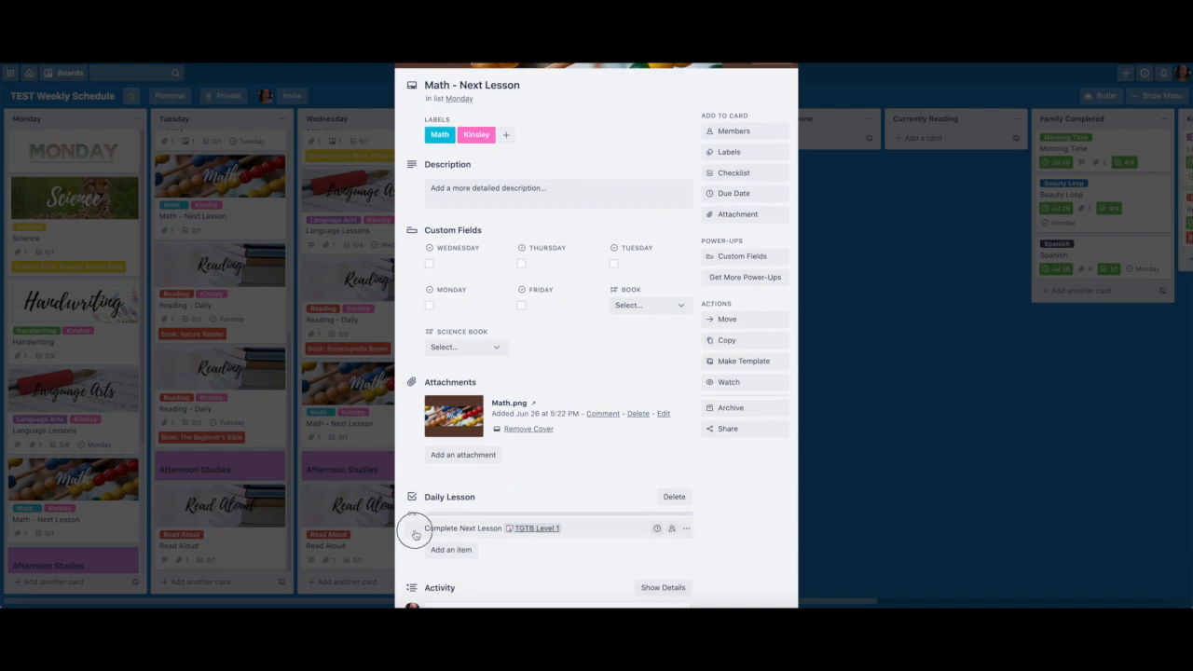
left_click(416, 534)
scroll(606, 326, "up", 3)
left_click(786, 101)
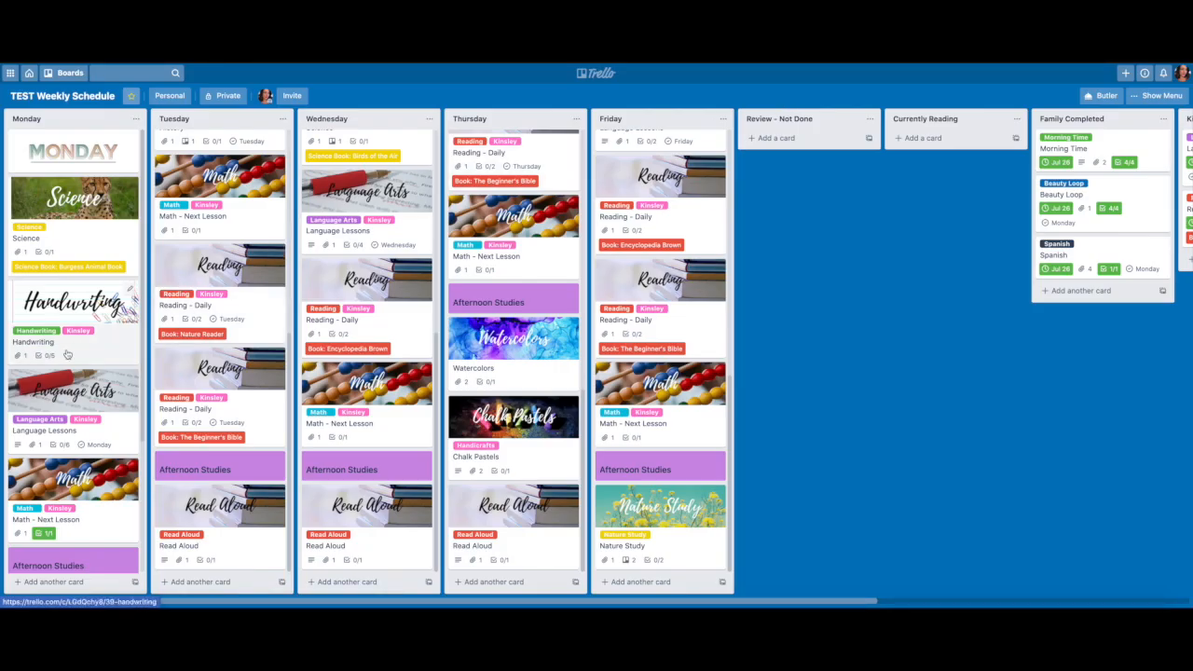
Step: Open the board's Butler calendar commands to review the scheduled moves from each weekday list to Review - Not Done
scroll(91, 476, "down", 2)
scroll(91, 475, "up", 2)
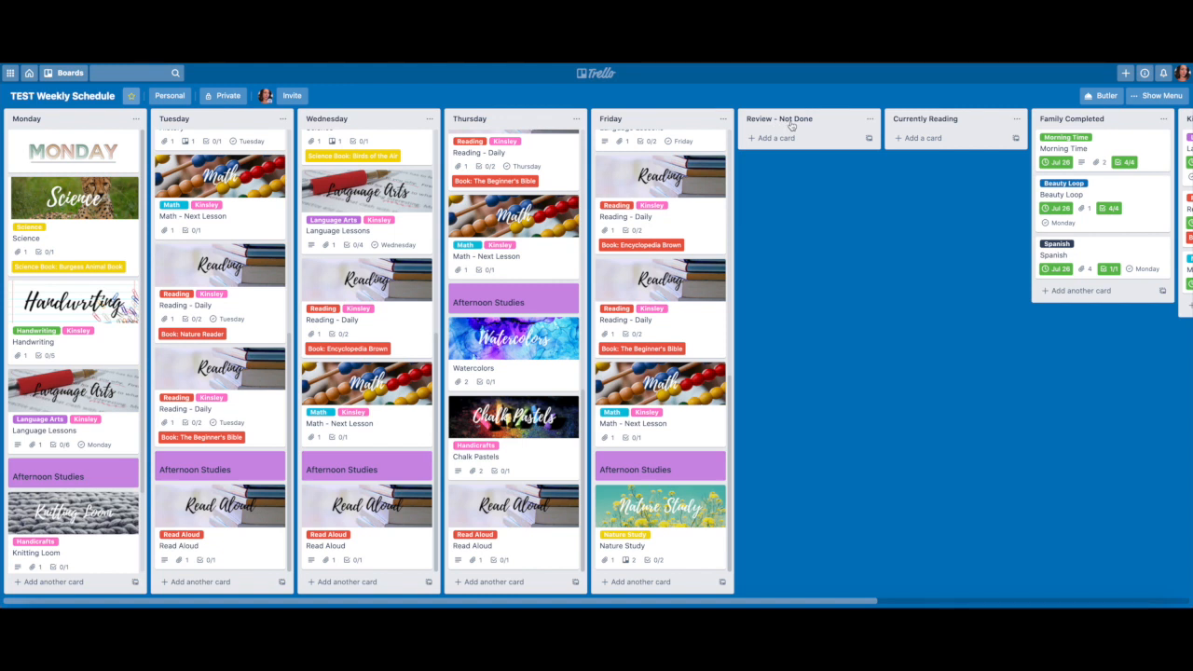
left_click(1105, 97)
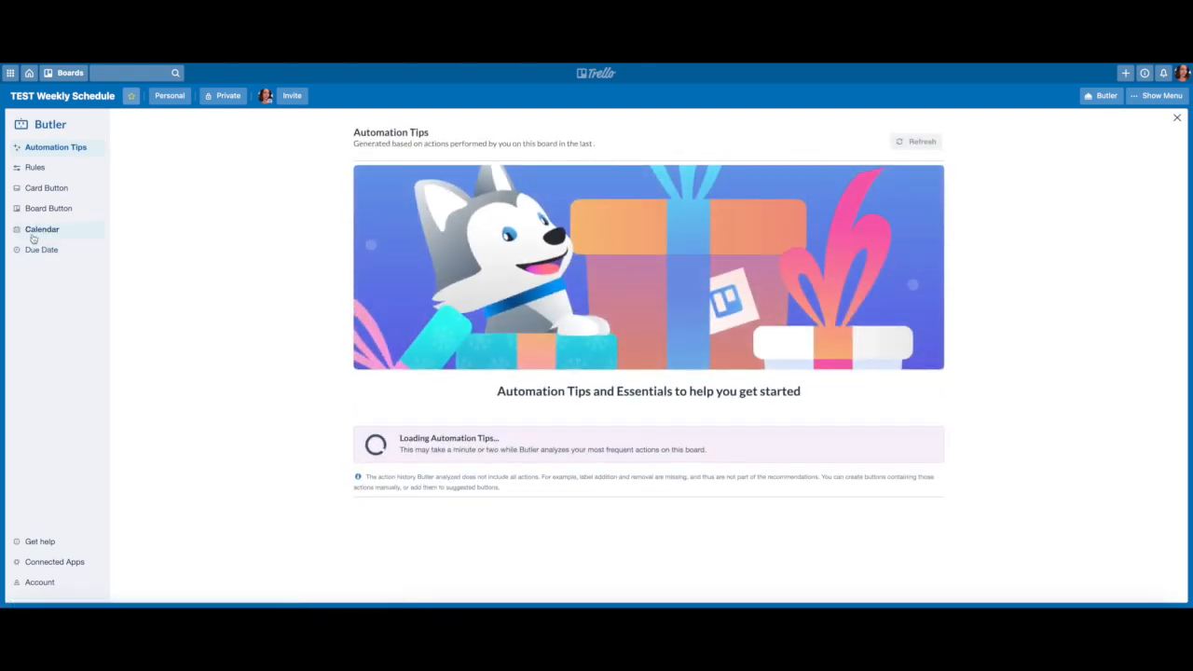
left_click(38, 231)
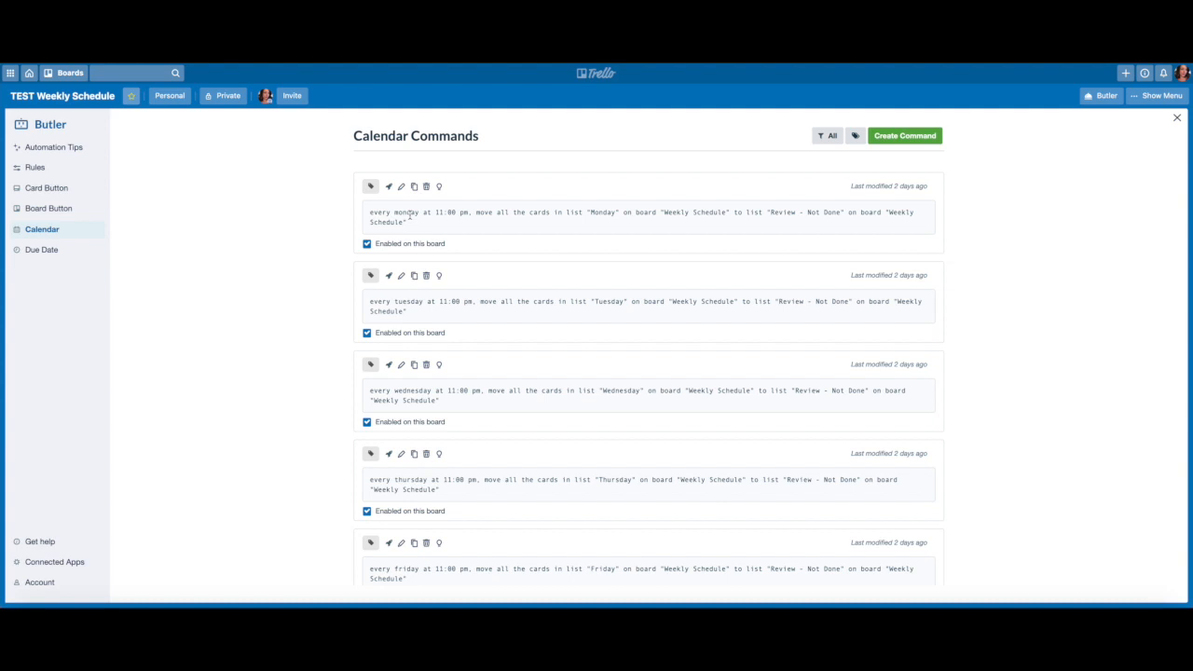
Step: Look through the remaining weekday and record-keeping calendar commands on the TEST Weekly Schedule board and close Butler
scroll(484, 316, "down", 1)
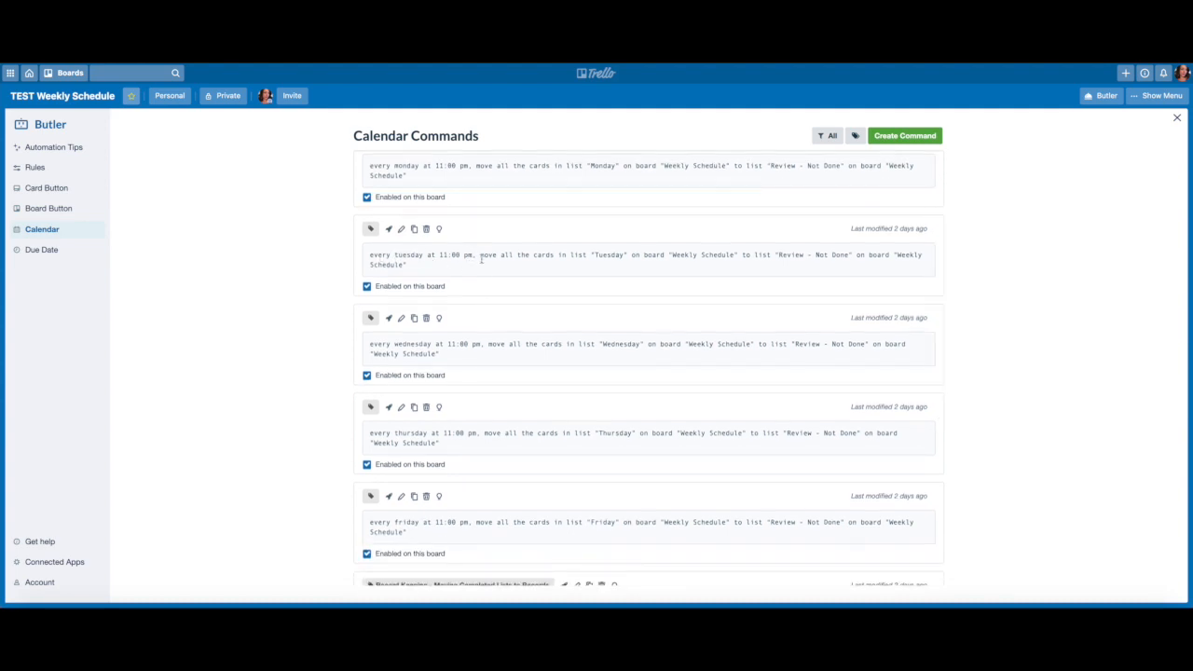
scroll(520, 269, "down", 2)
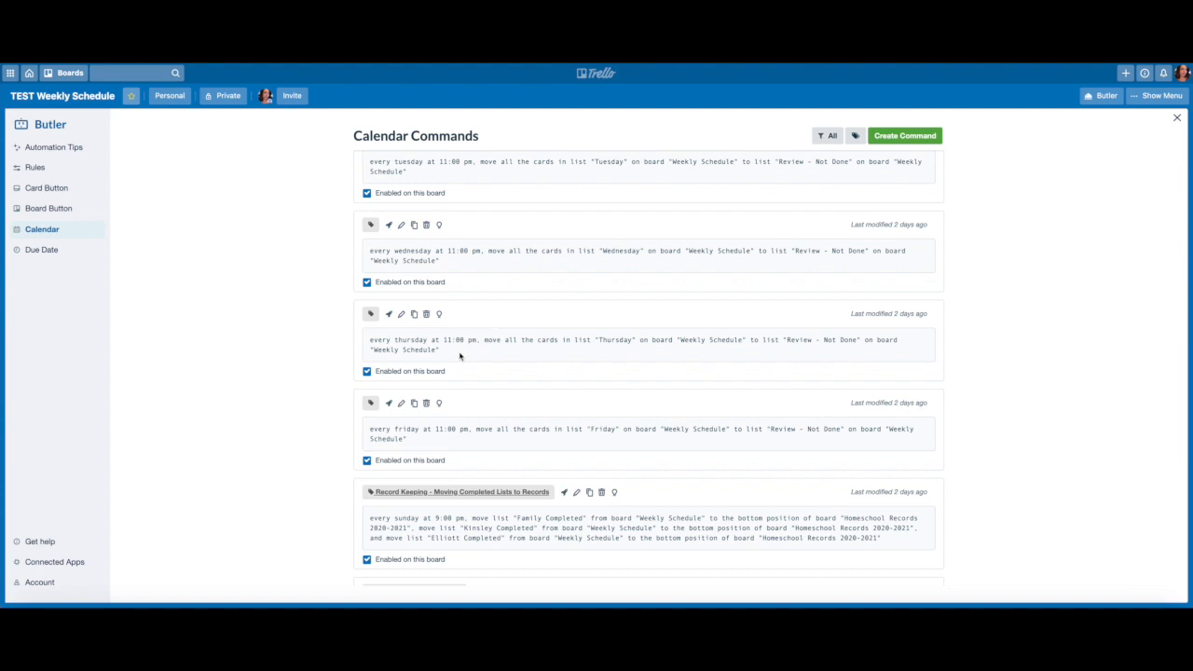
scroll(462, 352, "up", 3)
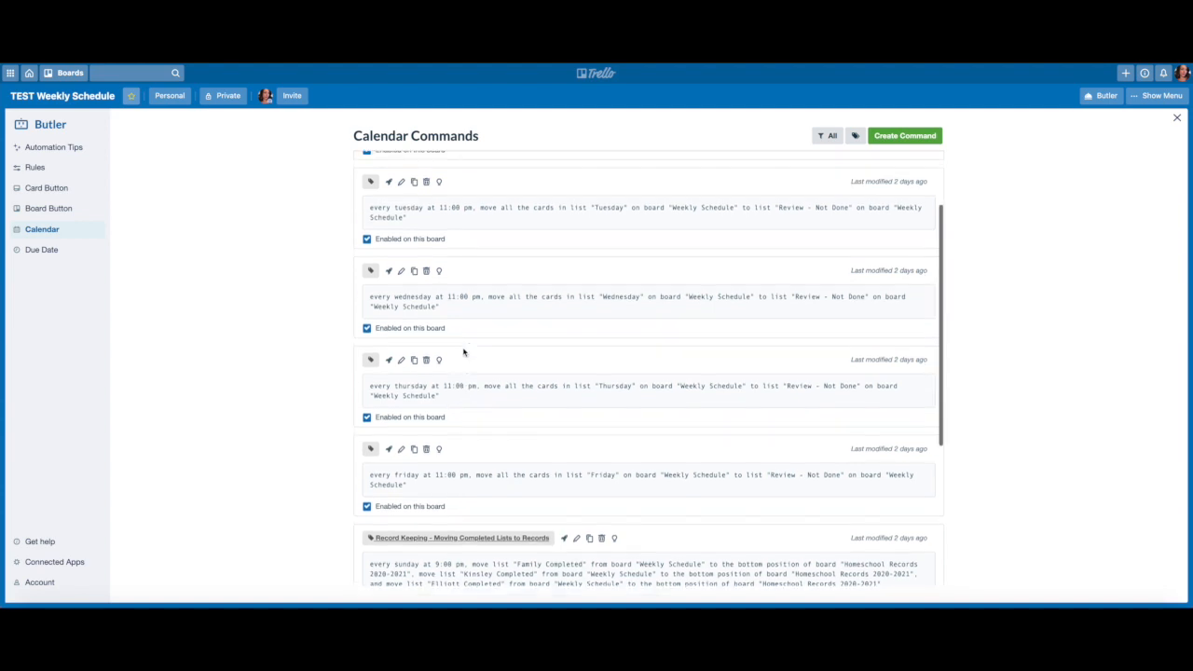
left_click(1176, 117)
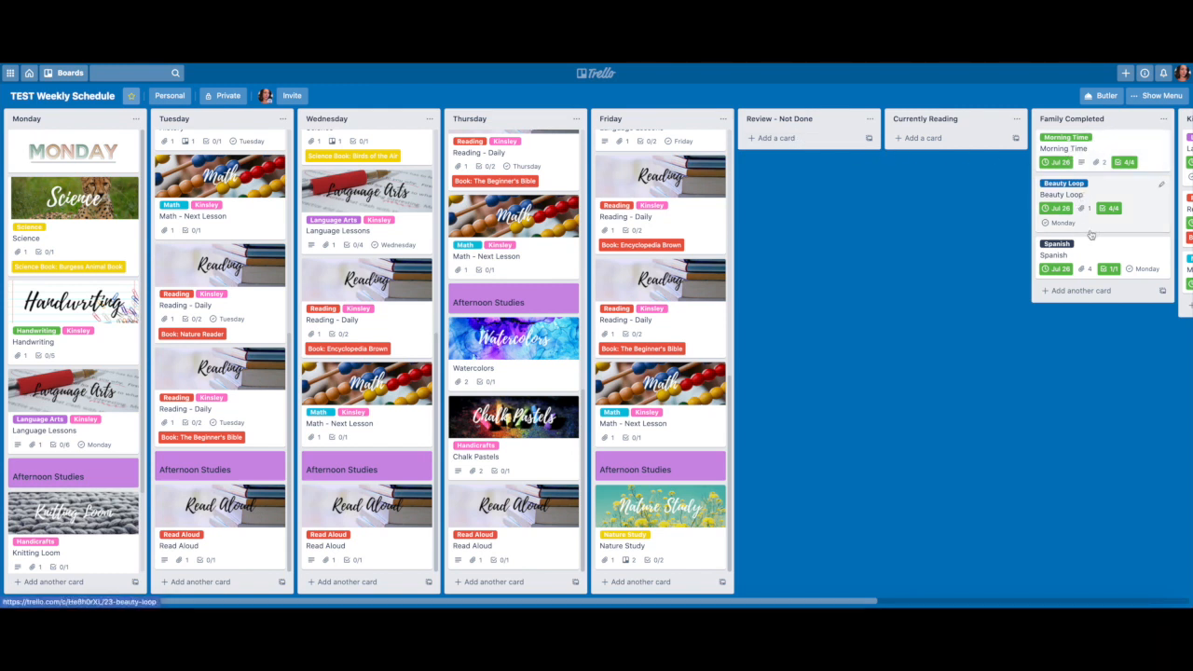
Step: View the family's and both children's completed lists on the TEST Weekly Schedule board
scroll(1083, 235, "right", 3)
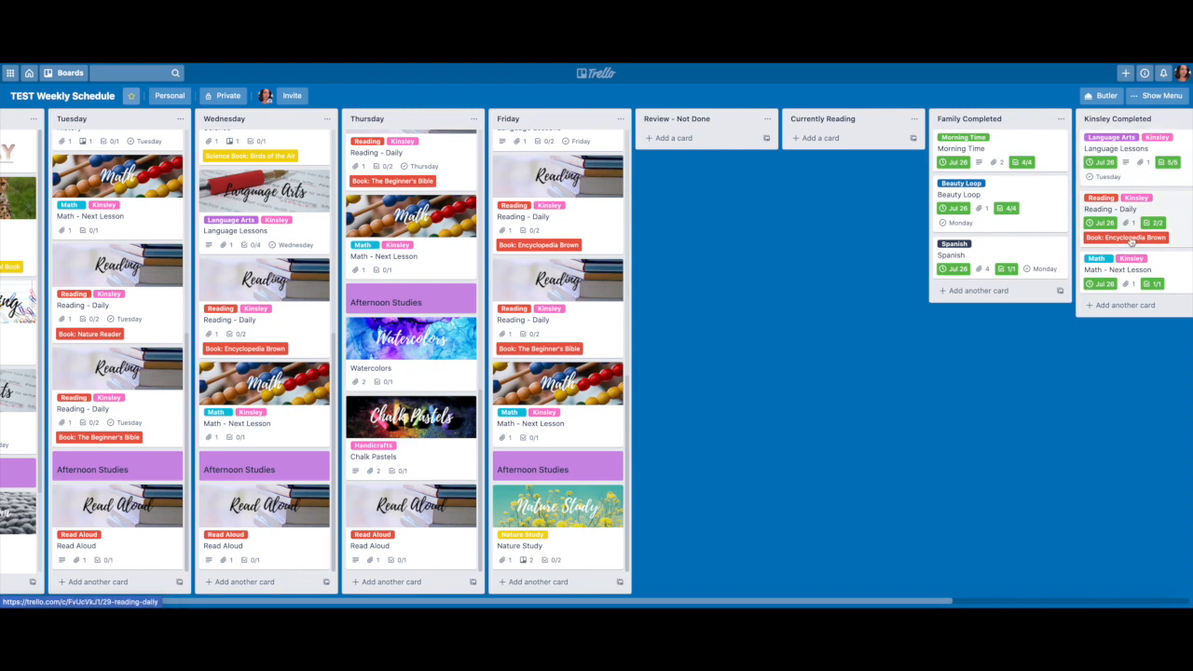
scroll(1128, 364, "right", 3)
scroll(1128, 366, "right", 3)
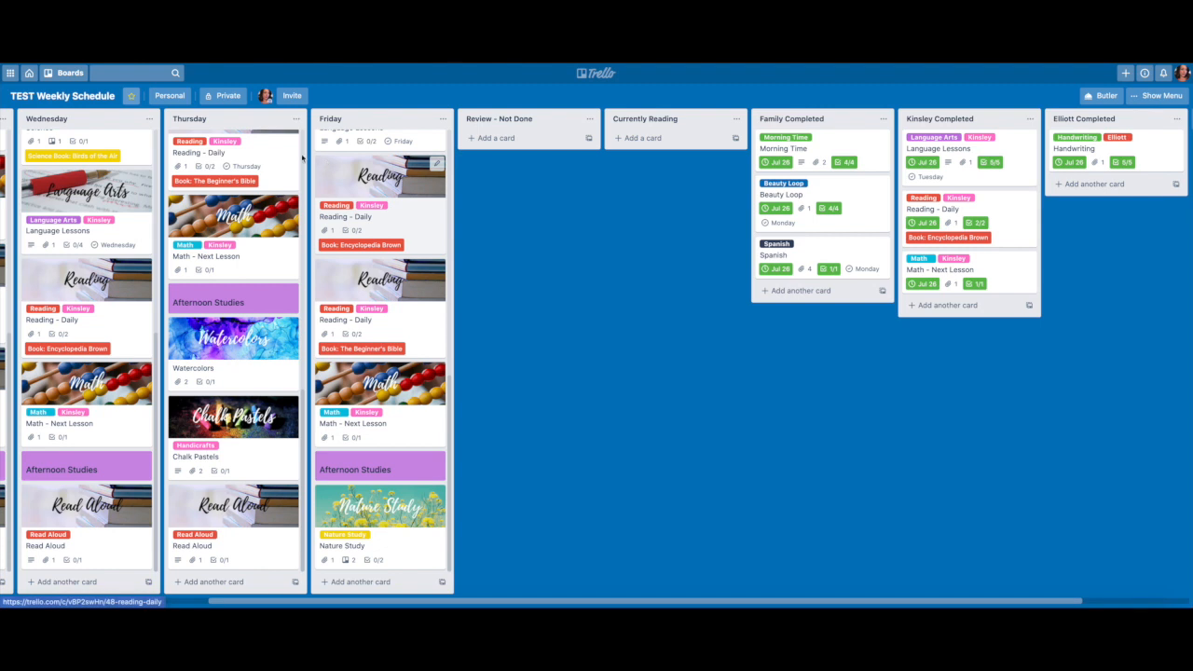
Step: Find and open the Homeschool Records 2020-2021 board among the personal boards
left_click(68, 80)
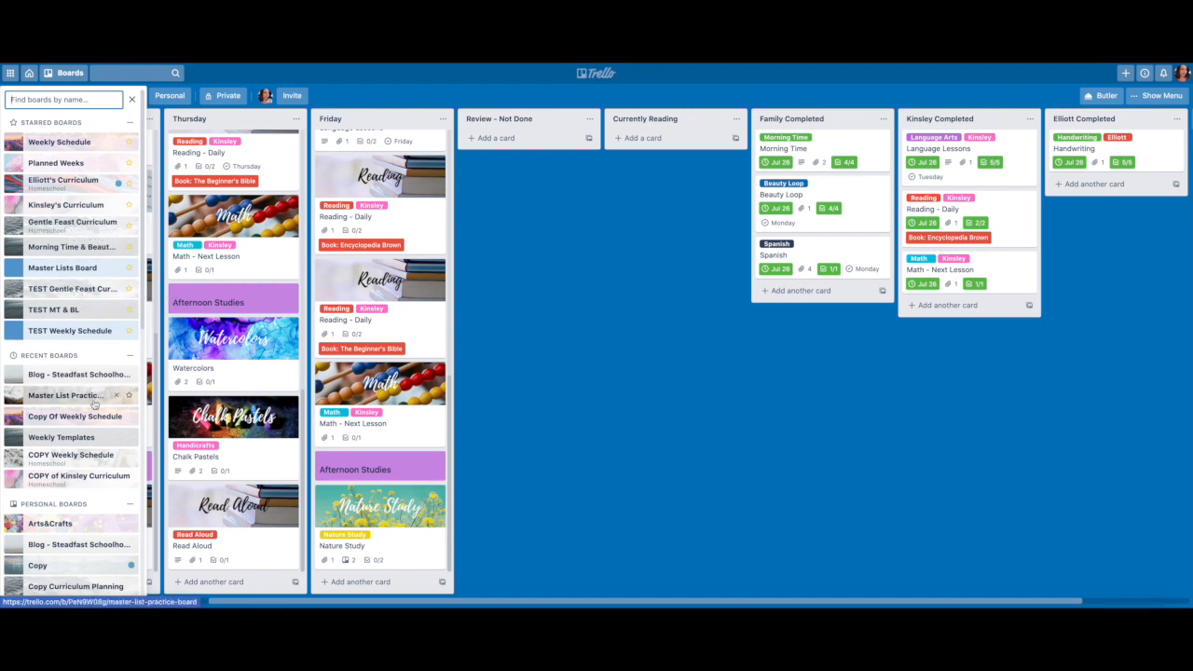
scroll(93, 403, "down", 1)
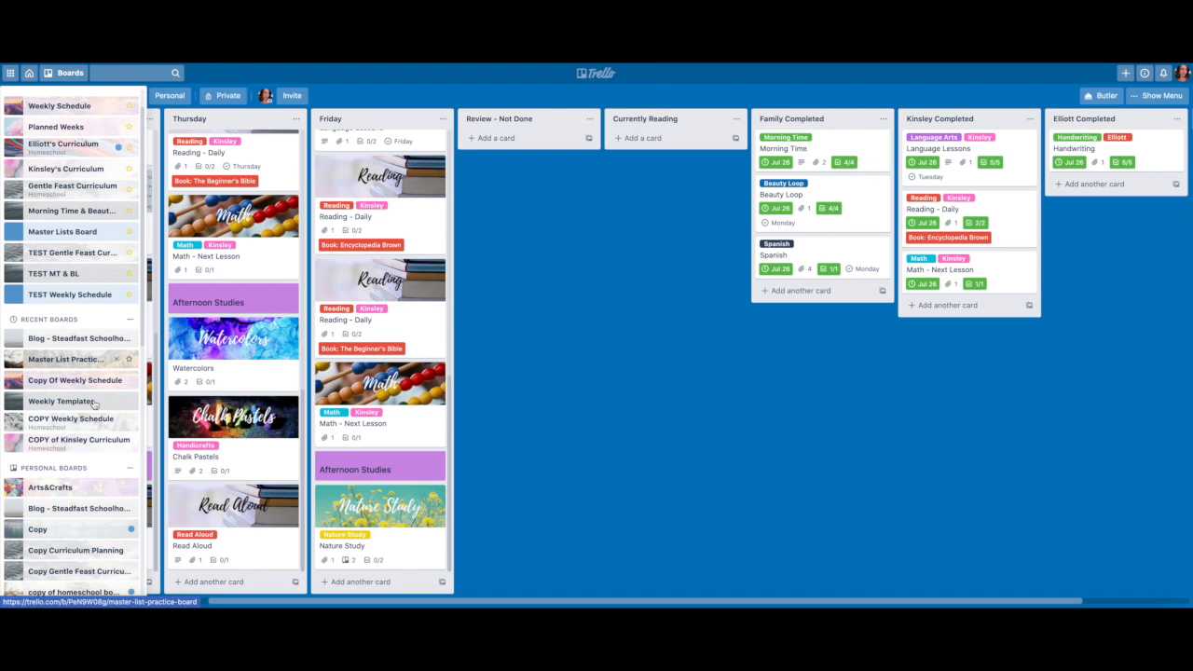
scroll(94, 404, "down", 6)
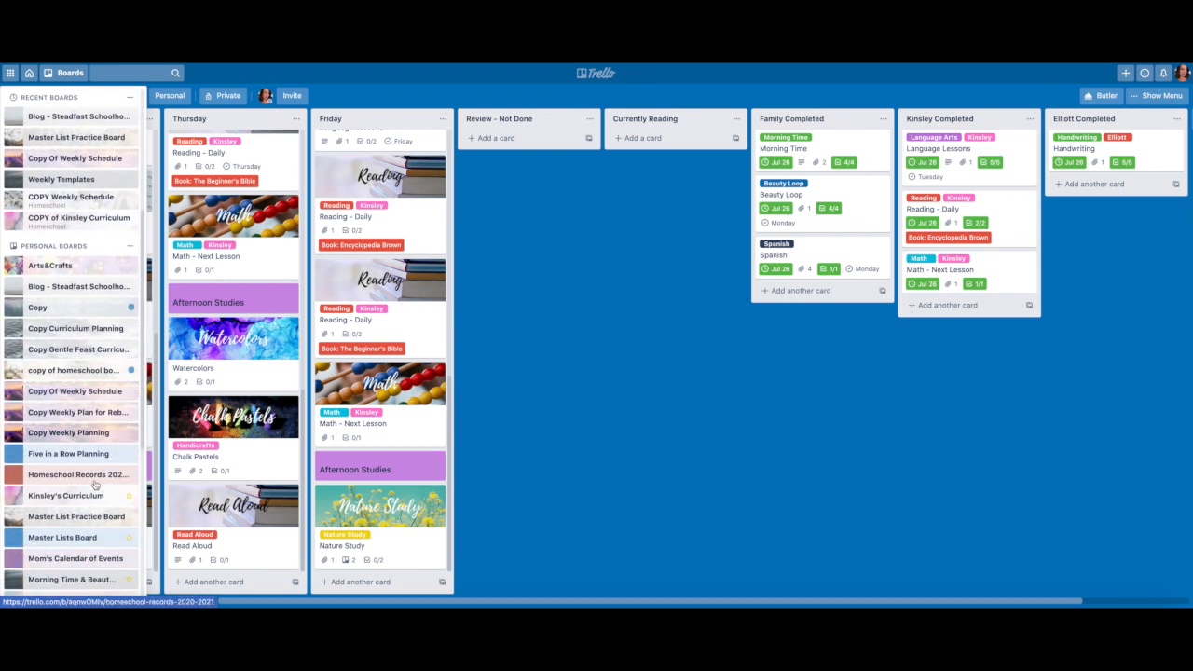
left_click(94, 484)
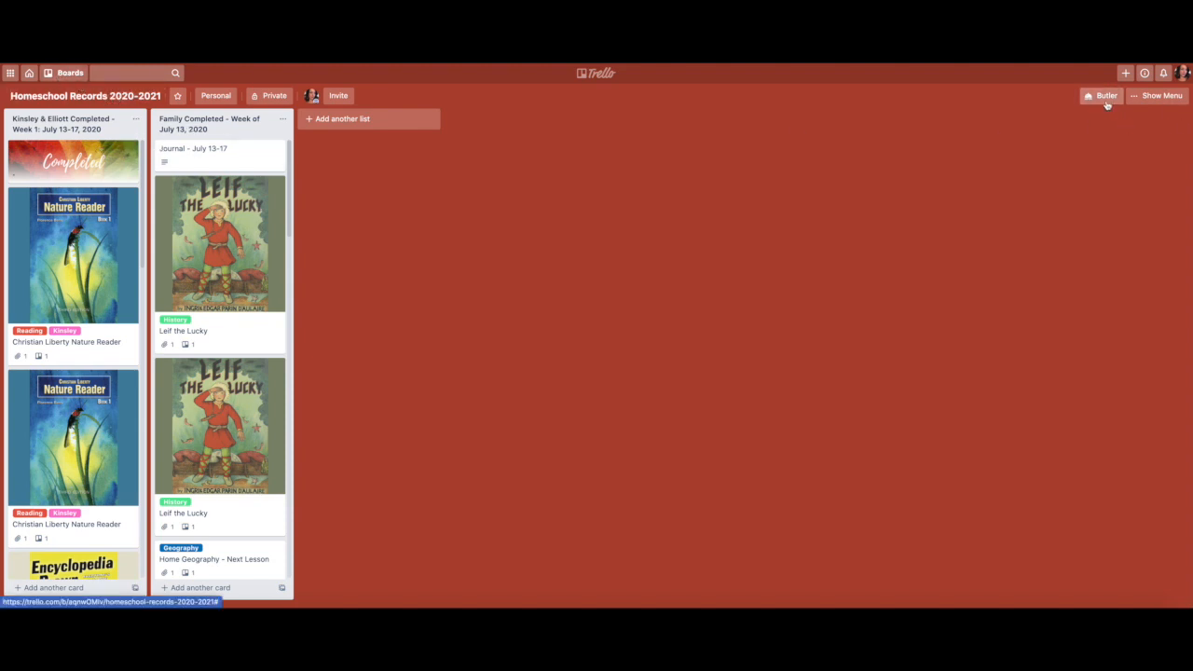
Step: Open the records board's Butler calendar commands and view the command tag options for the Friday command without assigning one
left_click(1104, 97)
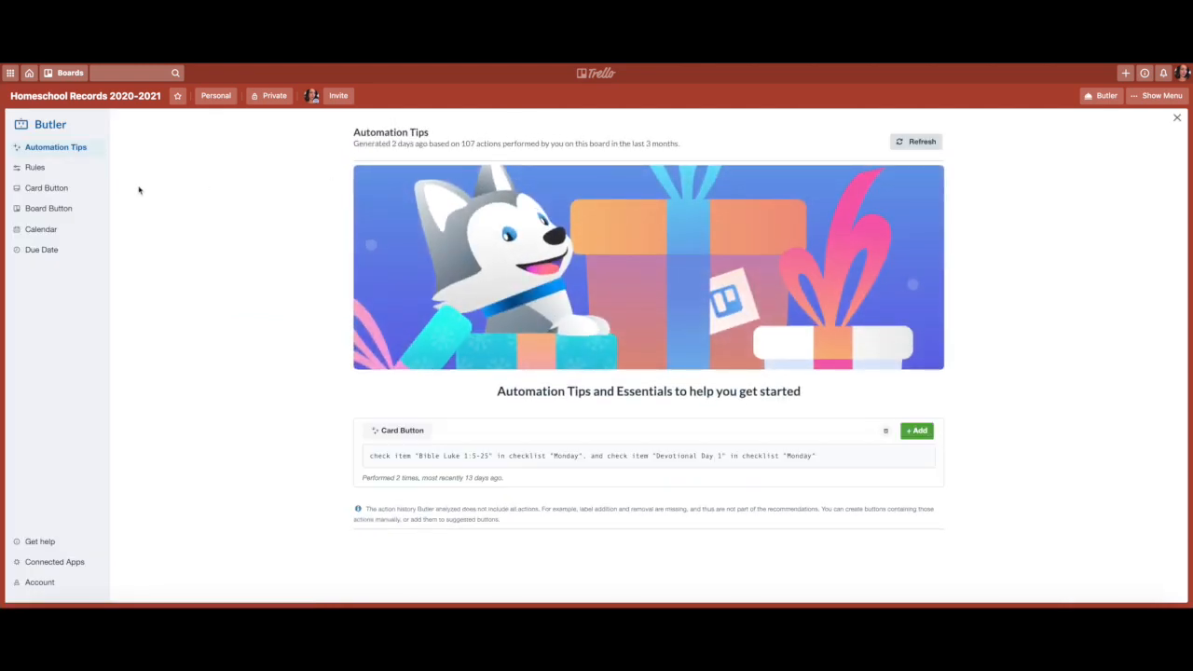
left_click(41, 230)
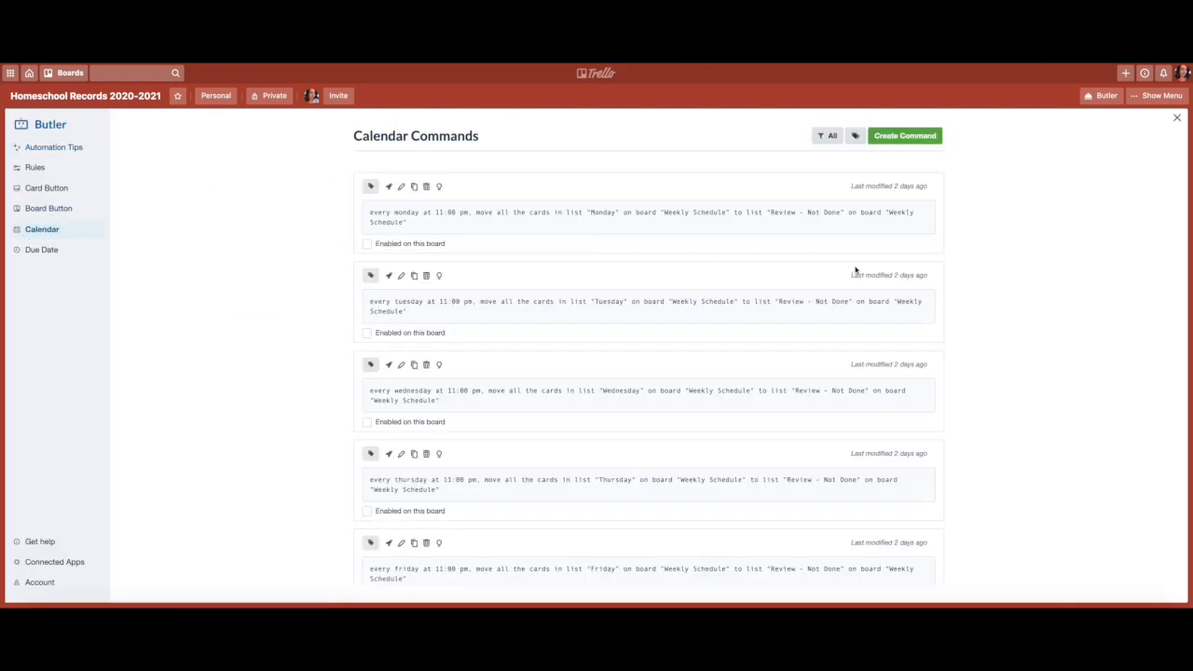
scroll(836, 346, "down", 4)
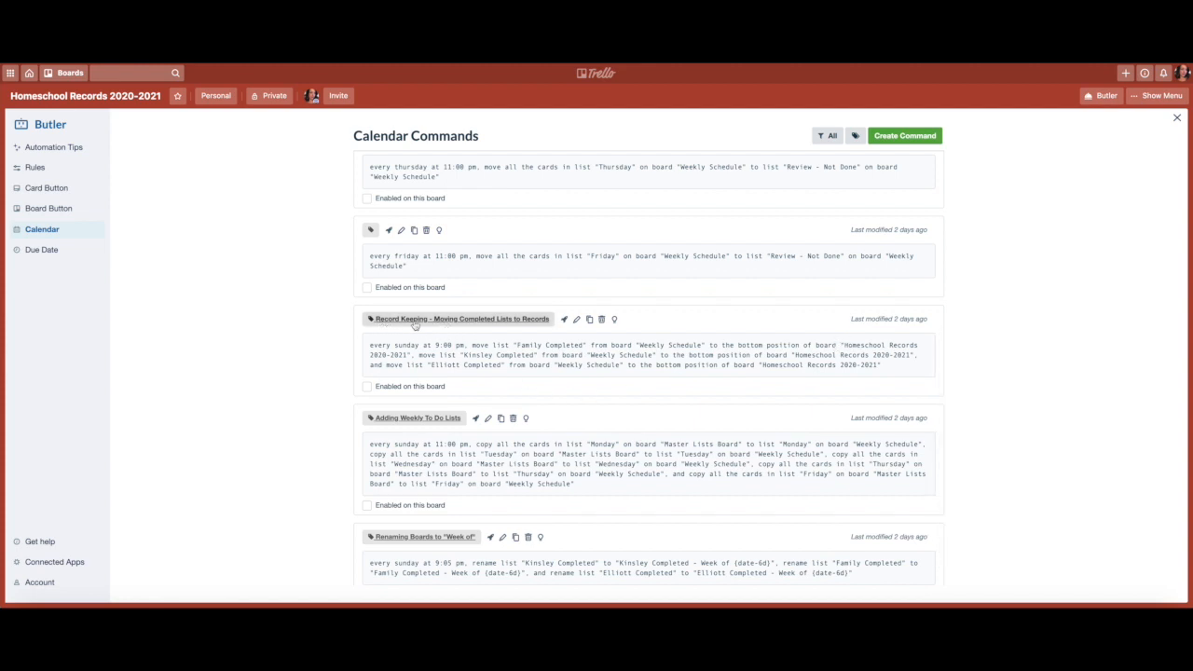
left_click(371, 231)
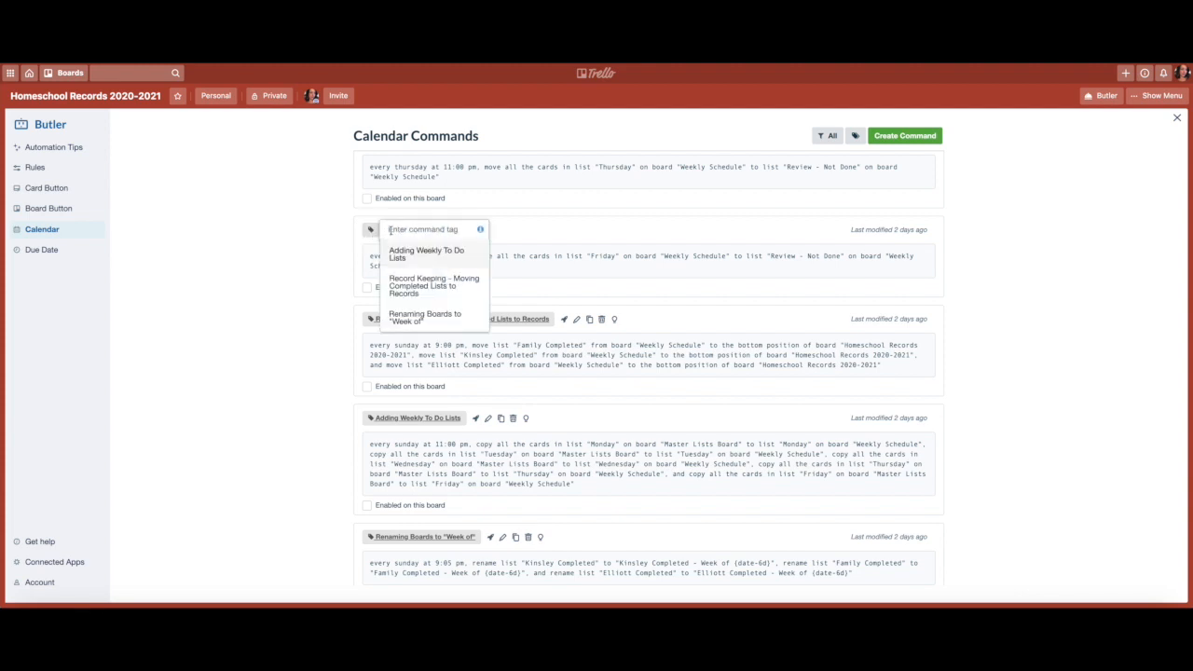
left_click(607, 235)
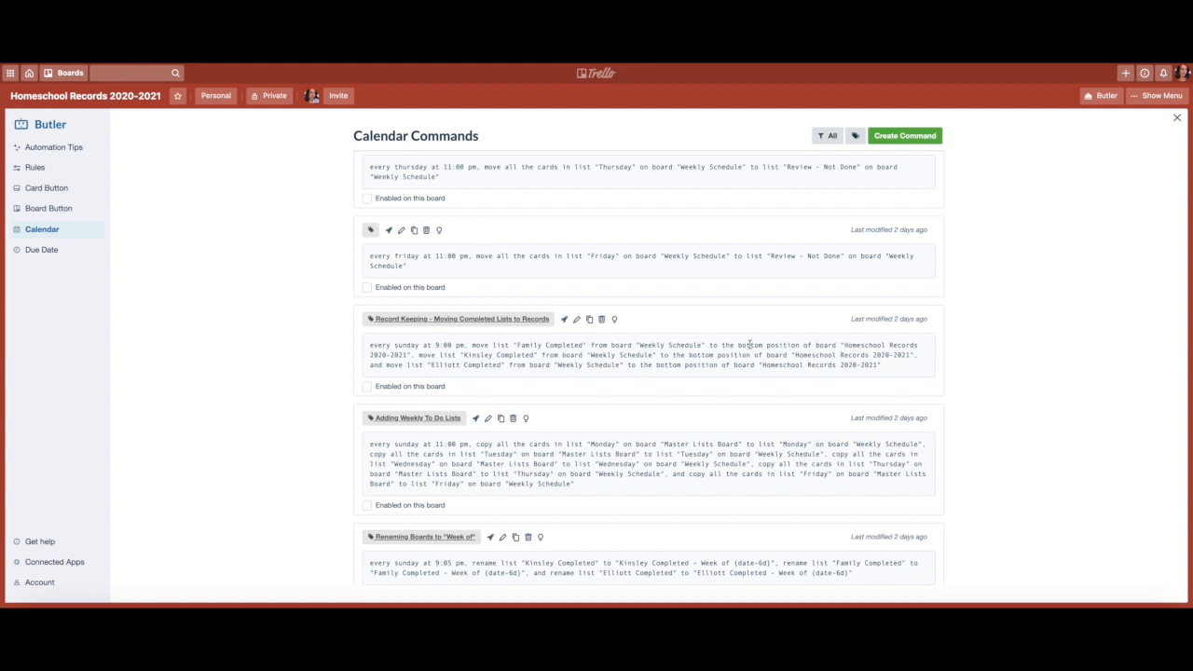
Step: Examine the Renaming Boards to "Week of" calendar command, highlight its {date-6d} variable, and close Butler
scroll(873, 349, "down", 1)
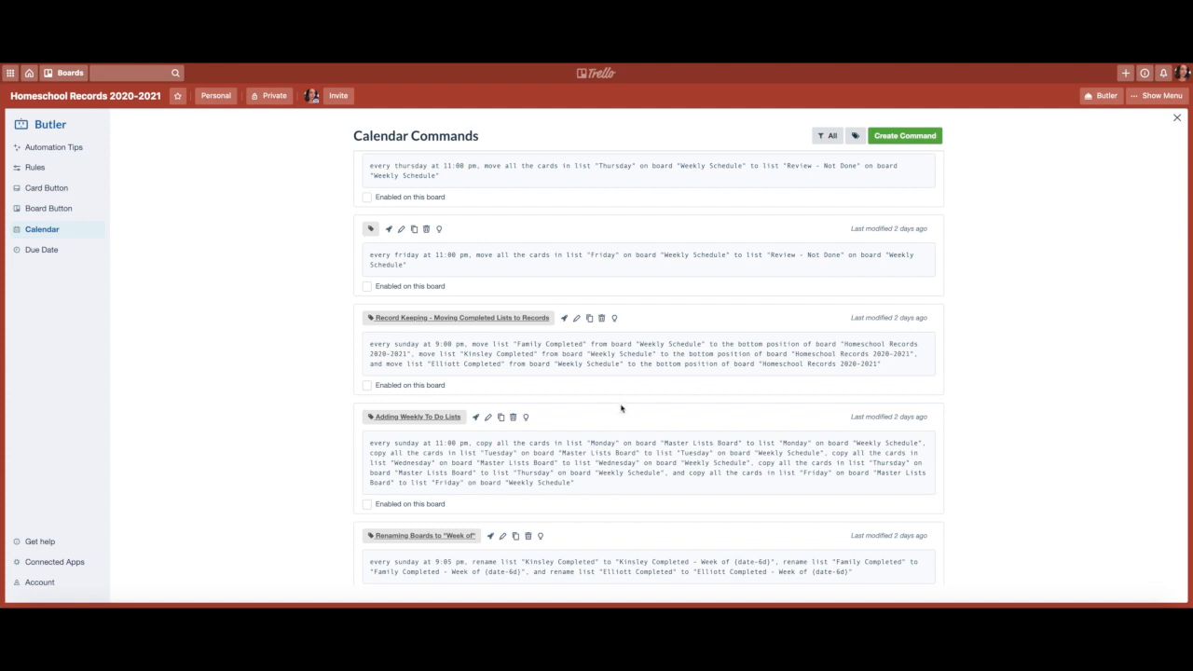
scroll(621, 408, "down", 1)
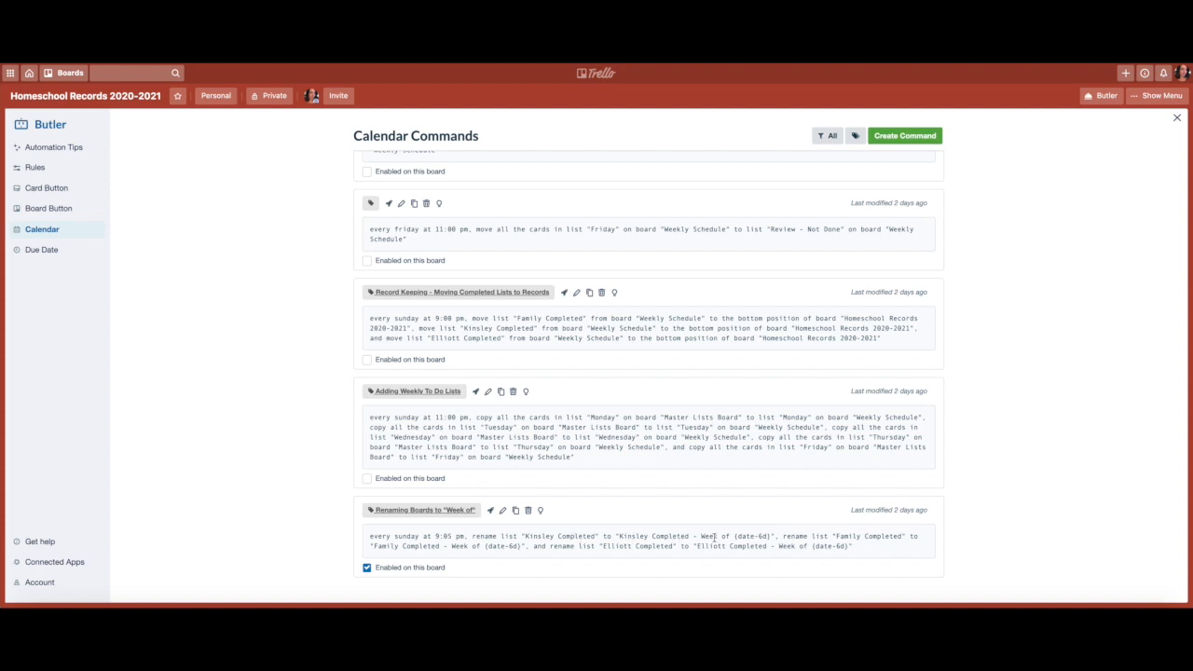
left_click_drag(734, 538, 770, 538)
left_click(784, 537)
mouse_move(485, 547)
left_mouse_down()
mouse_move(520, 548)
mouse_move(485, 548)
left_mouse_up()
left_click(1063, 523)
left_click(1176, 118)
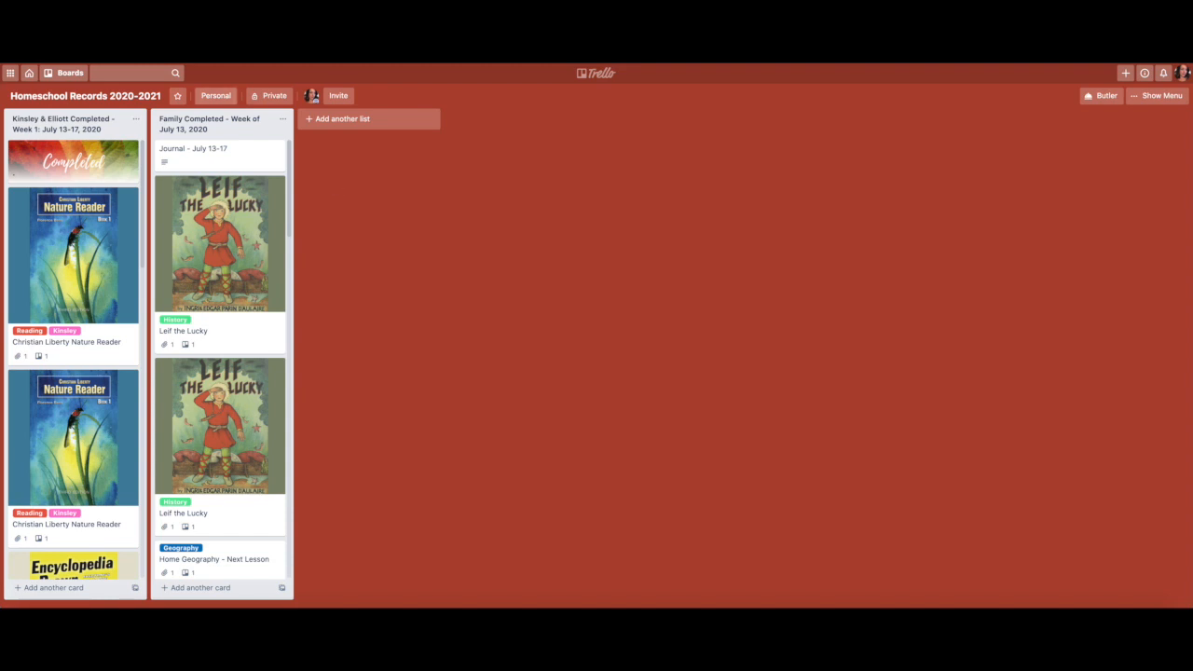
Step: Open the Weekly Schedule board and look through the cards in its Currently Reading and completed lists
left_click(69, 77)
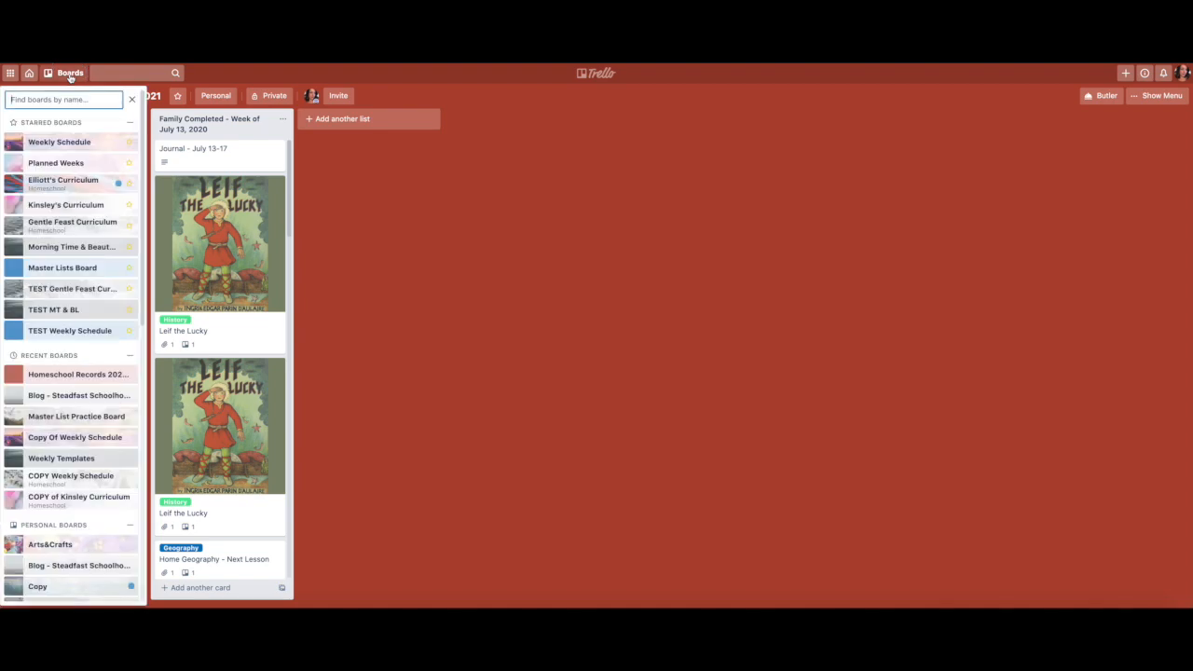
left_click(63, 144)
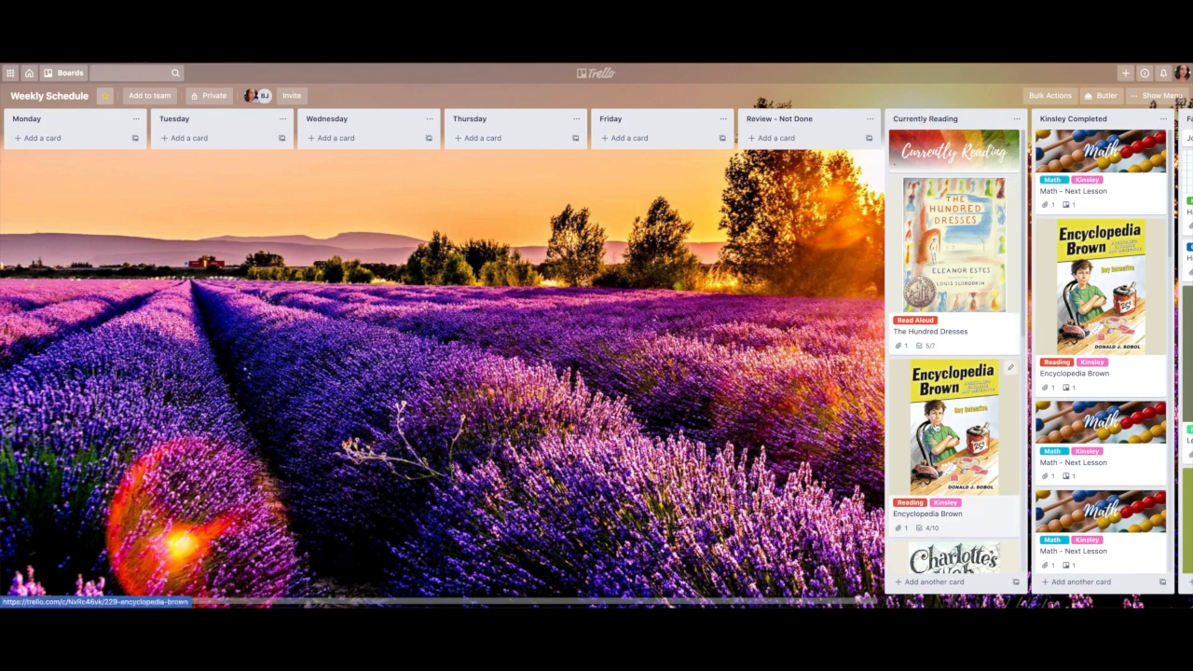
scroll(937, 424, "down", 5)
scroll(951, 466, "up", 5)
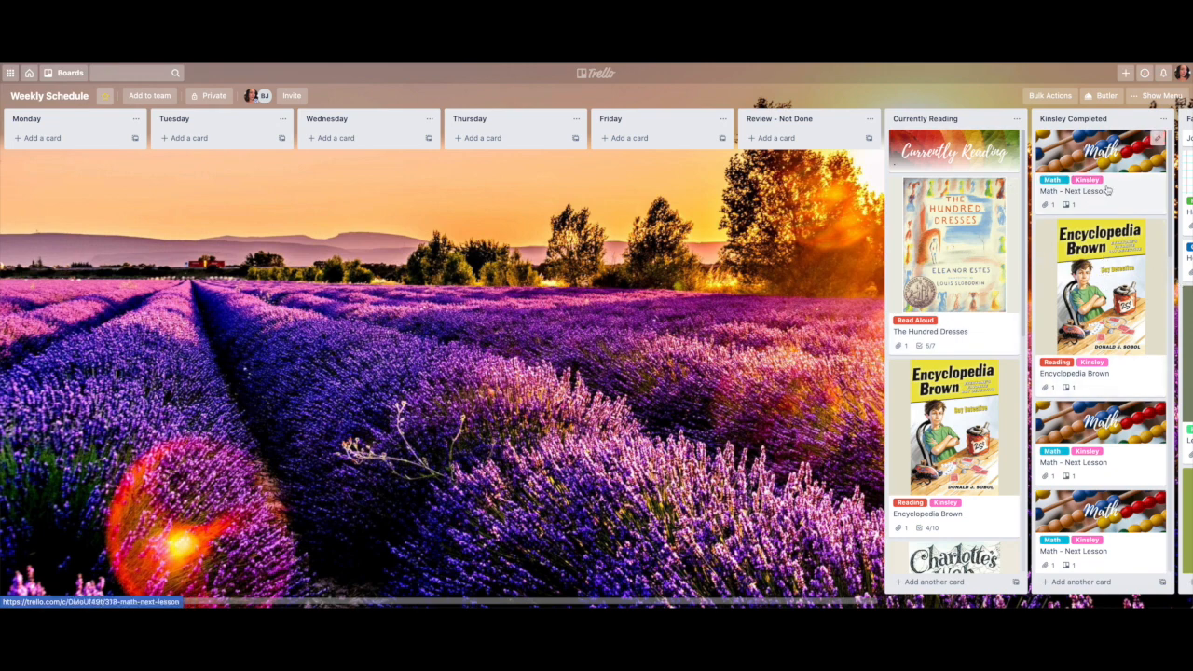
scroll(1107, 190, "right", 5)
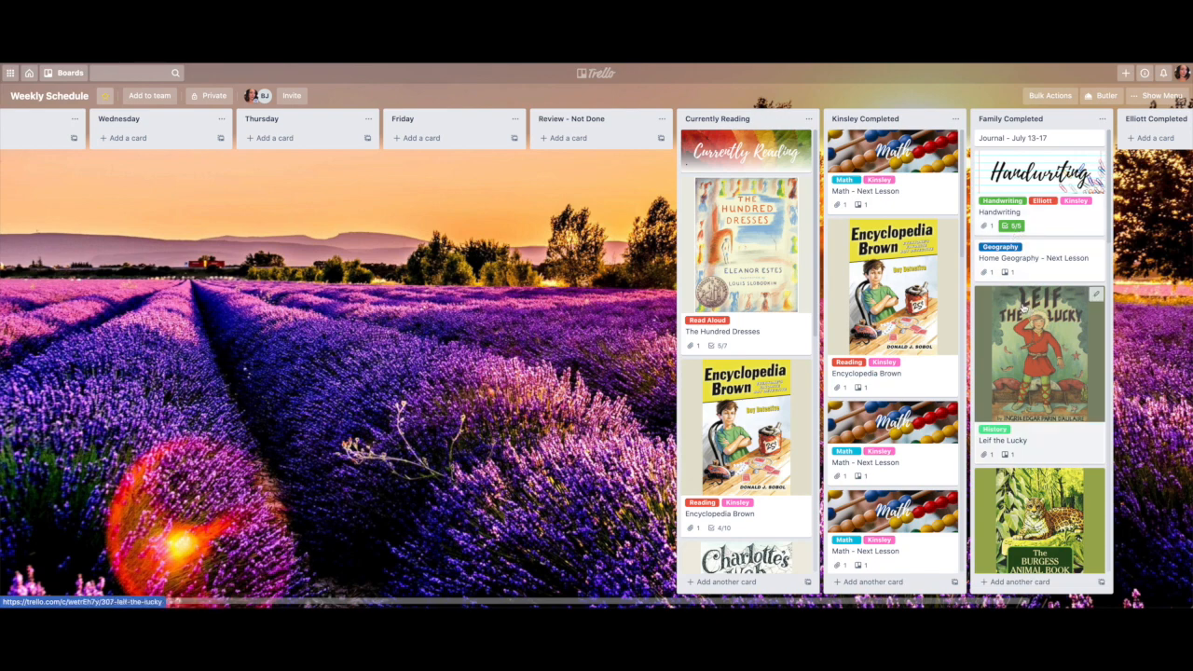
scroll(1025, 312, "down", 5)
scroll(1034, 317, "up", 4)
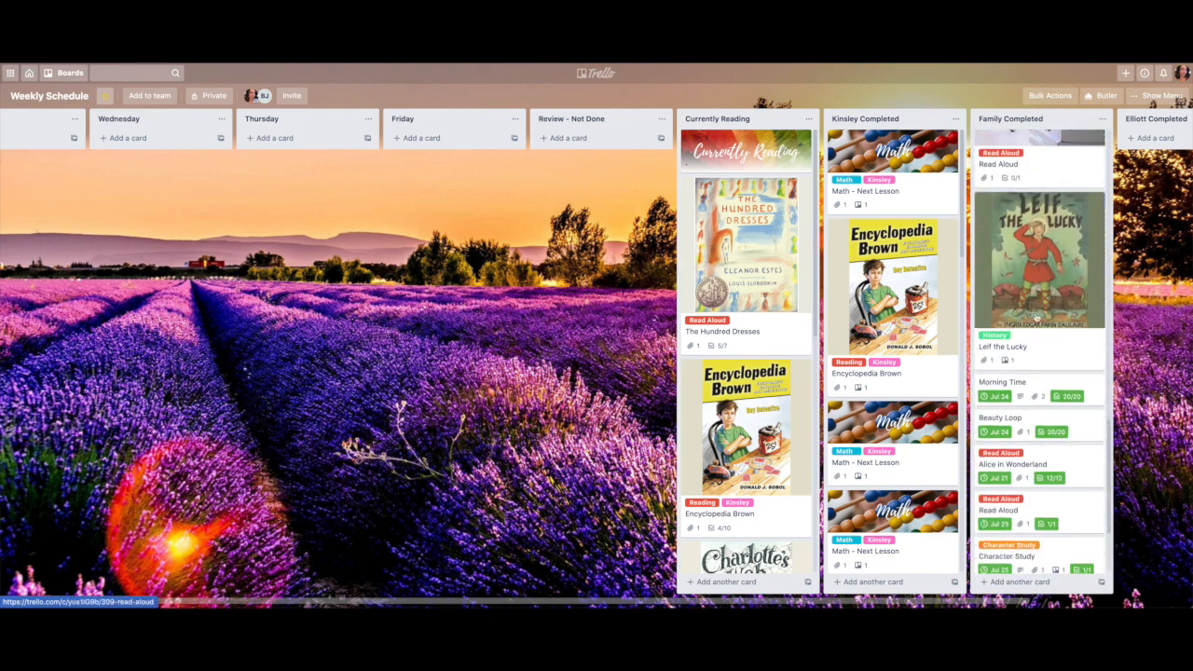
scroll(1037, 317, "down", 3)
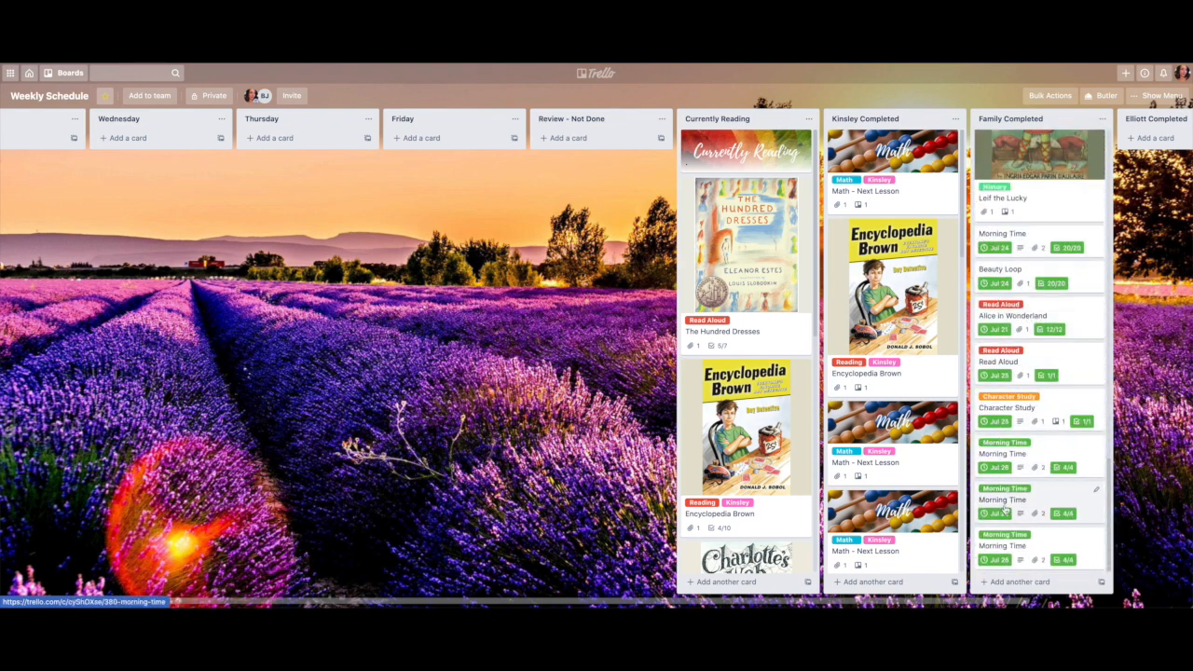
scroll(941, 447, "down", 10)
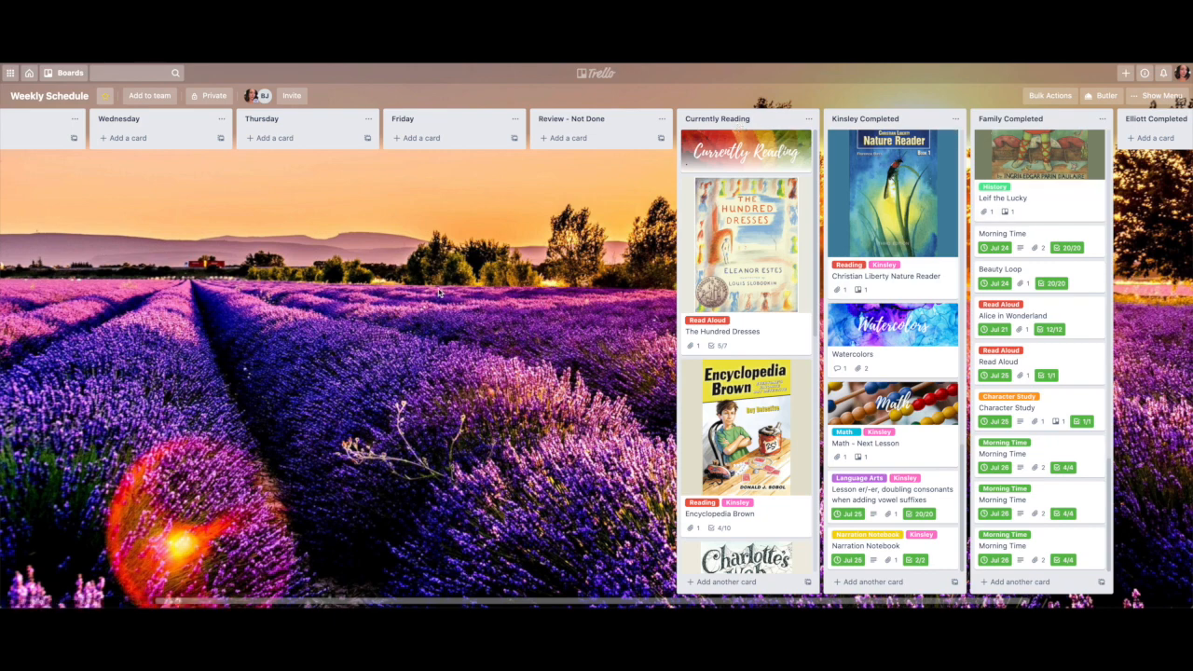
Step: Open the Weekly Schedule board's Butler calendar commands and find the Record Keeping and Adding Weekly To Do Lists commands
scroll(441, 293, "left", 5)
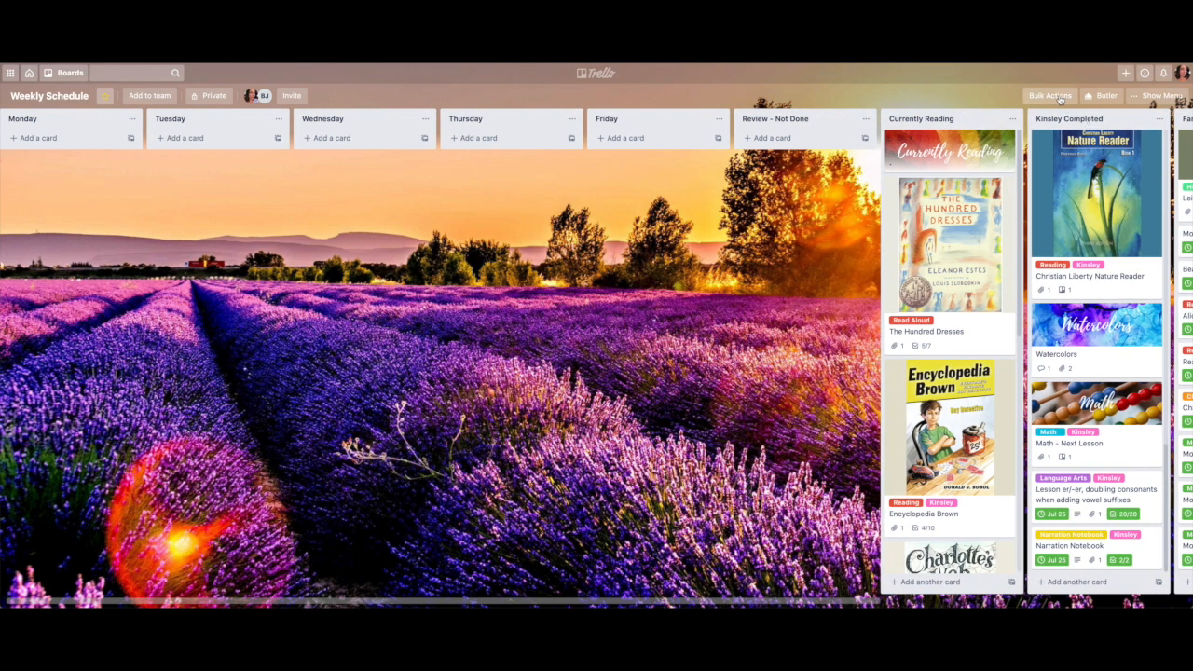
left_click(1060, 99)
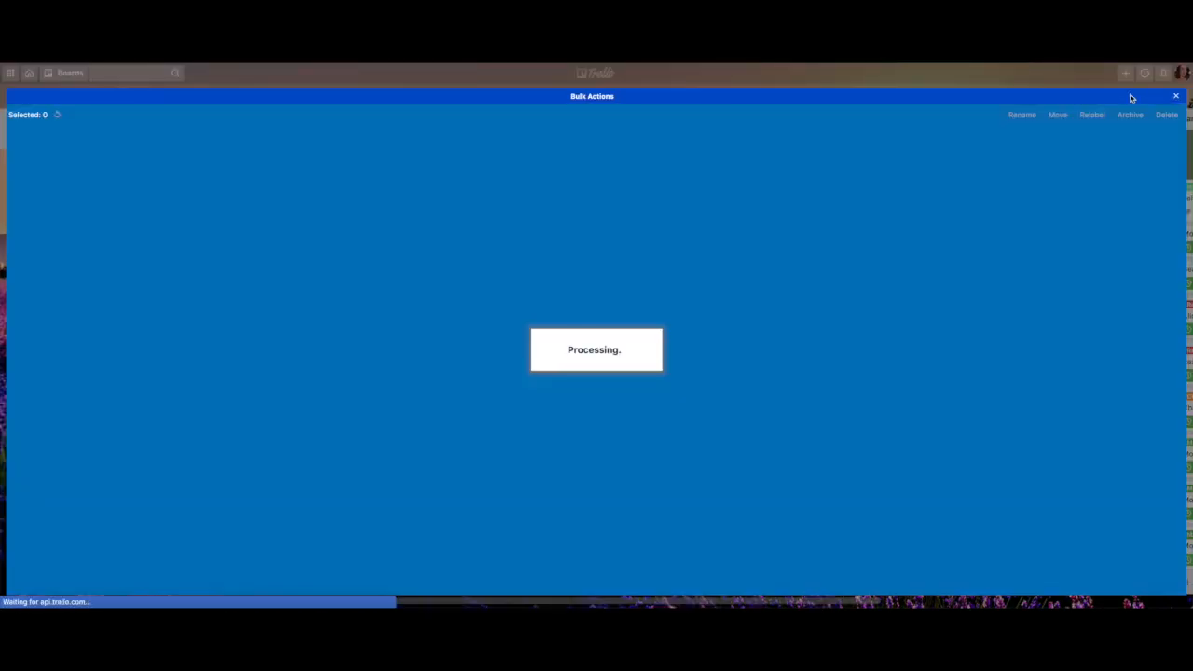
left_click(1175, 97)
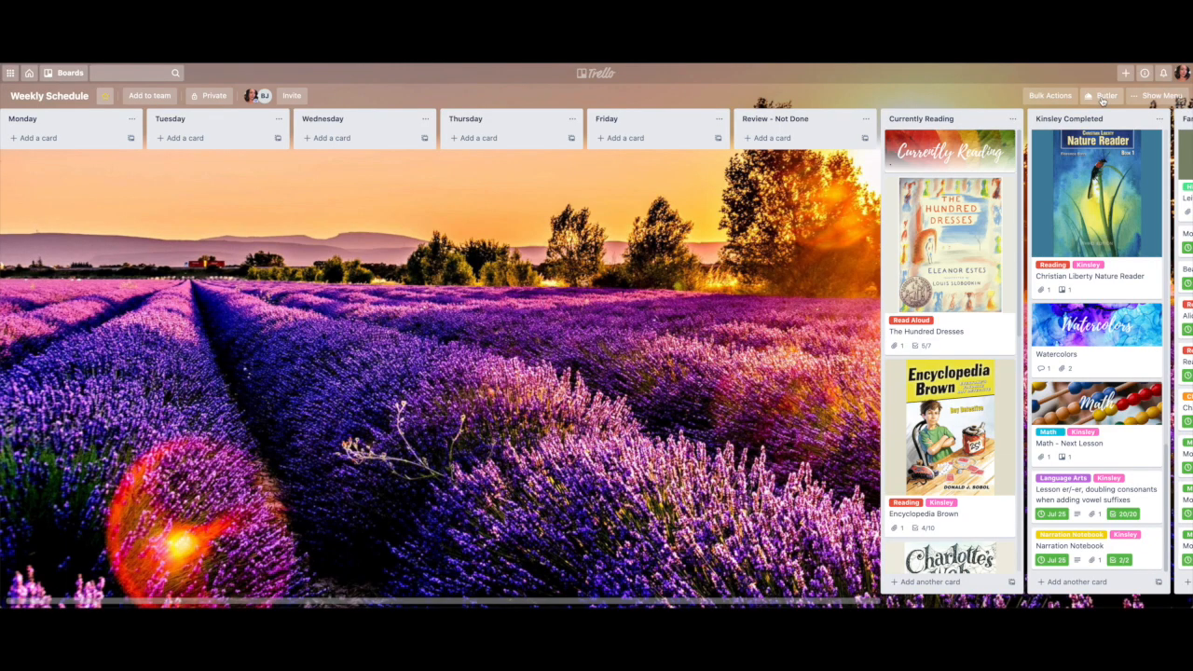
left_click(1102, 97)
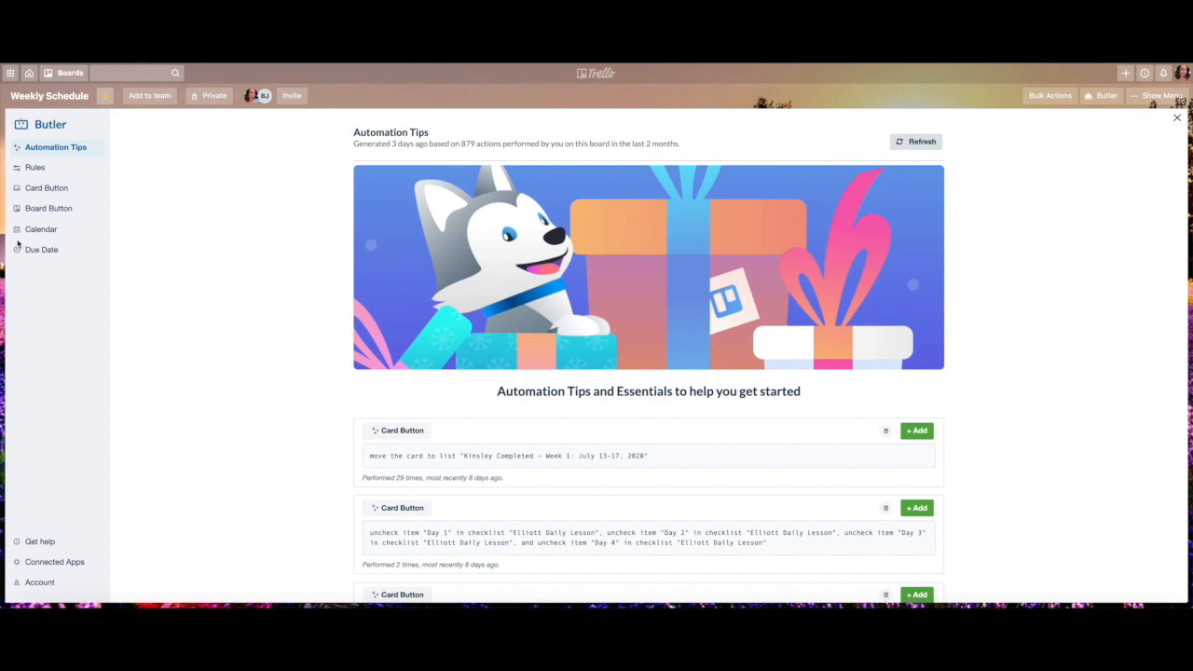
left_click(29, 235)
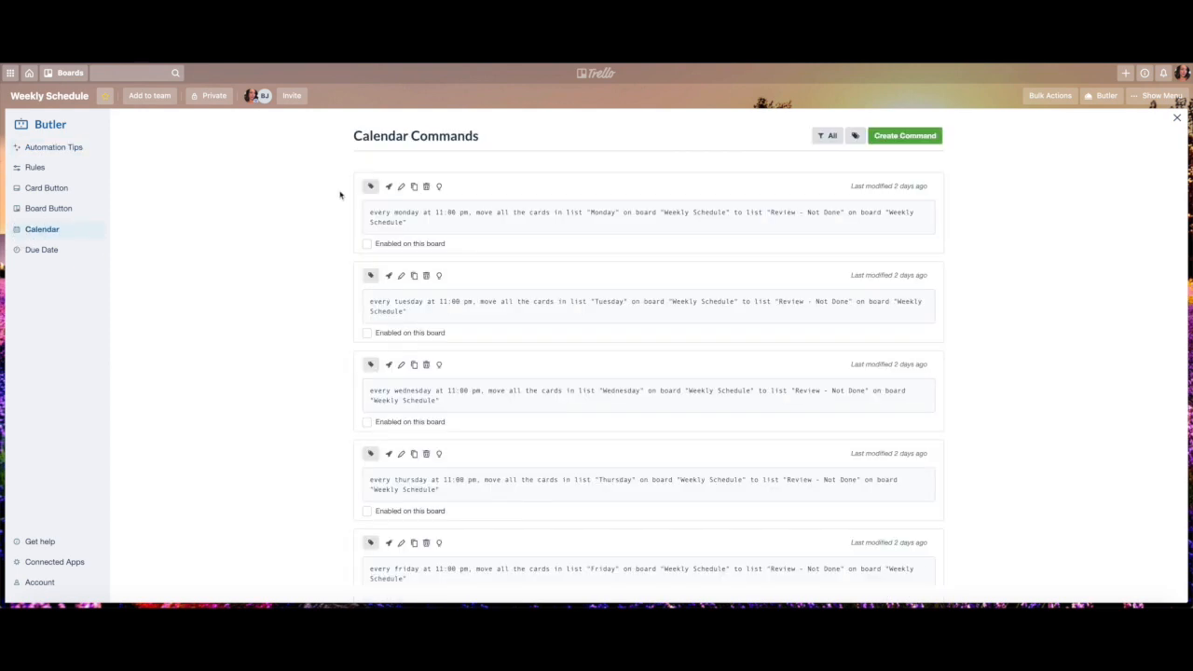
scroll(456, 286, "down", 3)
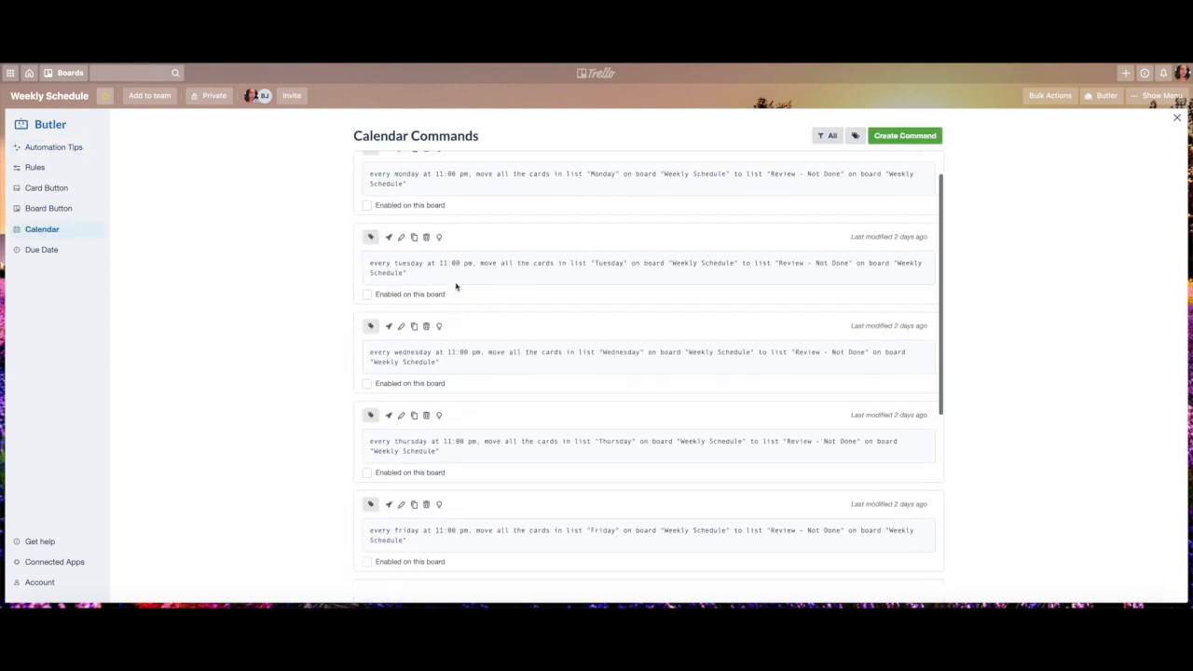
scroll(456, 286, "down", 1)
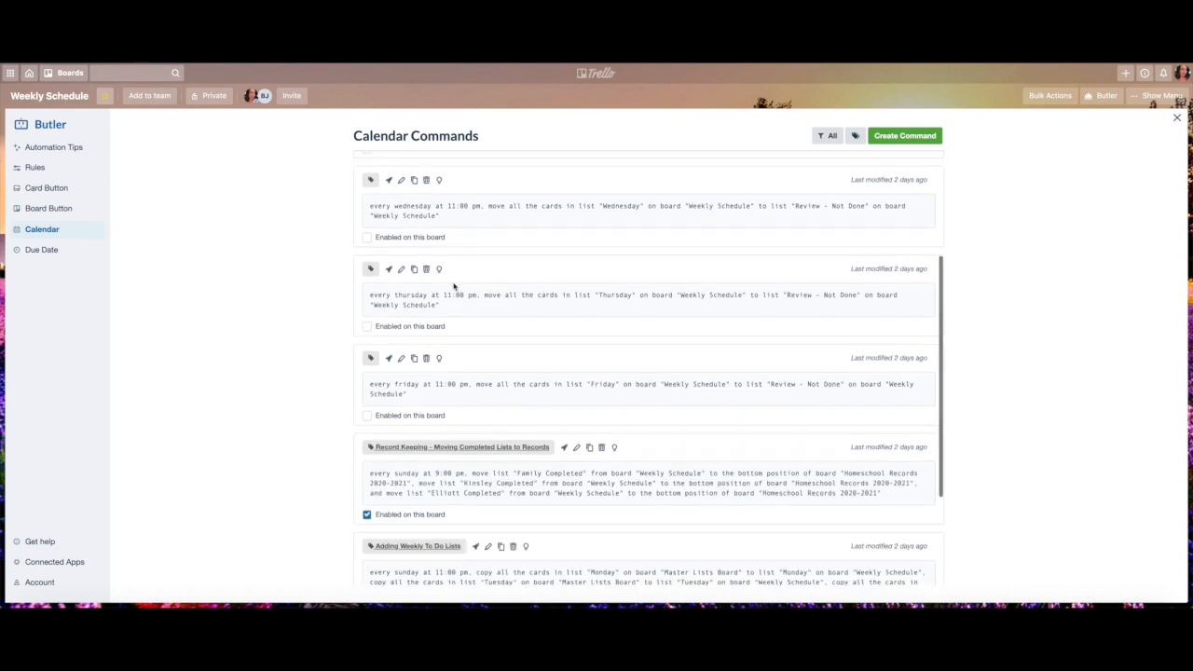
scroll(454, 286, "down", 3)
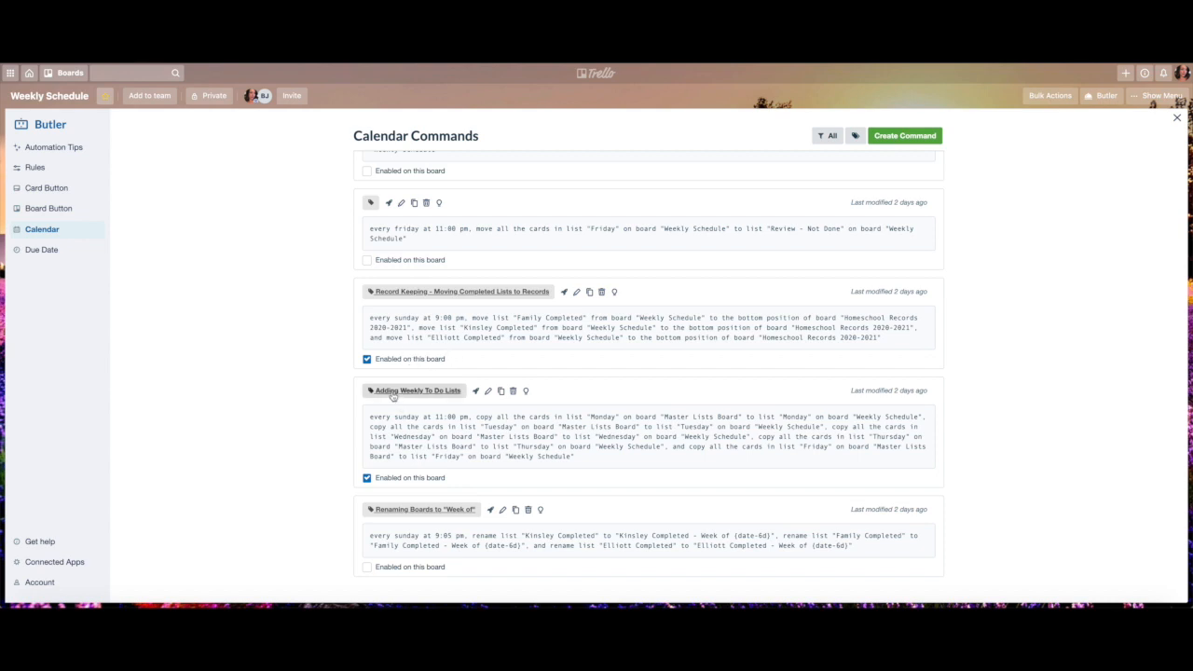
Step: Highlight the 11:00 pm run time in the Adding Weekly To Do Lists command, review it and close Butler
left_click_drag(435, 417, 474, 418)
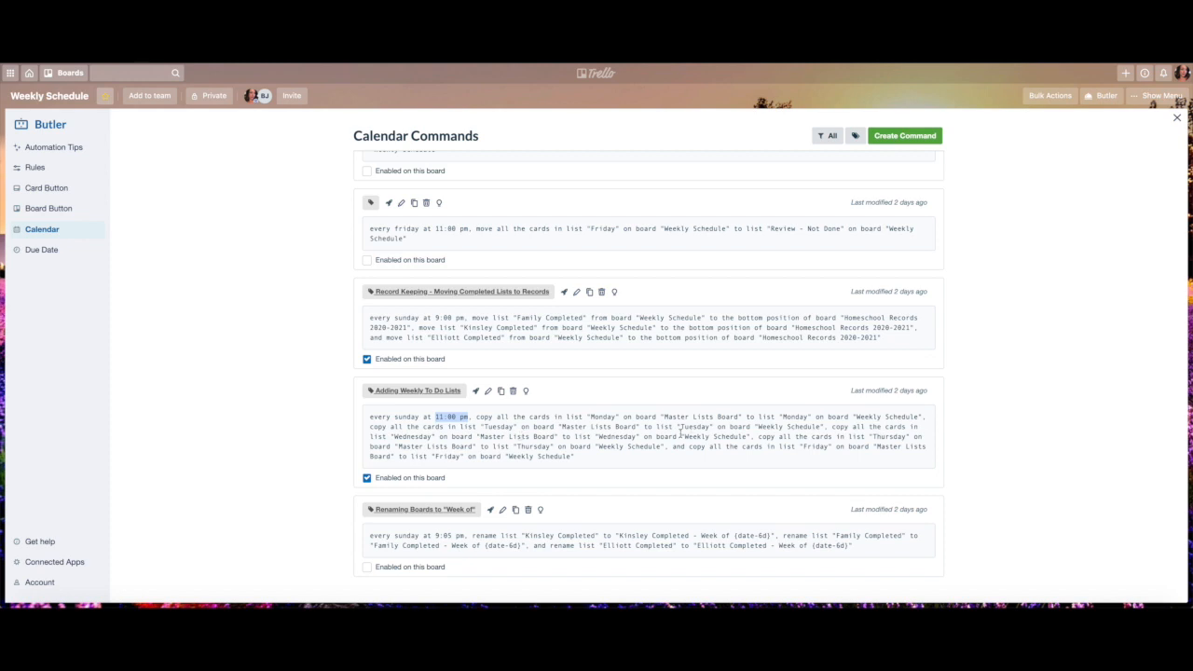
scroll(689, 436, "up", 1)
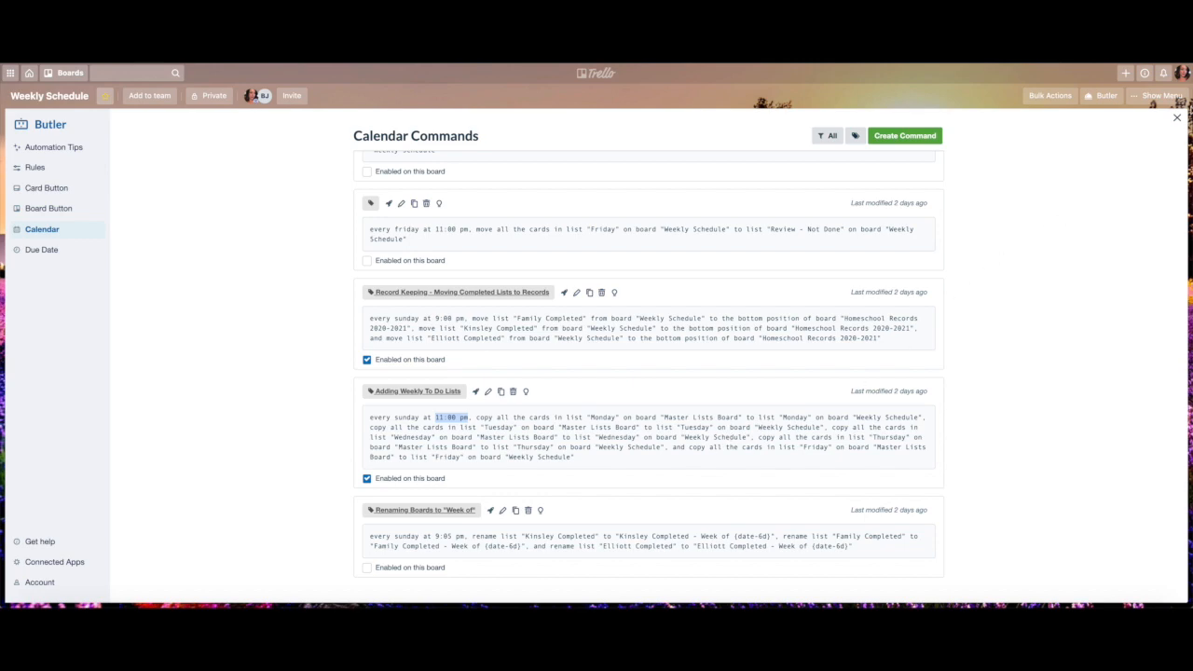
left_click(1177, 117)
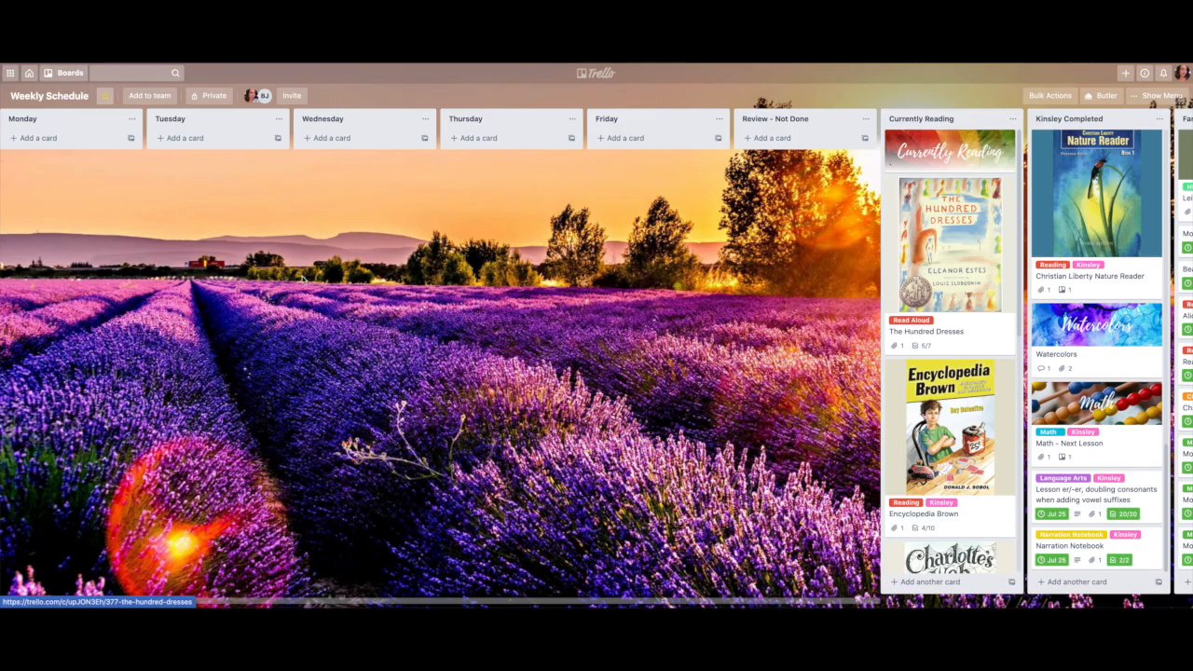
Step: Open the Master Lists Board from the starred boards
left_click(66, 80)
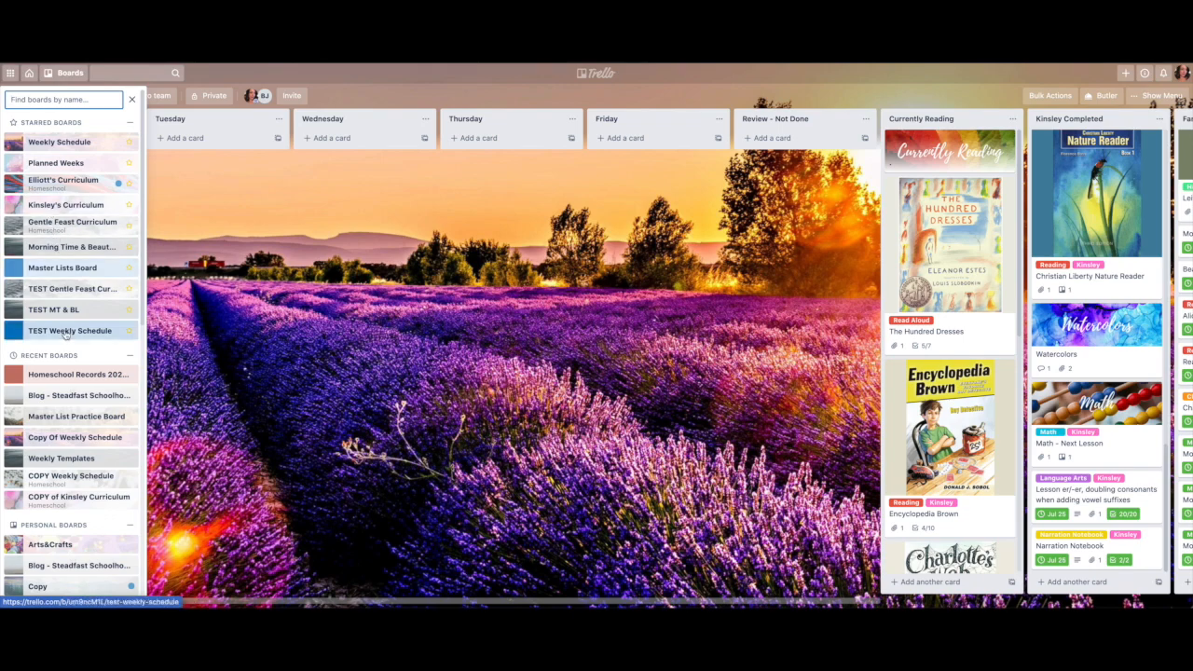
left_click(68, 270)
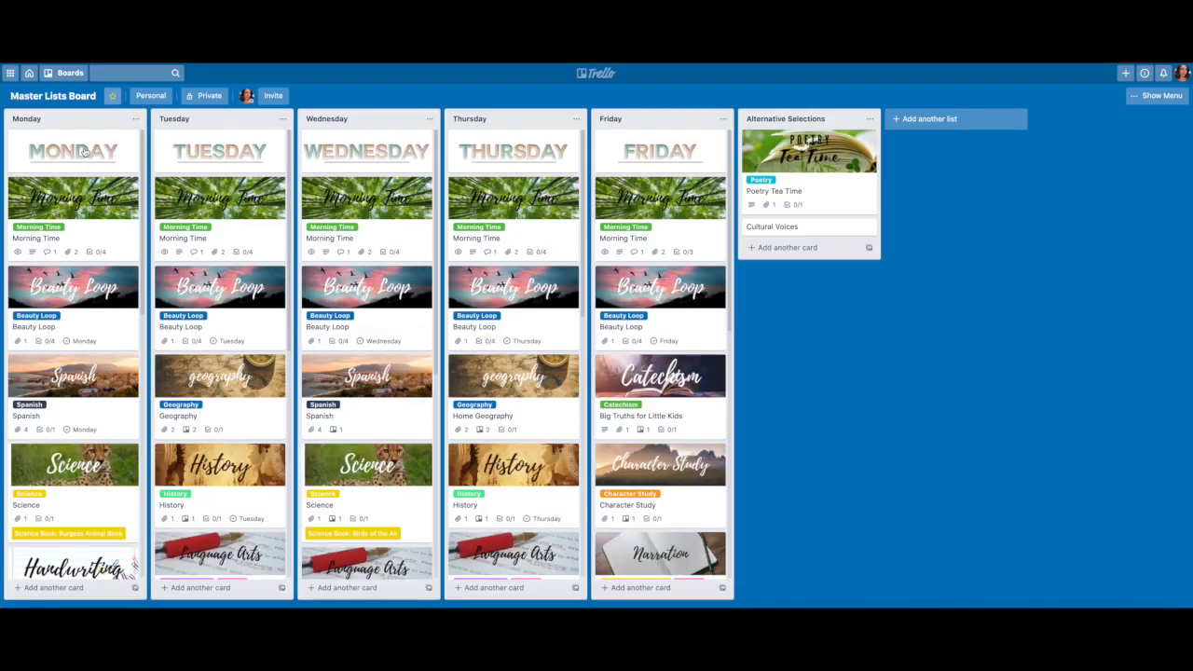